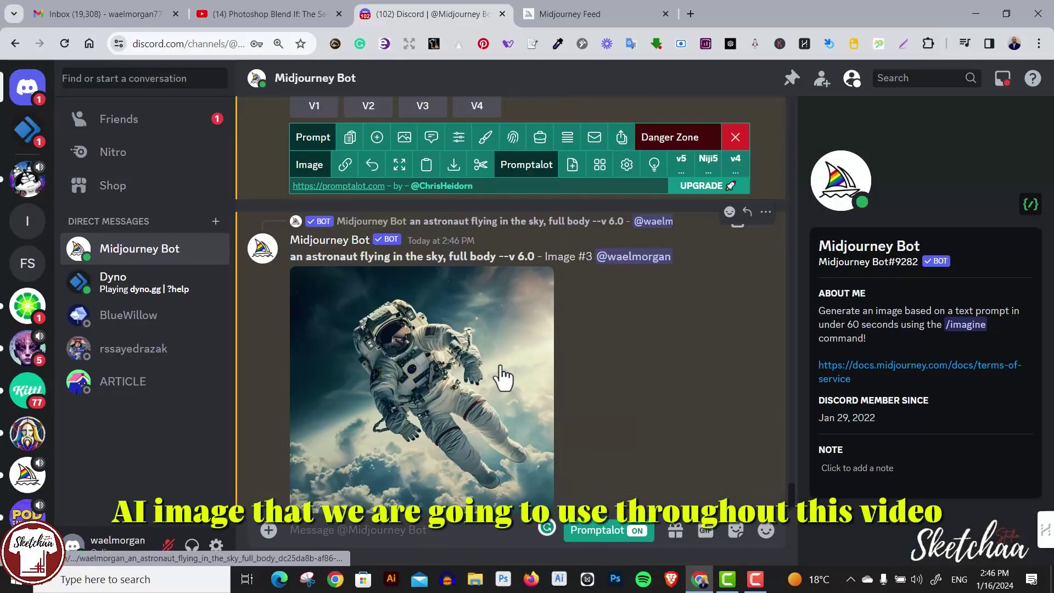
Open the upscaled astronaut image from the Midjourney Bot chat at full size in the browser and save it to disk
click(506, 371)
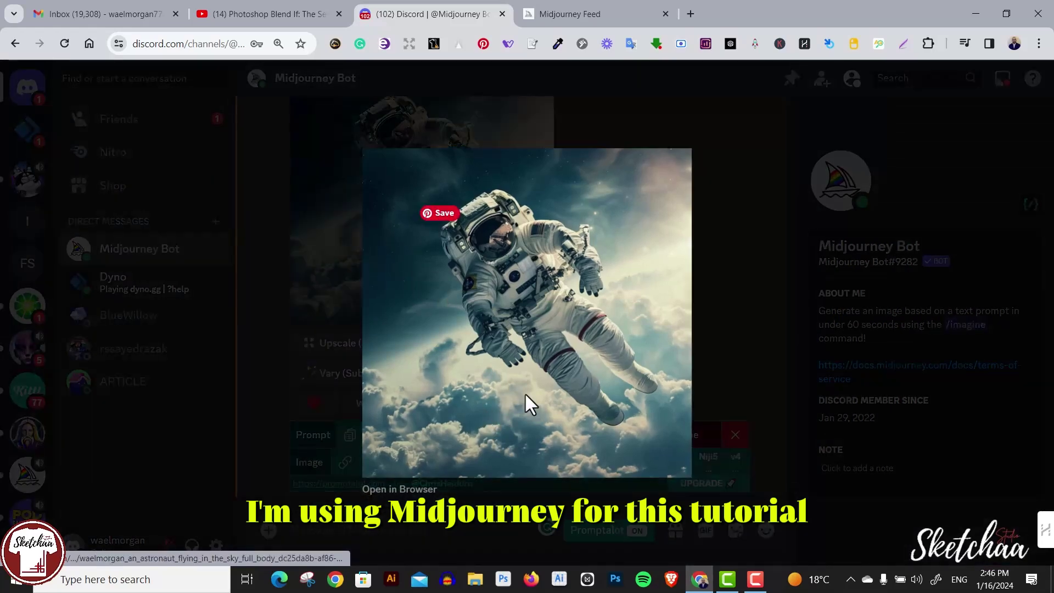
click(732, 335)
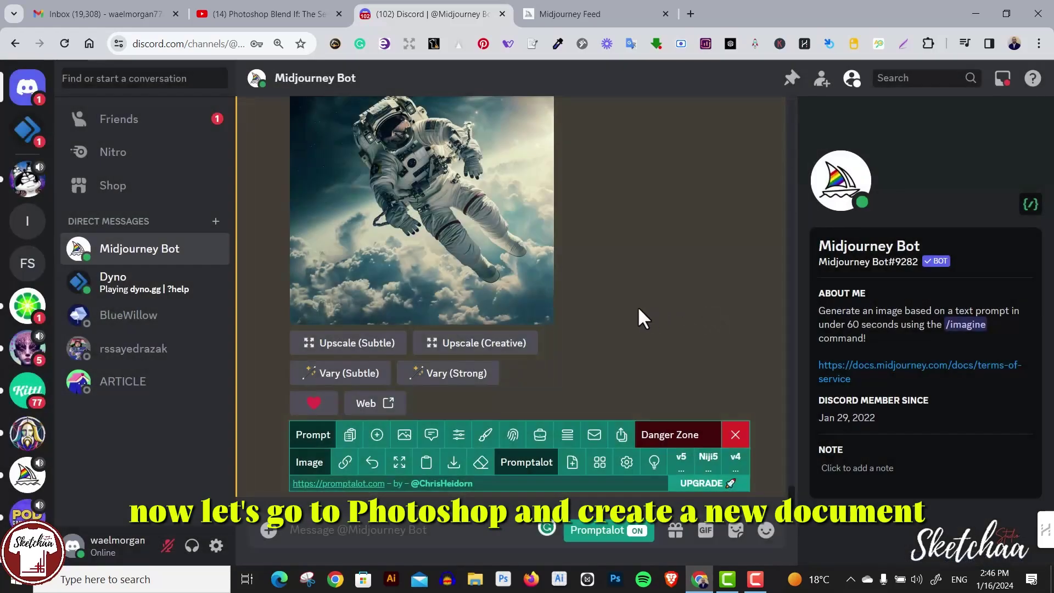
right_click(516, 276)
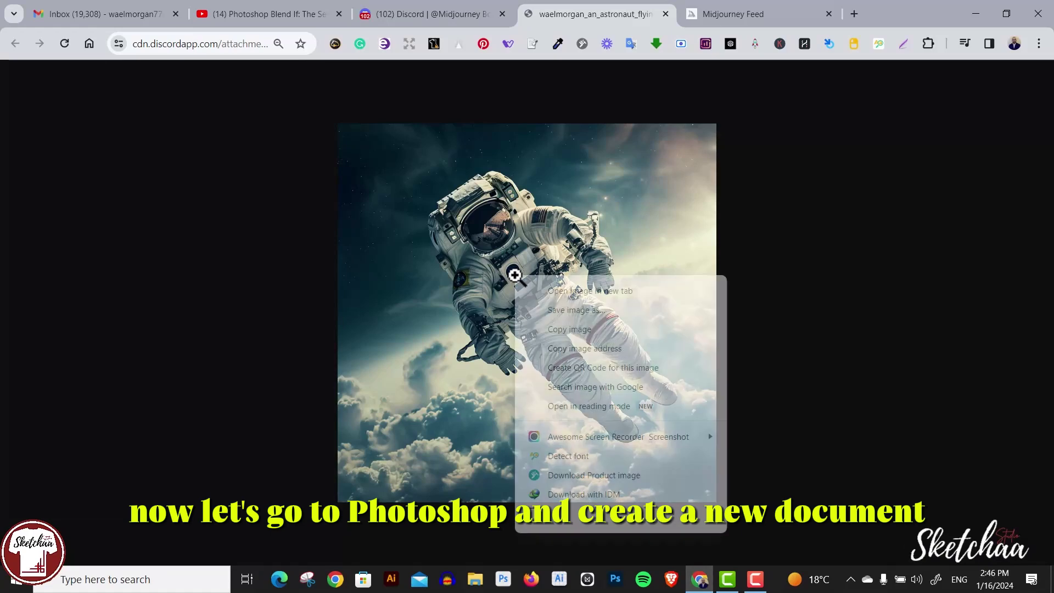
click(587, 310)
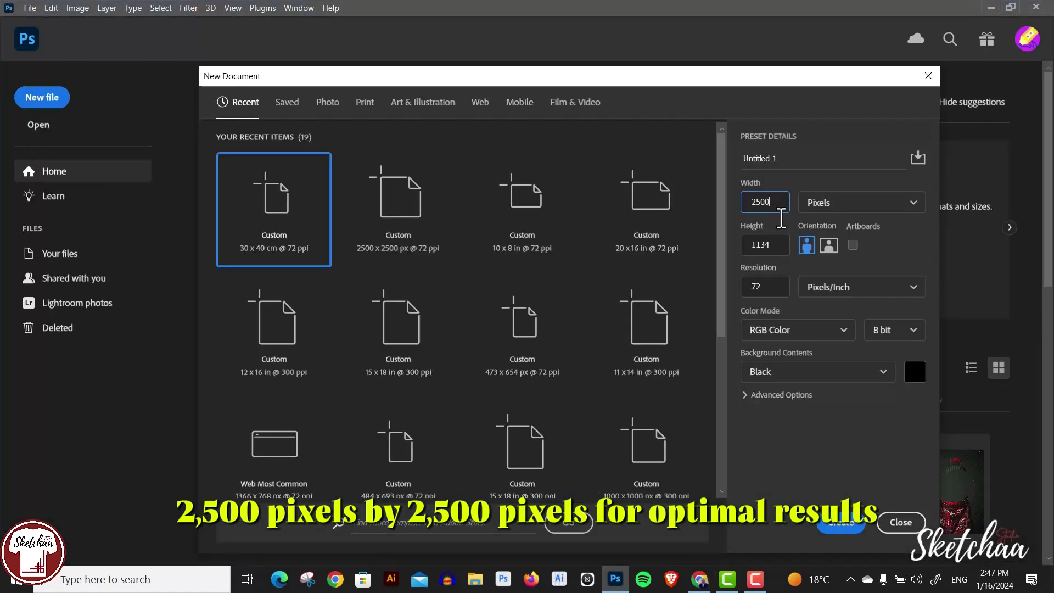
Switch to Photoshop and create a new 2500 × 2500 pixel document at 72 pixels/inch with a black background
double_click(760, 244)
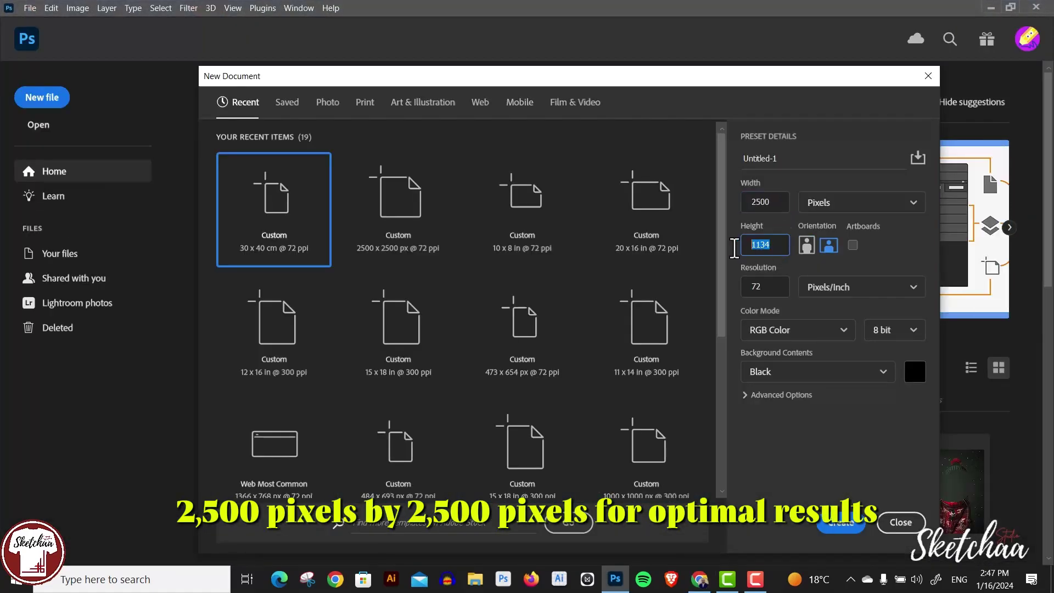
text(2500)
click(840, 522)
Place the saved astronaut image as an embedded object and scale it to about 2454 × 2454 px, almost filling the canvas
click(34, 8)
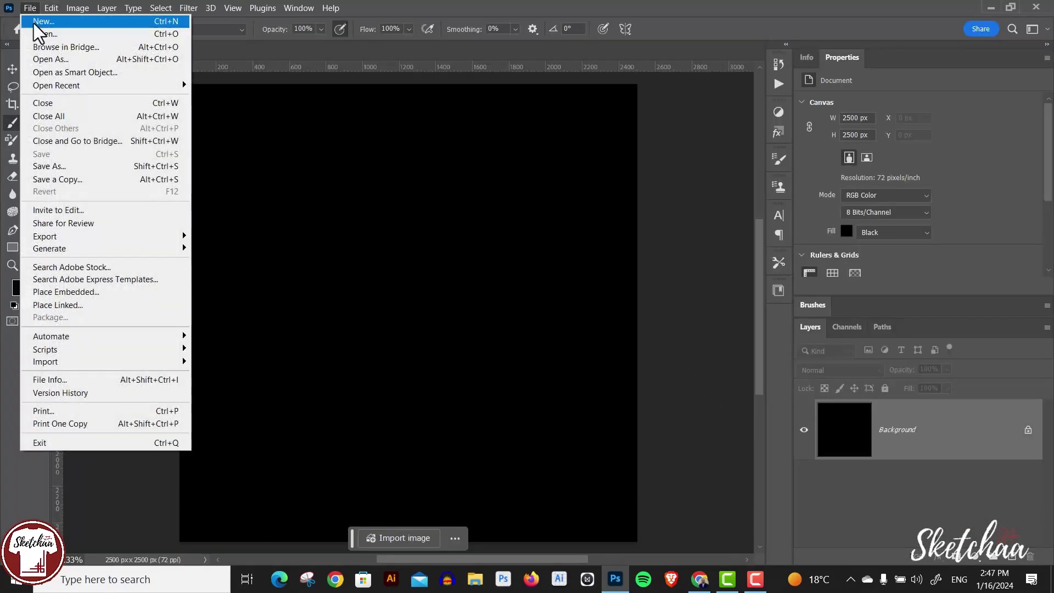
click(99, 293)
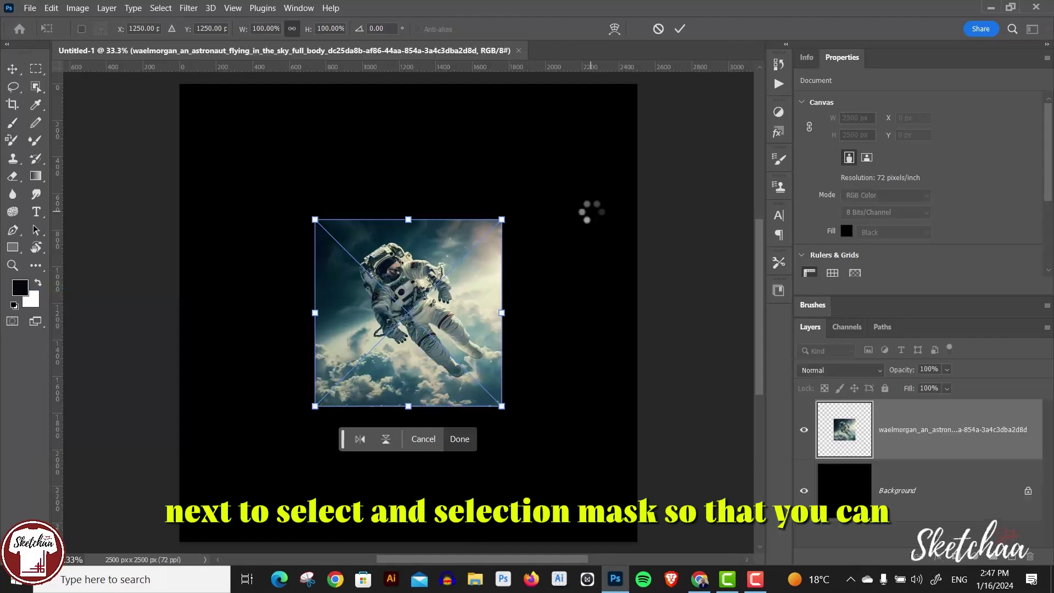
drag(502, 219, 634, 88)
key(Return)
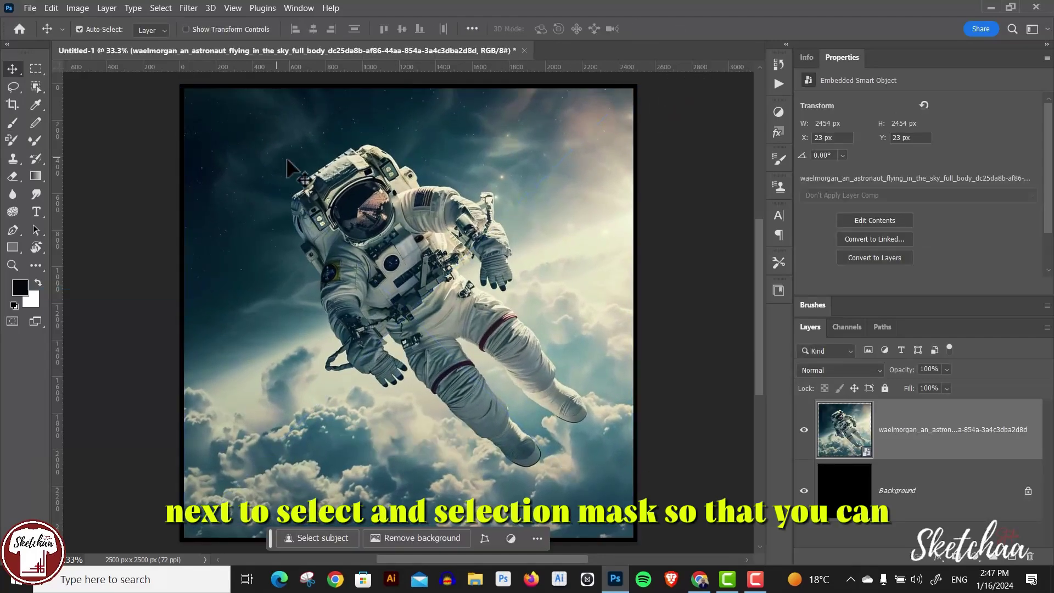
Select the astronaut with Select and Mask and output the selection as a New Layer with Layer Mask
click(163, 7)
click(219, 190)
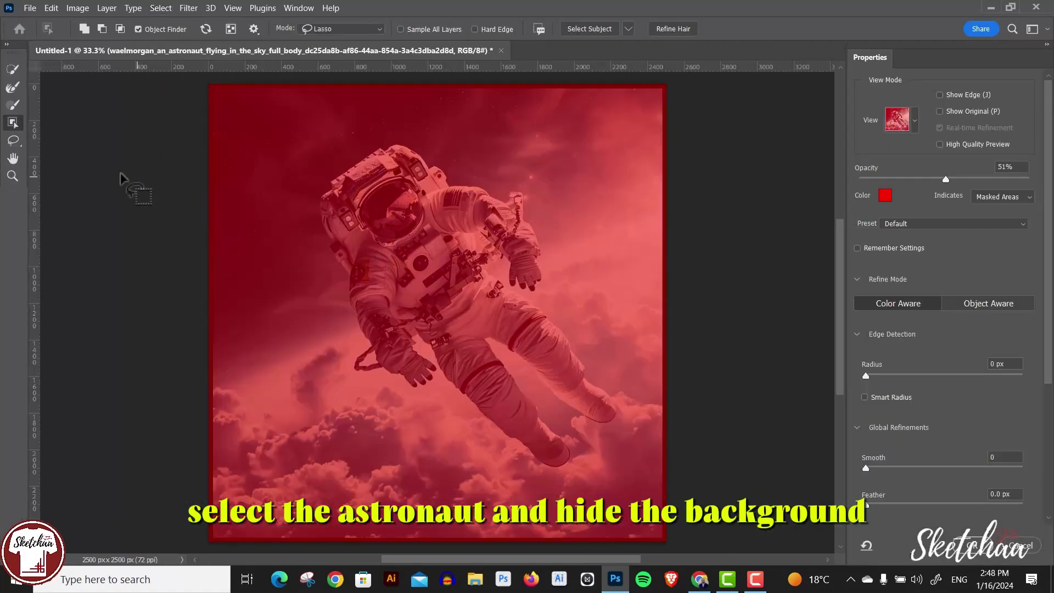
click(426, 270)
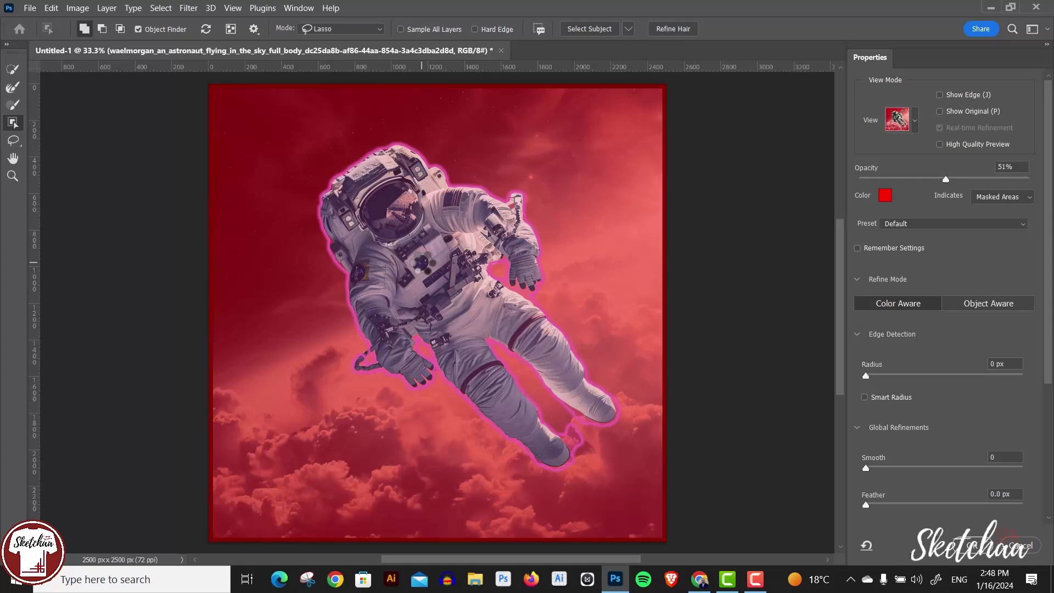
scroll(1012, 512, down, 4)
click(1012, 513)
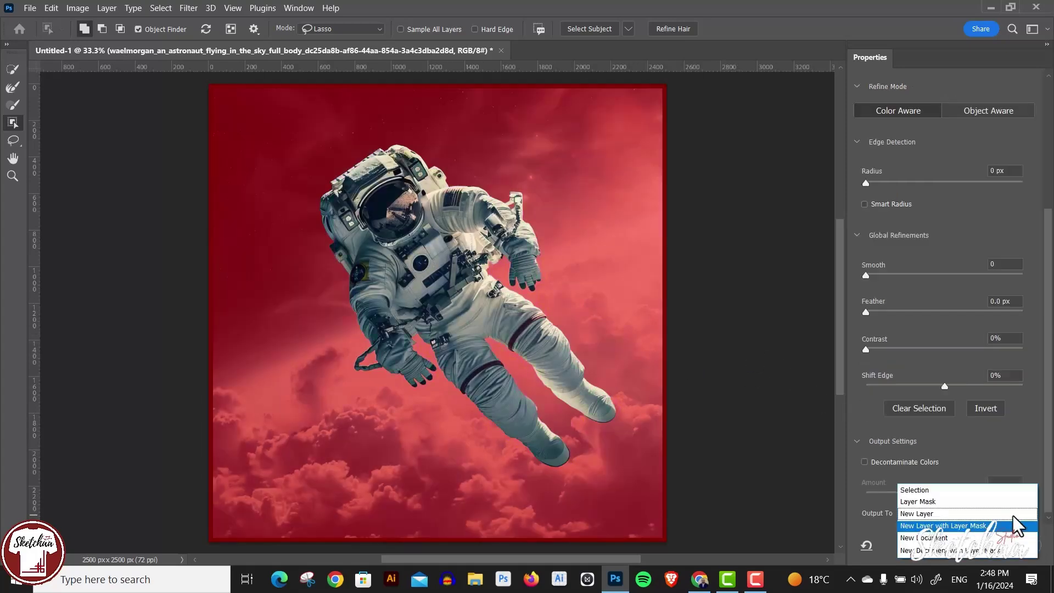
click(996, 526)
click(1006, 546)
Rotate the masked astronaut clockwise with Free Transform until the figure stands upright
key(ctrl+t)
drag(643, 95, 725, 264)
key(Return)
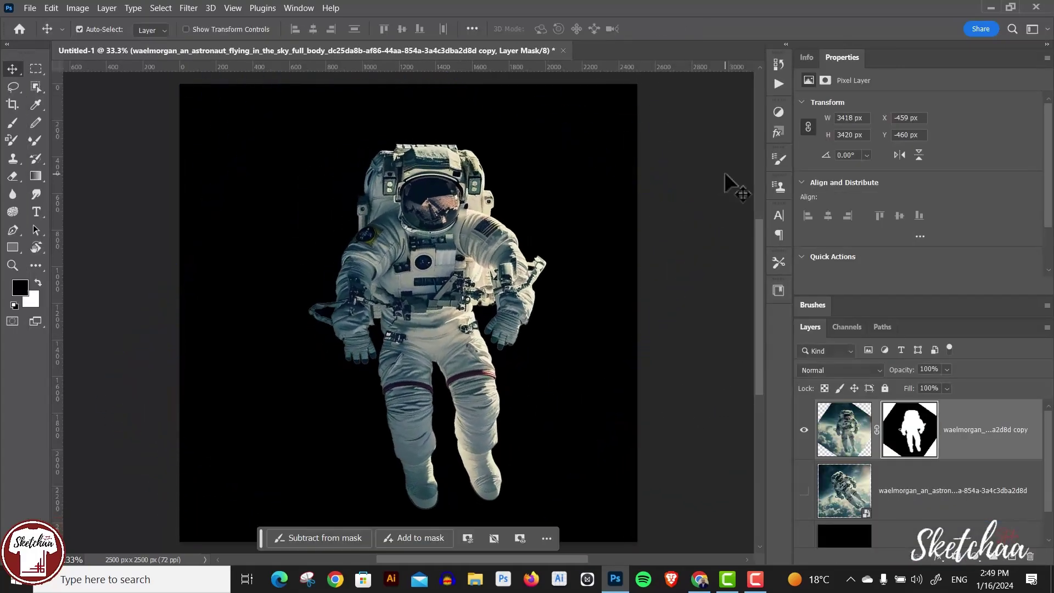
Keep a hidden backup of the masked astronaut layer and convert its duplicate on top to a smart object
right_click(969, 420)
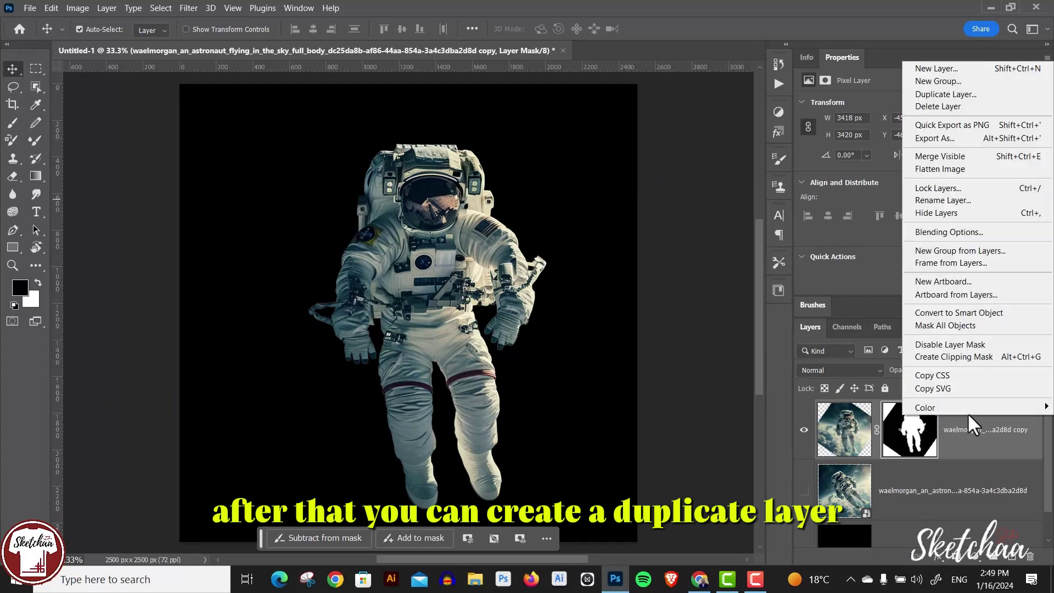
click(964, 94)
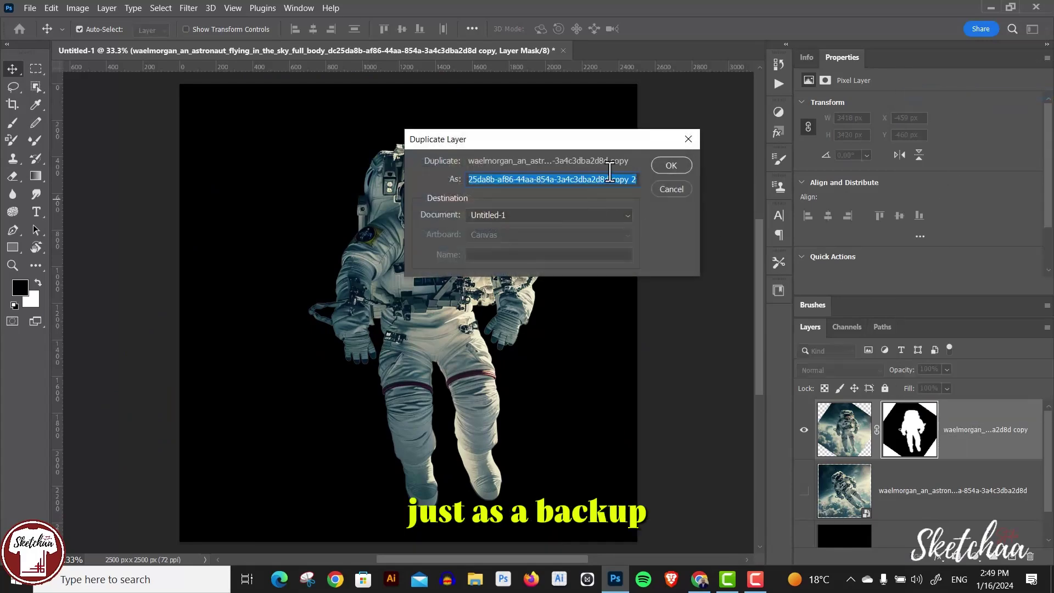
click(671, 166)
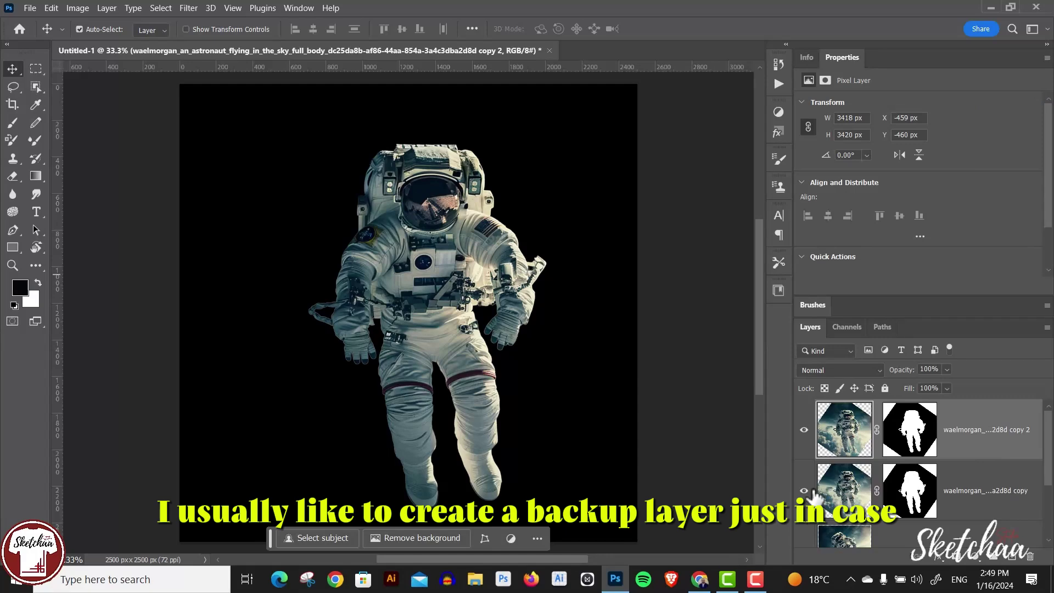
click(805, 490)
right_click(986, 439)
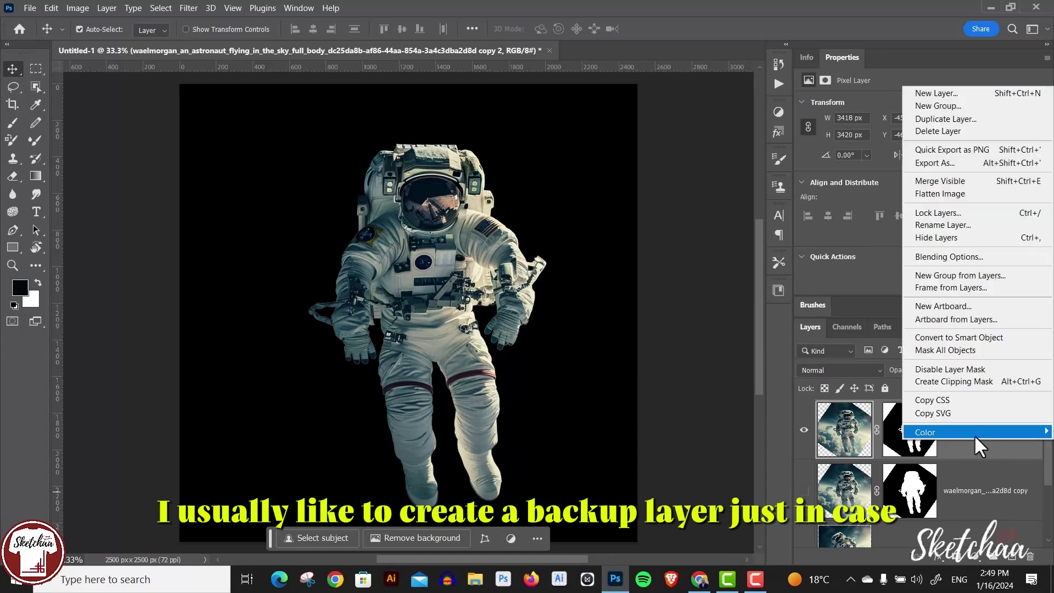
click(963, 338)
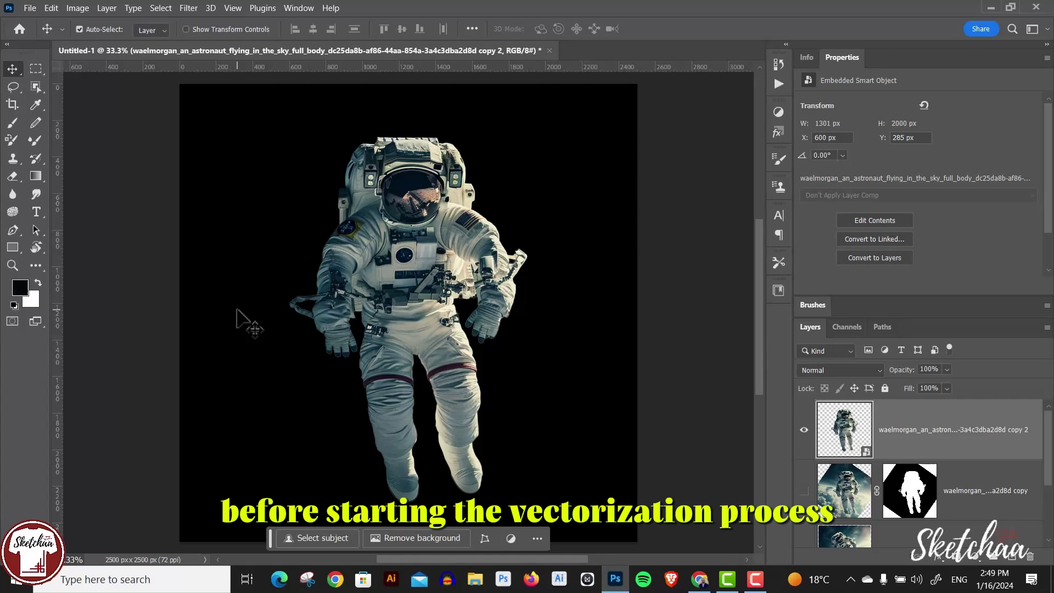
Apply the Reticulation effect from the Filter Gallery with Density 11, Foreground Level 5 and Background Level 5
click(186, 7)
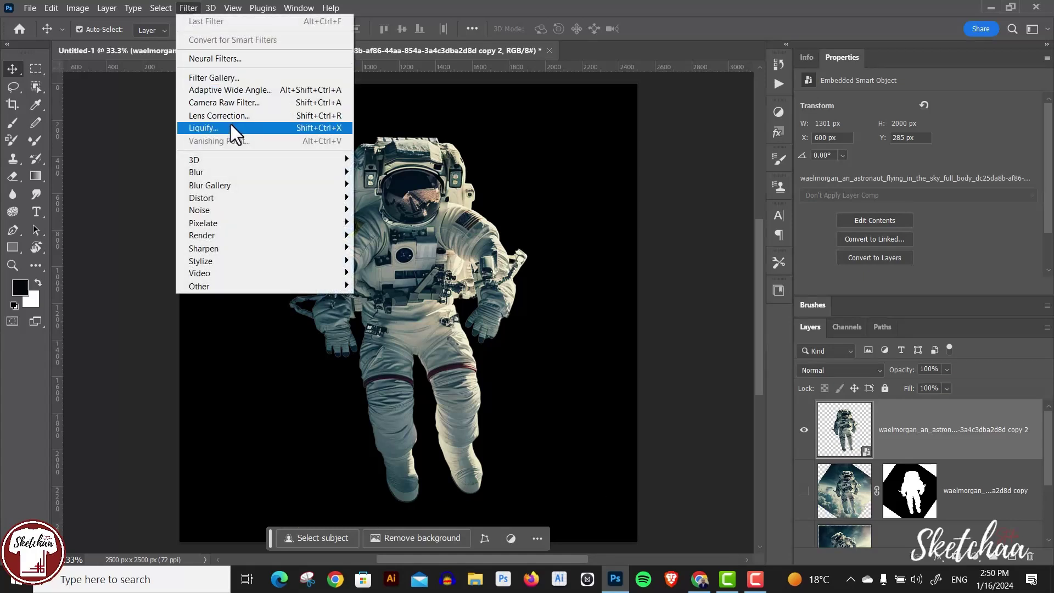
click(239, 80)
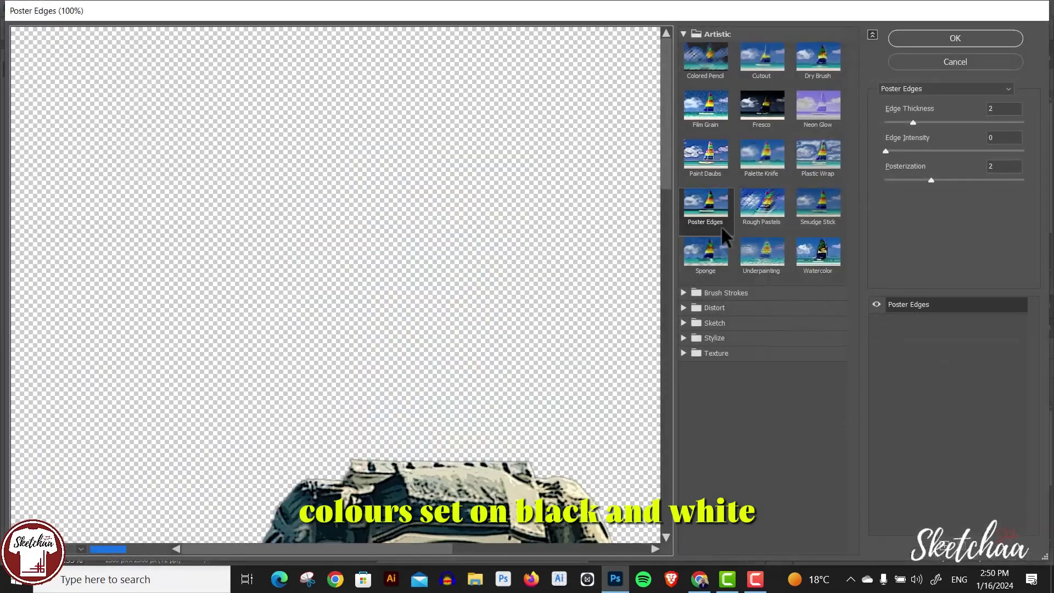
key(ctrl+minus)
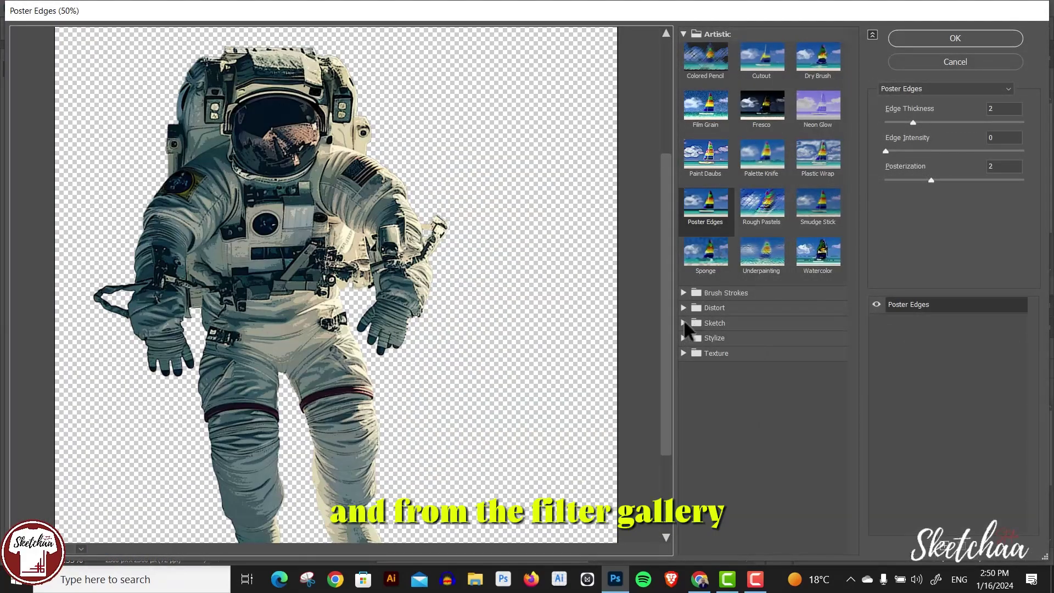
click(684, 323)
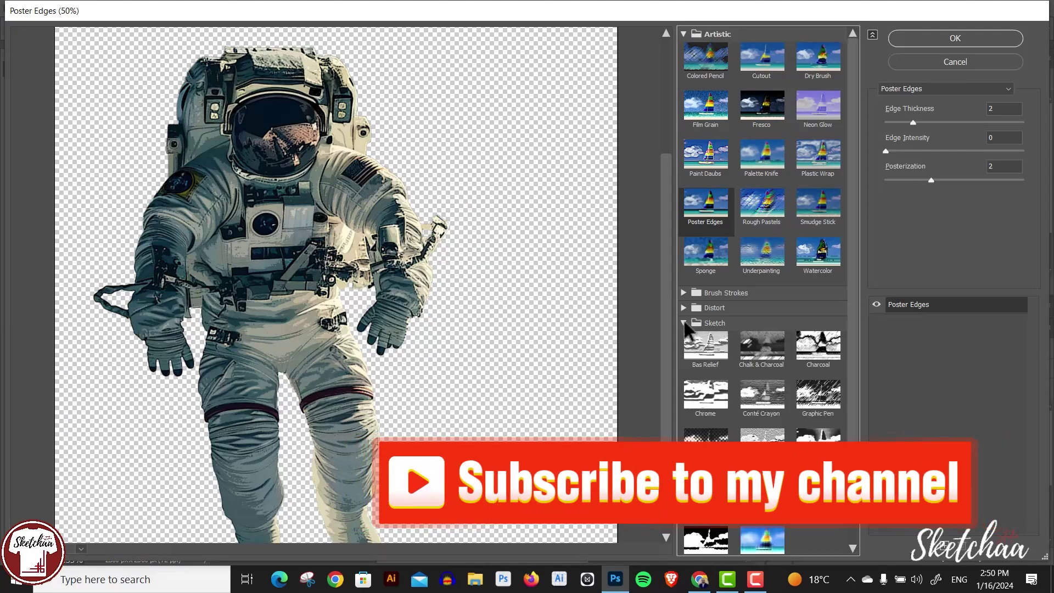
click(762, 489)
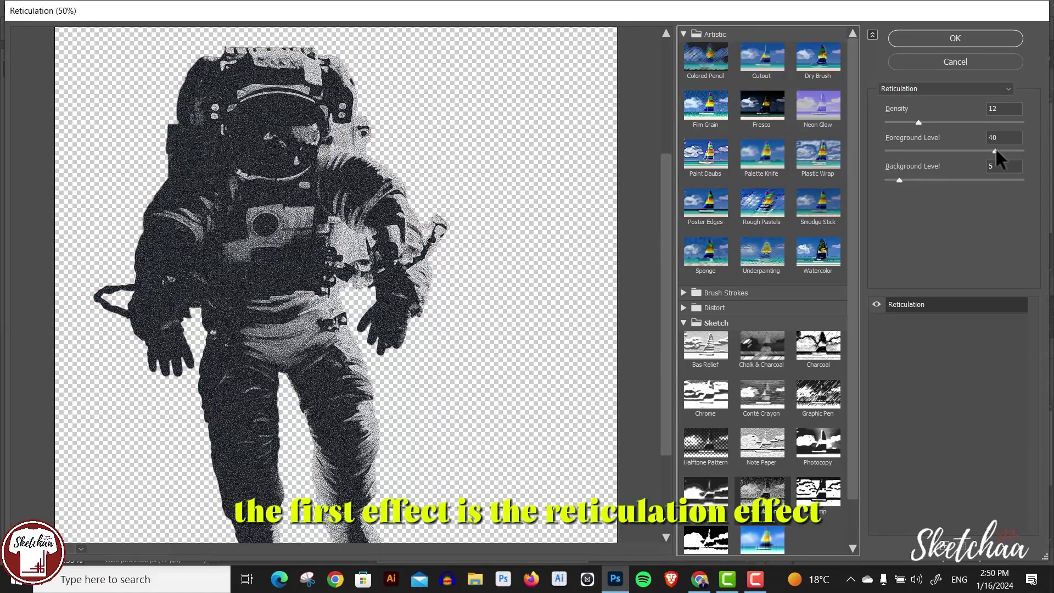
drag(997, 150, 922, 150)
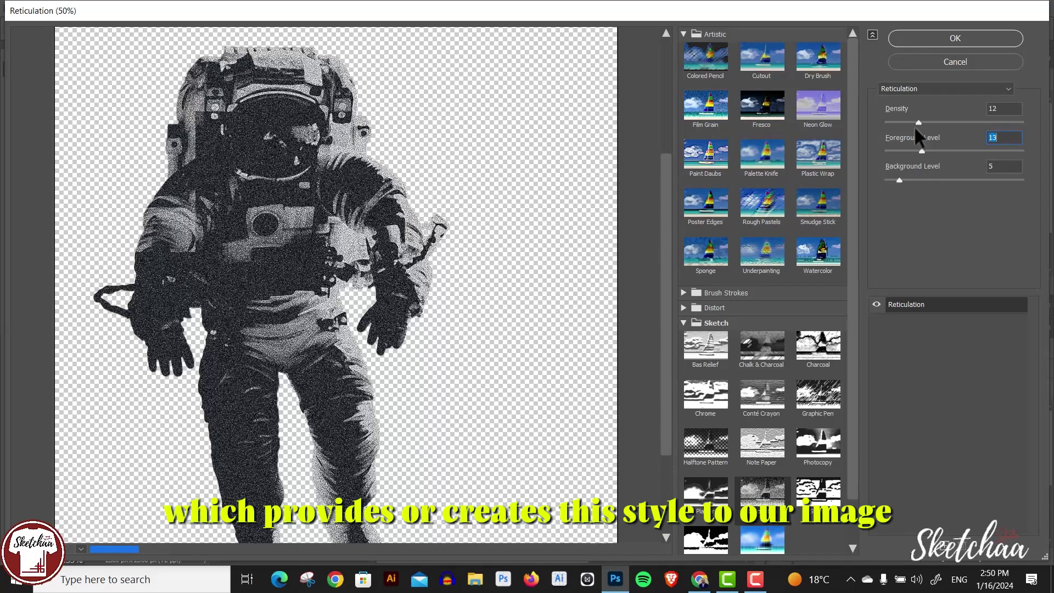
drag(919, 122, 914, 121)
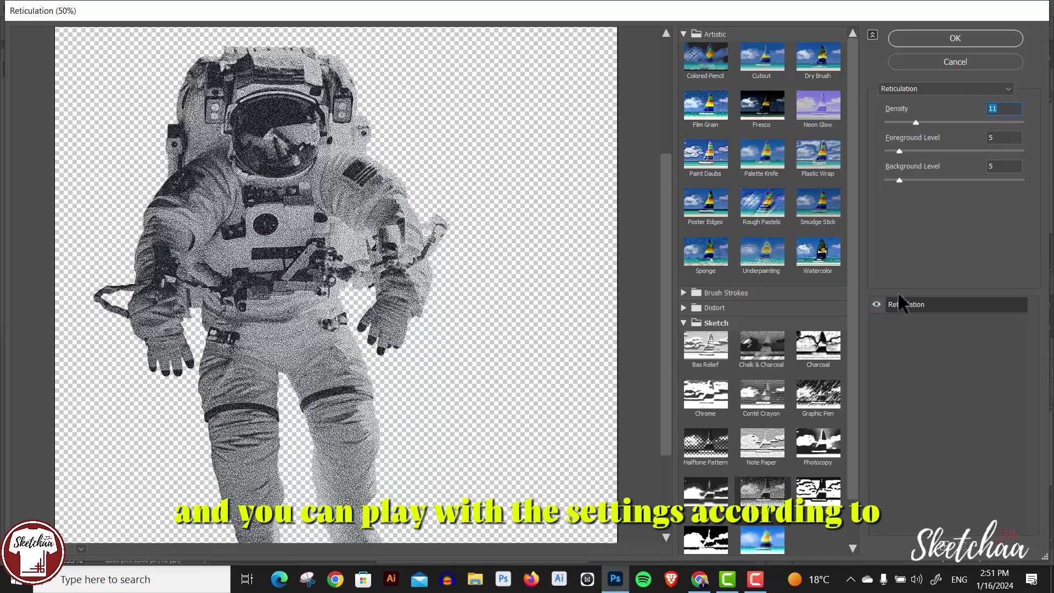
Add a second effect layer with Film Grain, using Grain 8, Highlight Area 0 and Intensity 10
click(948, 556)
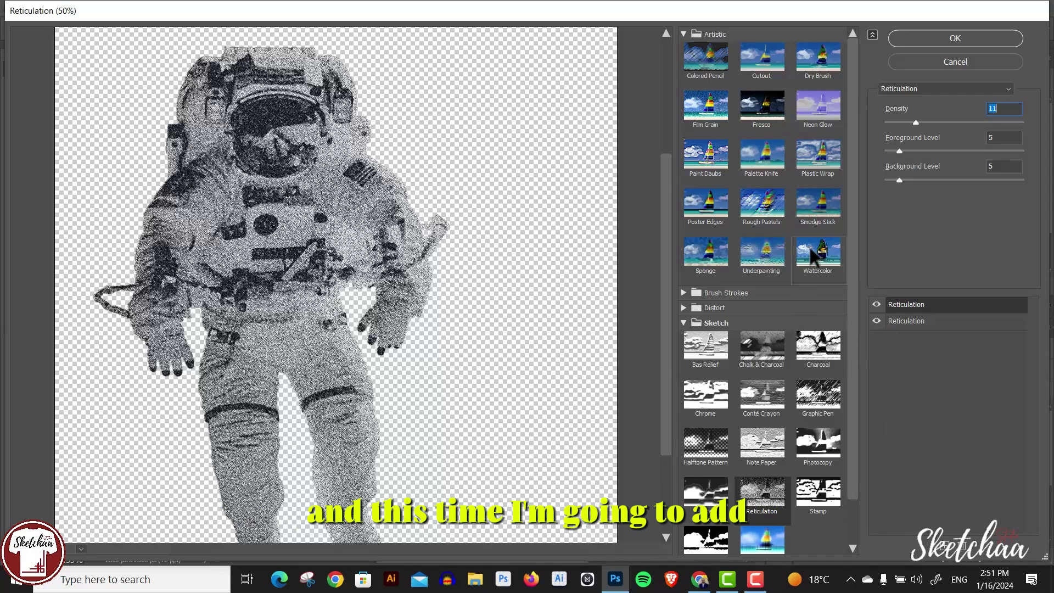
click(705, 114)
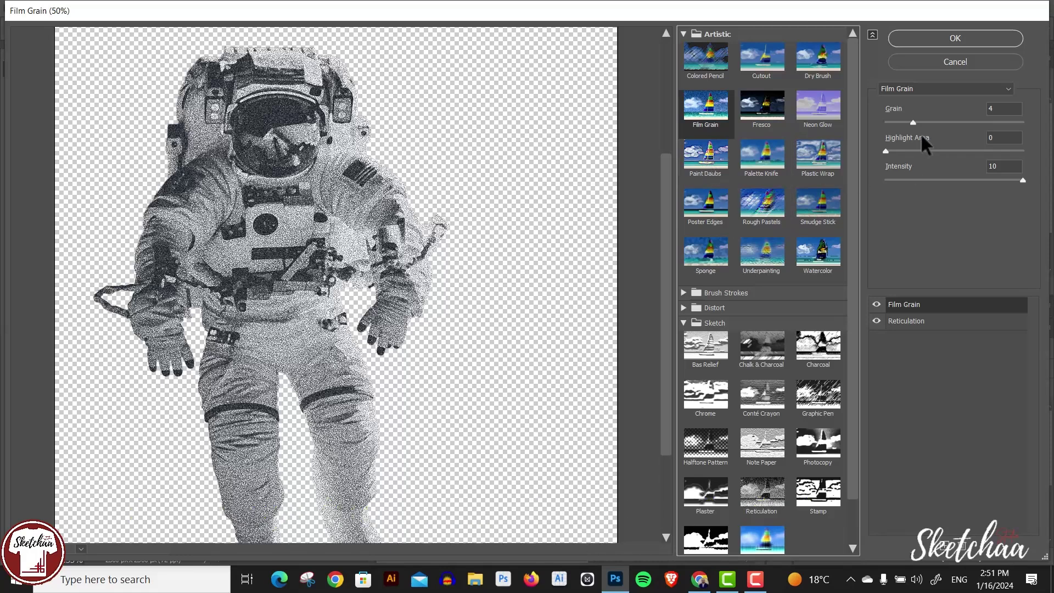
drag(913, 122, 940, 121)
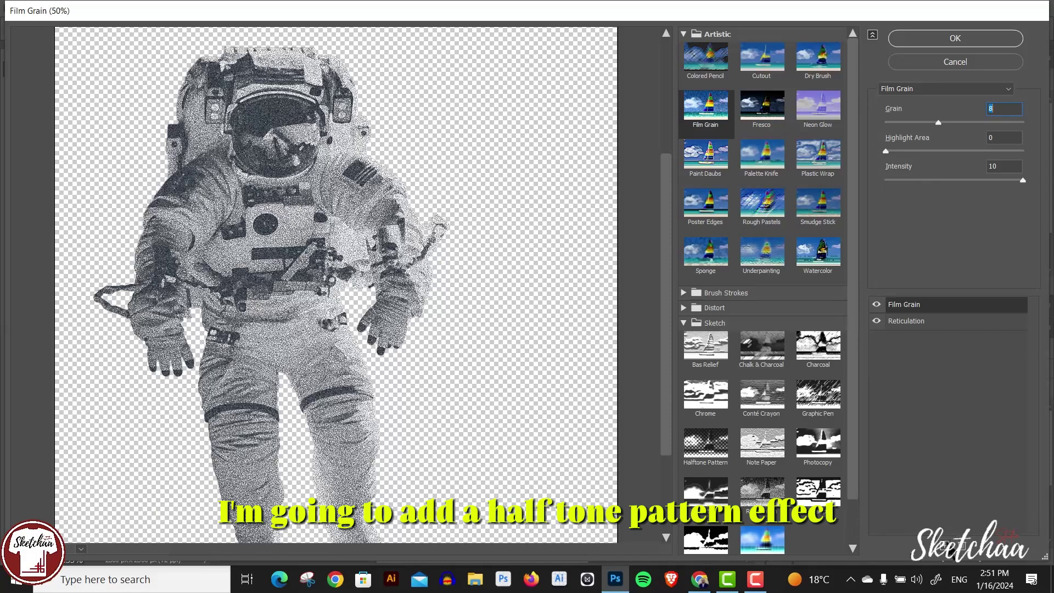
Add a third effect layer with a Dot Halftone Pattern, size 3 and contrast 9, and apply the Filter Gallery
click(947, 556)
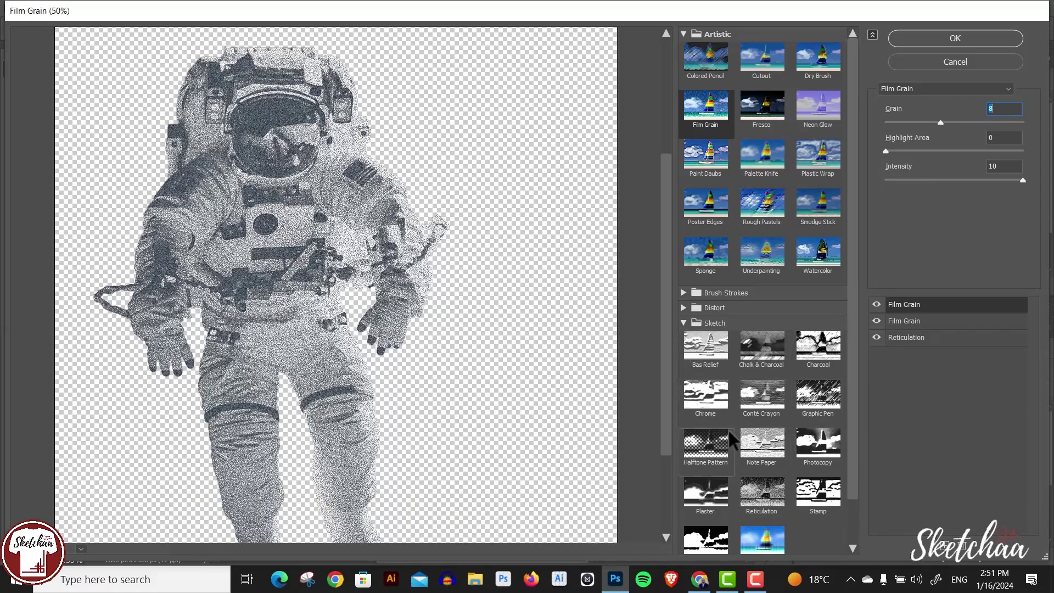
click(715, 451)
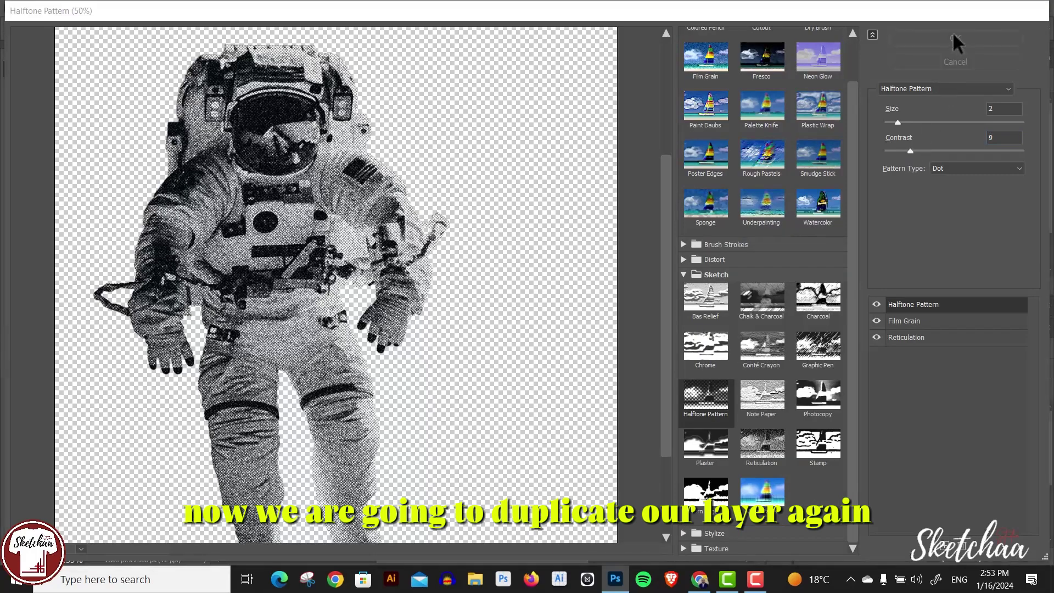
click(955, 35)
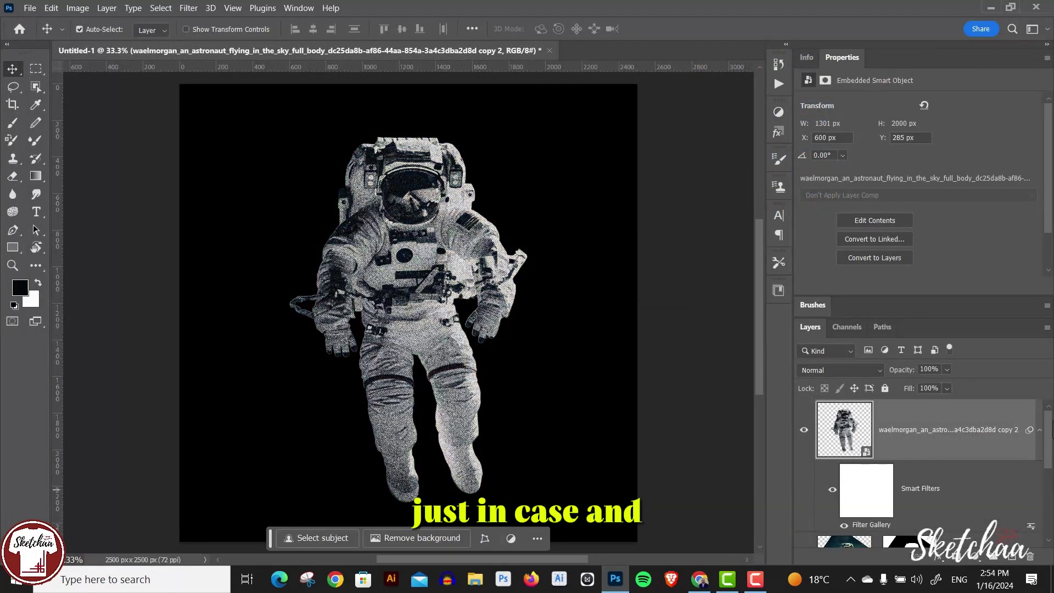
Duplicate the filtered astronaut smart object layer within the same document
right_click(933, 427)
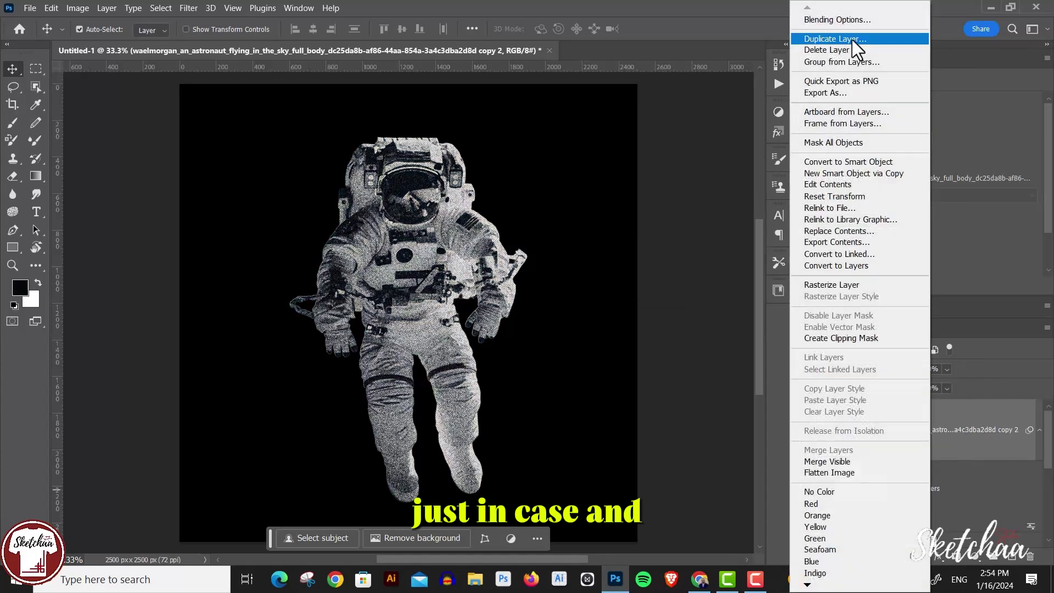
click(851, 38)
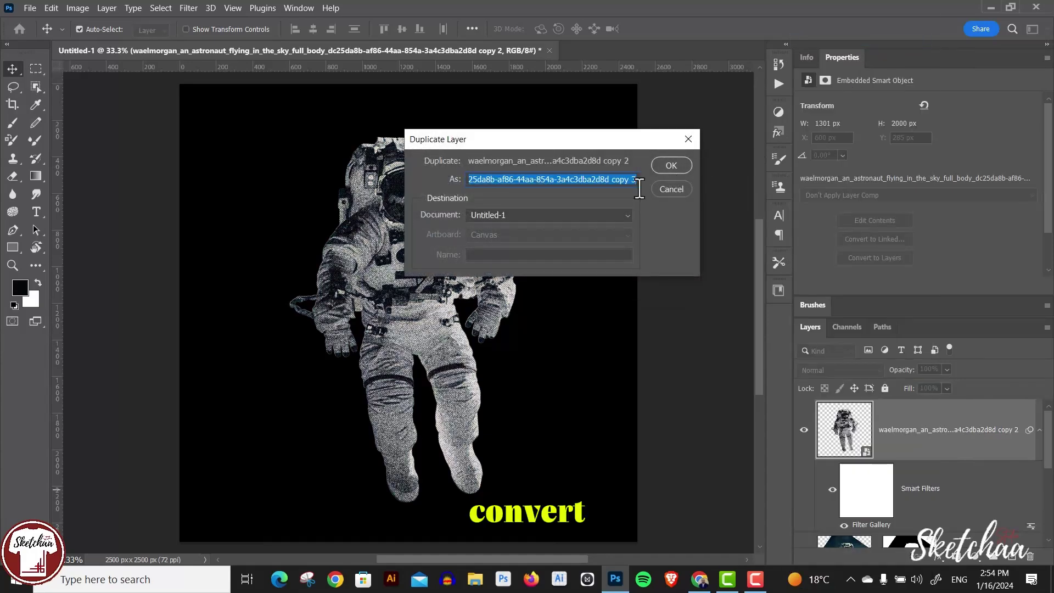
click(683, 159)
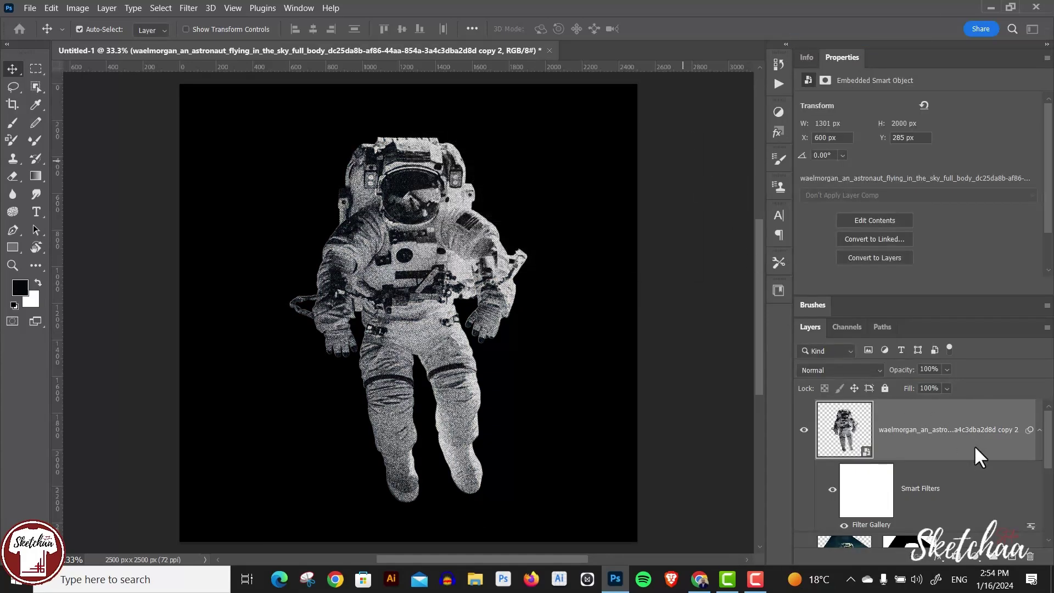
Convert the duplicated astronaut layer, copy 3, with its Filter Gallery effects into a new smart object
mouse_move(1048, 434)
mouse_down()
mouse_move(1048, 461)
mouse_move(1047, 435)
mouse_up()
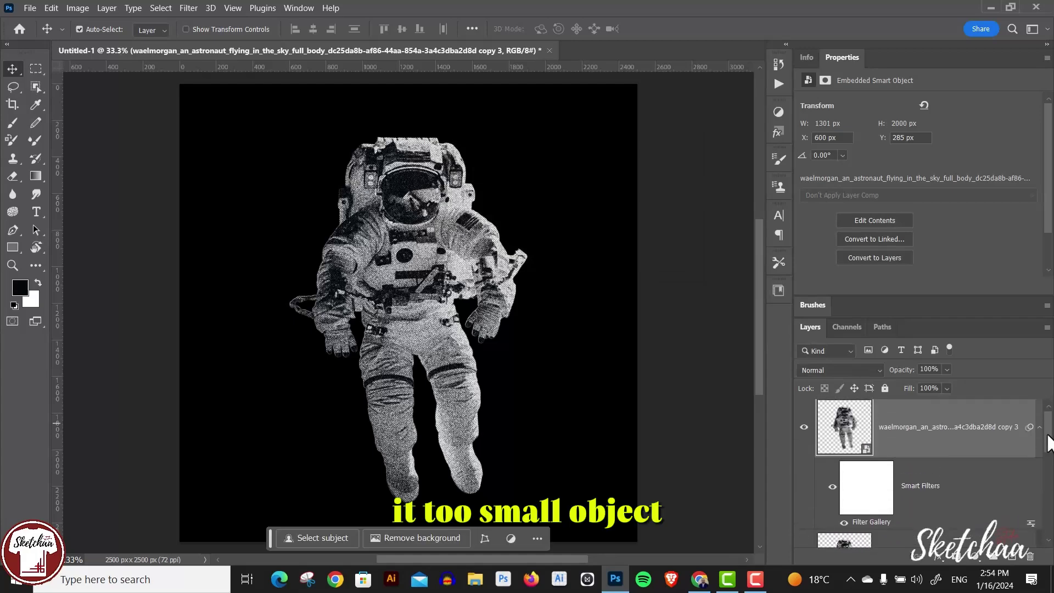
right_click(916, 444)
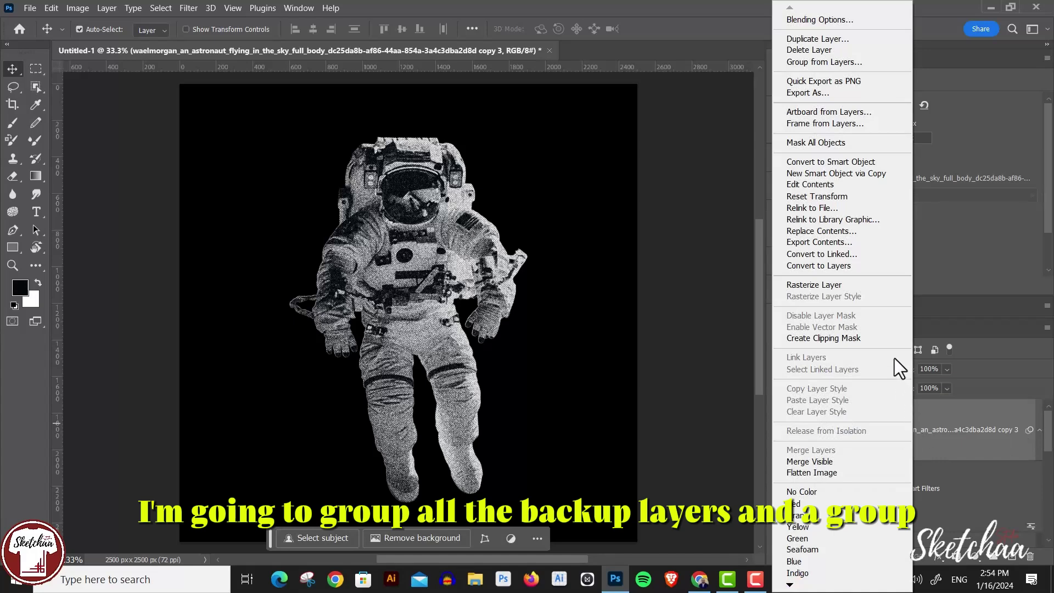
click(868, 162)
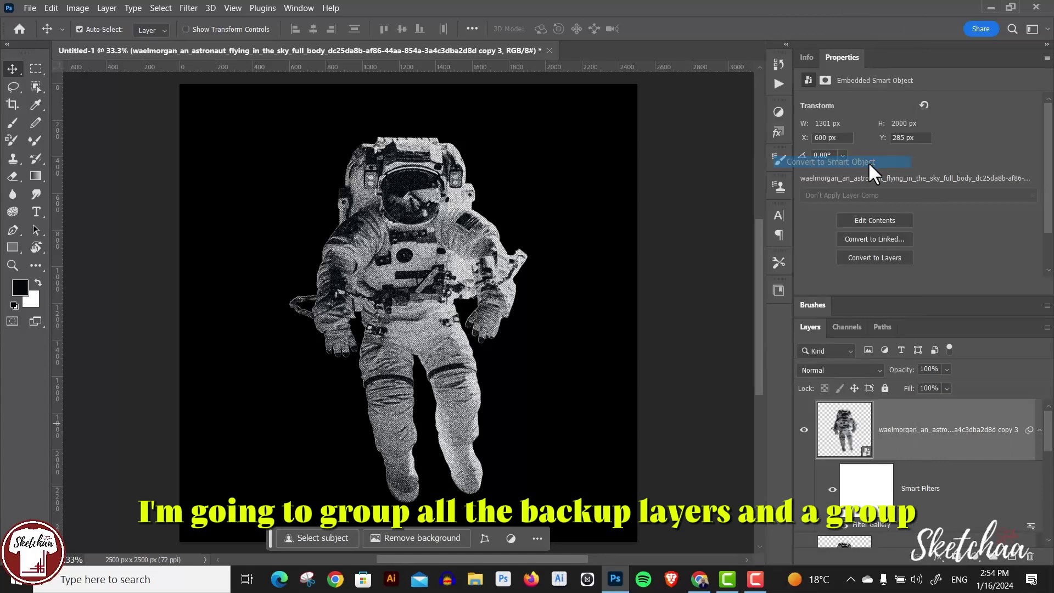
Group all the older astronaut layers below the new smart object and name the group Backup Layers
scroll(1048, 500, down, 5)
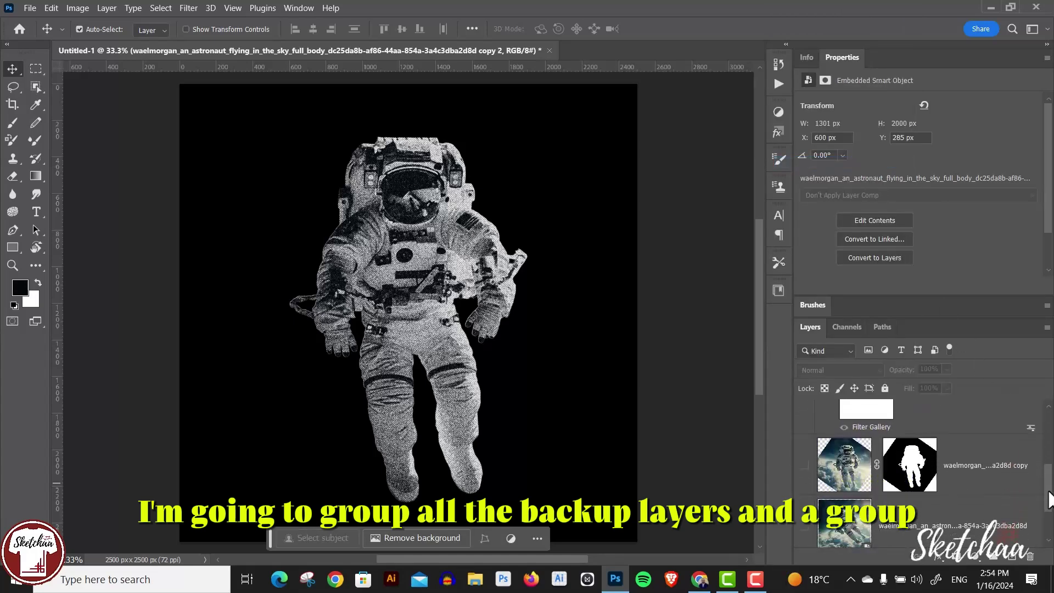
scroll(1049, 500, down, 2)
shift+click(965, 494)
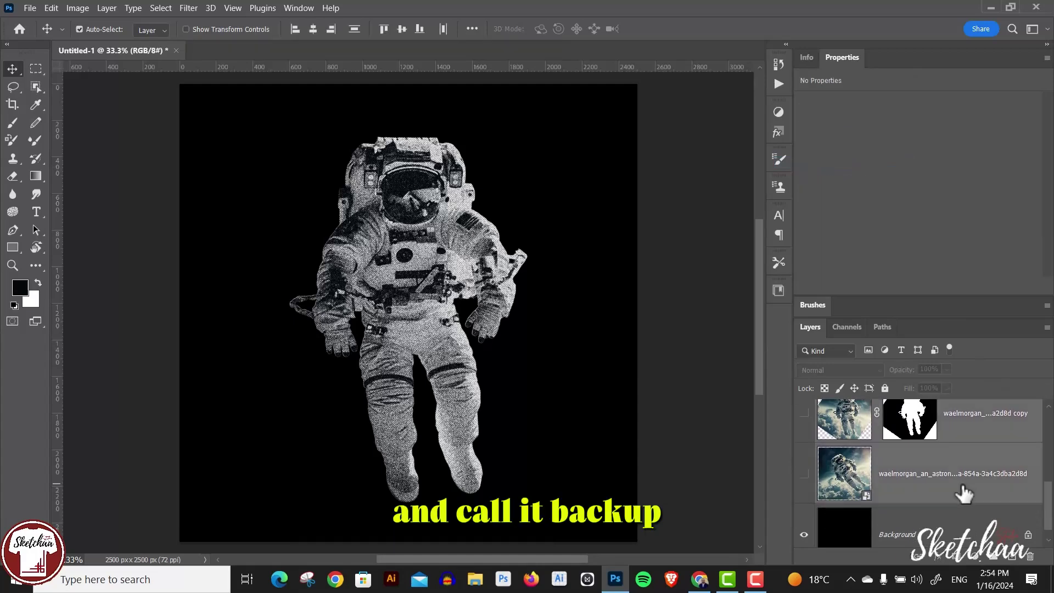
click(992, 556)
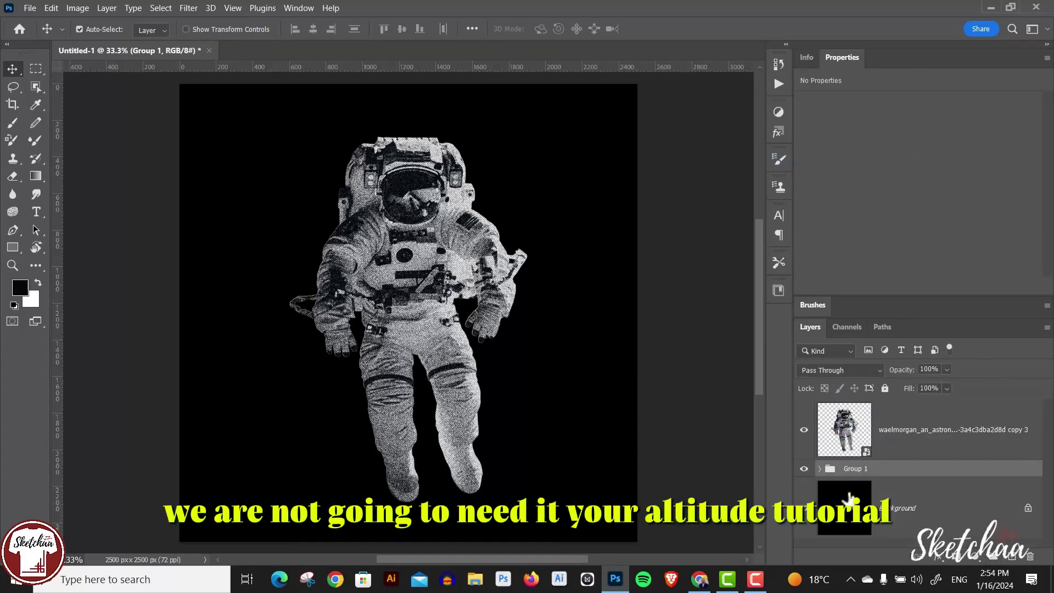
double_click(859, 469)
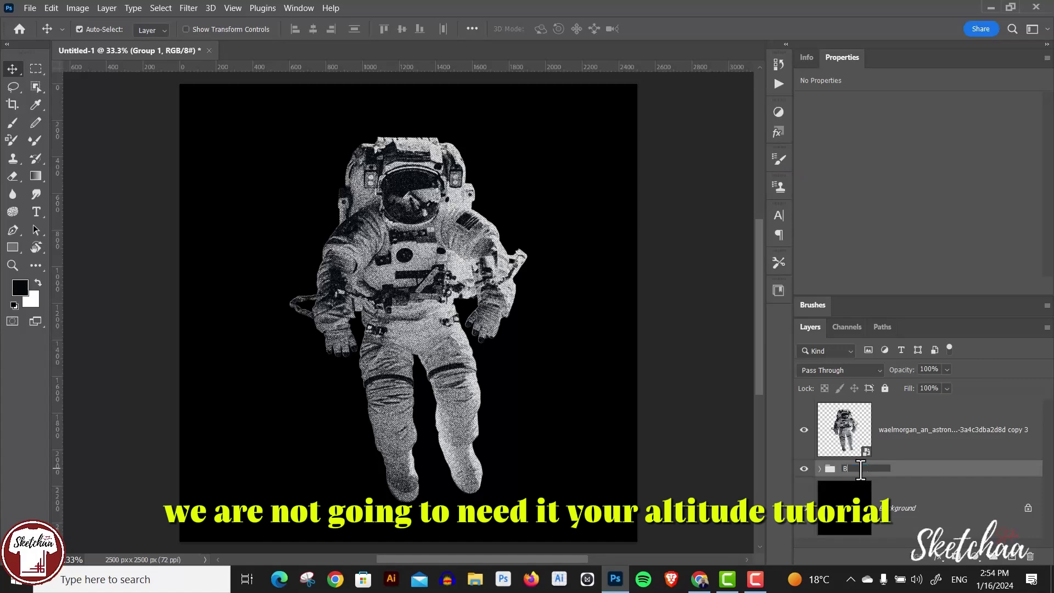
text(Backg)
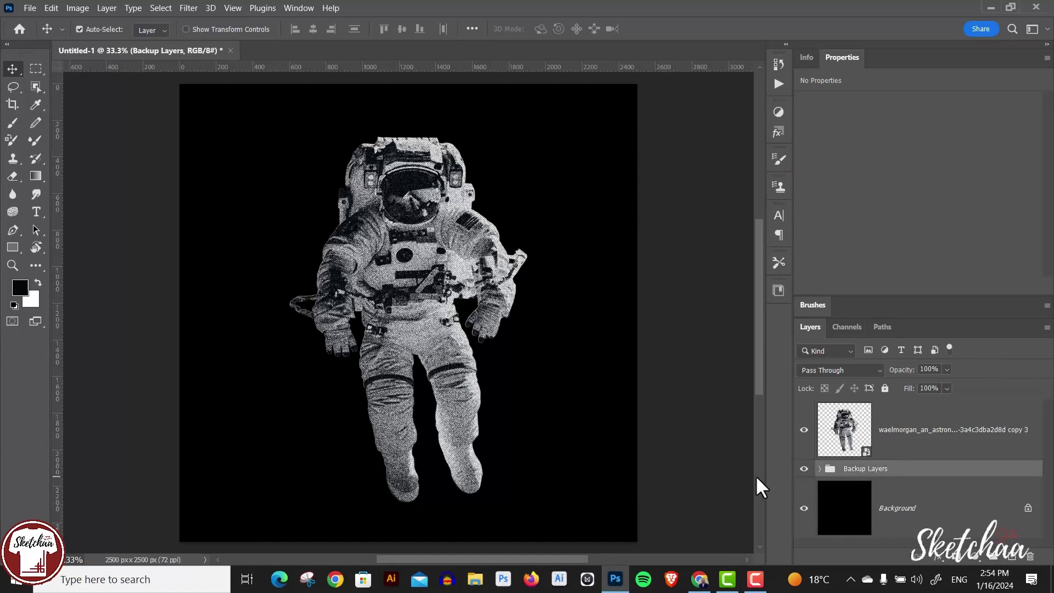
Add a Levels adjustment layer above the astronaut smart object and set its midtone value to 1.18
click(954, 437)
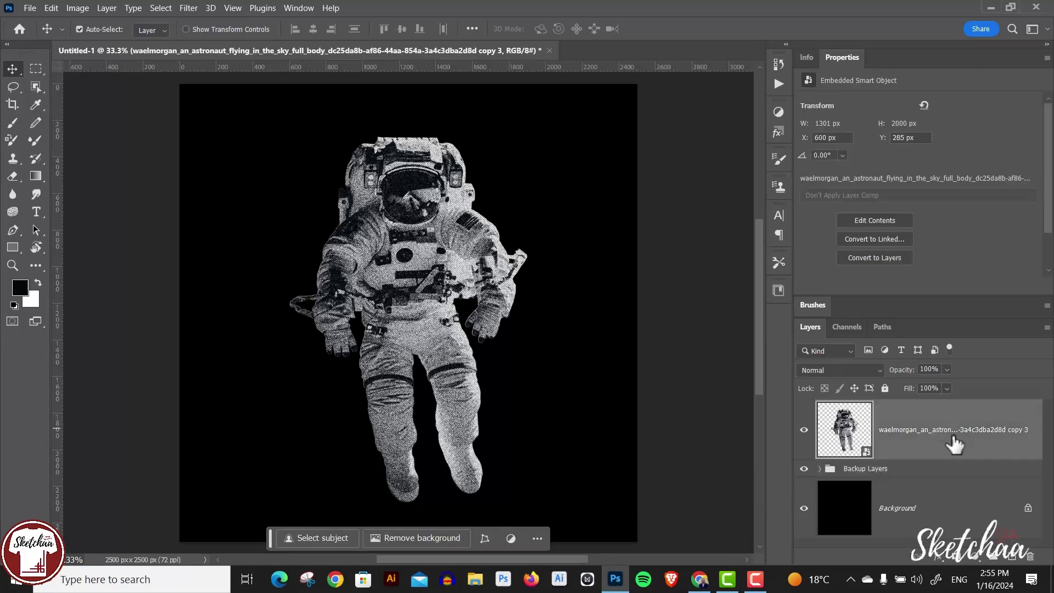
click(975, 556)
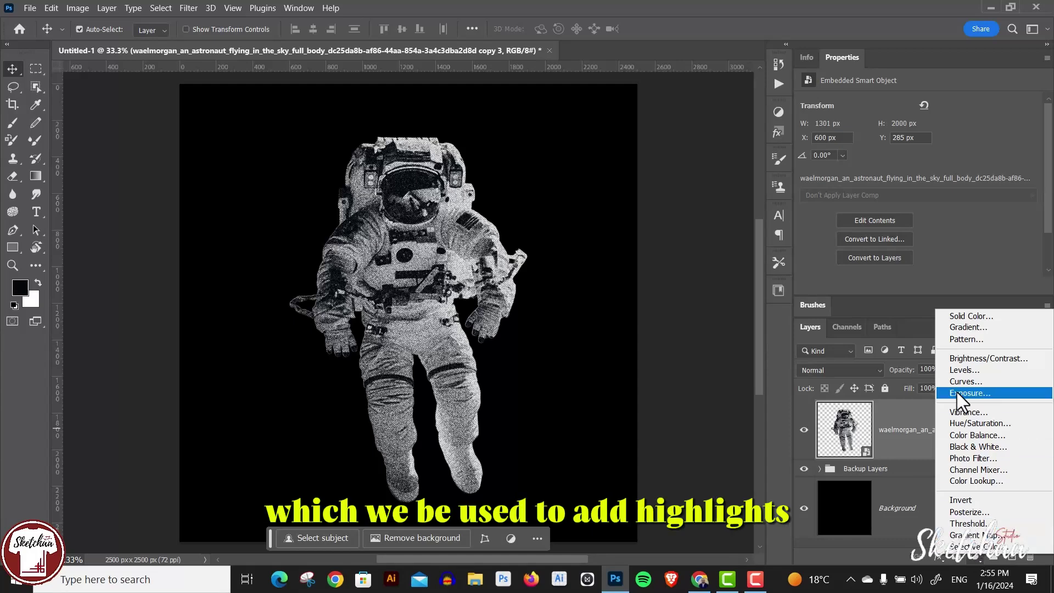
click(961, 371)
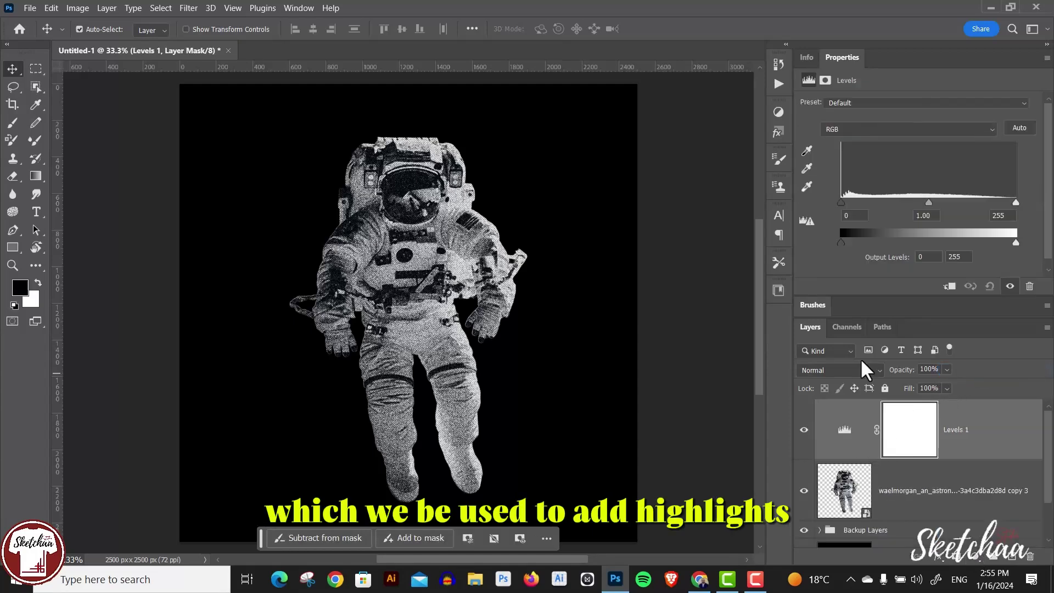
drag(929, 203, 914, 212)
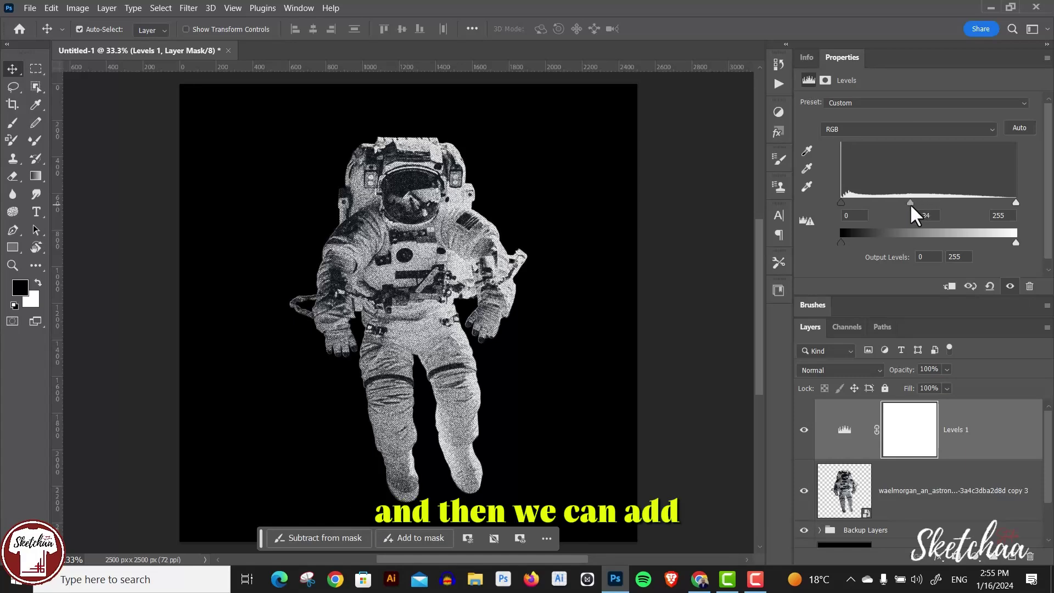
drag(914, 215, 922, 213)
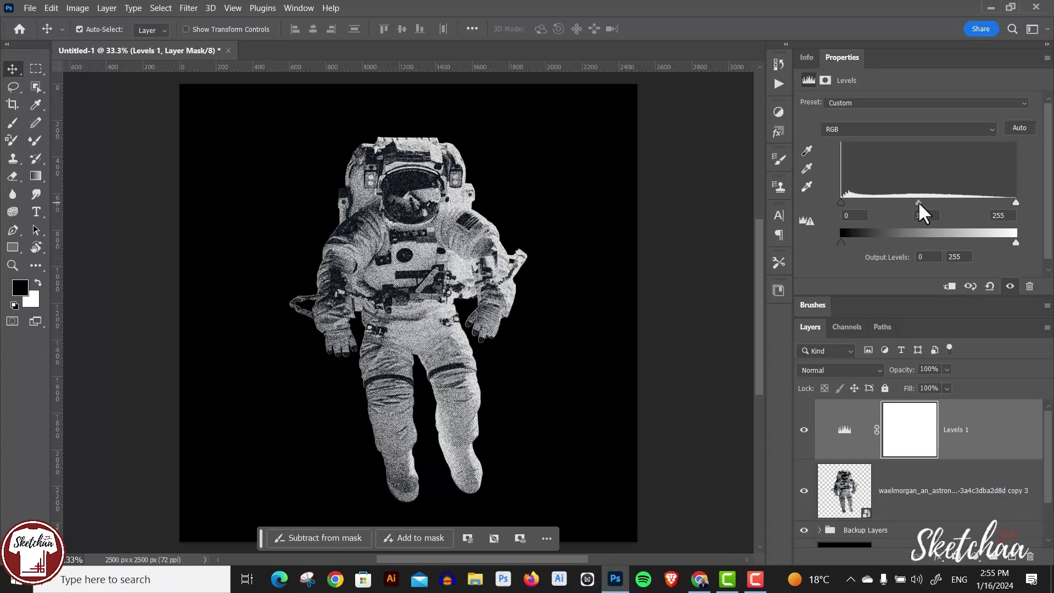
Add a Posterize adjustment layer above the Levels layer and lower its number of levels
click(977, 557)
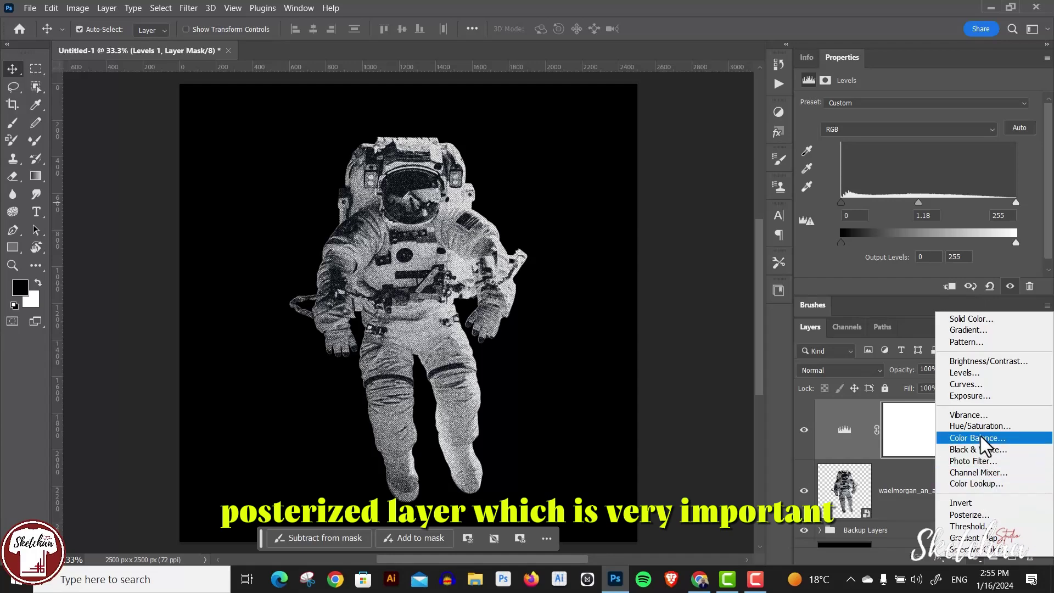
click(971, 514)
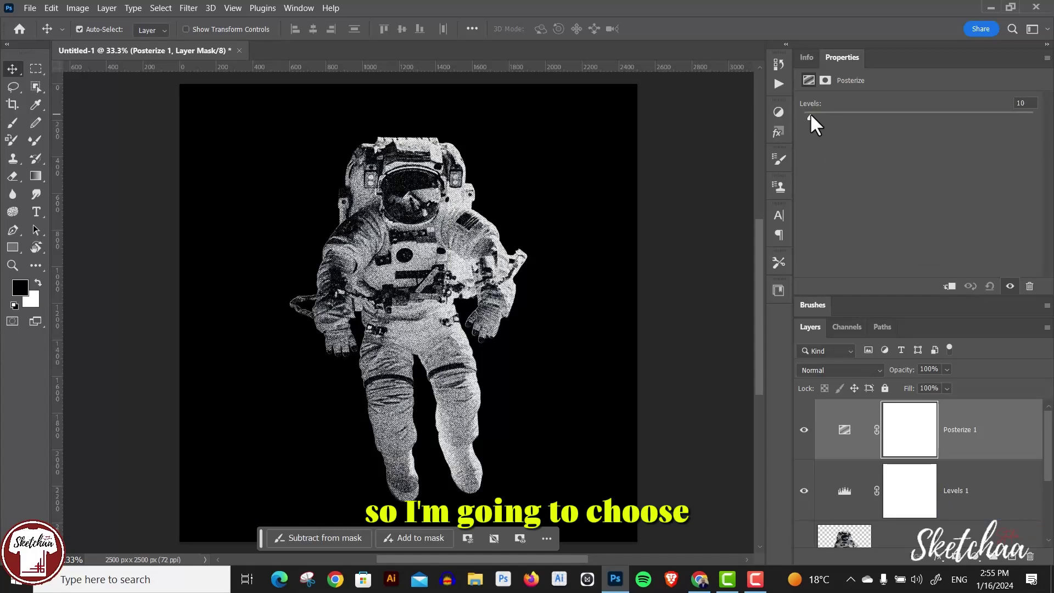
drag(815, 114, 806, 114)
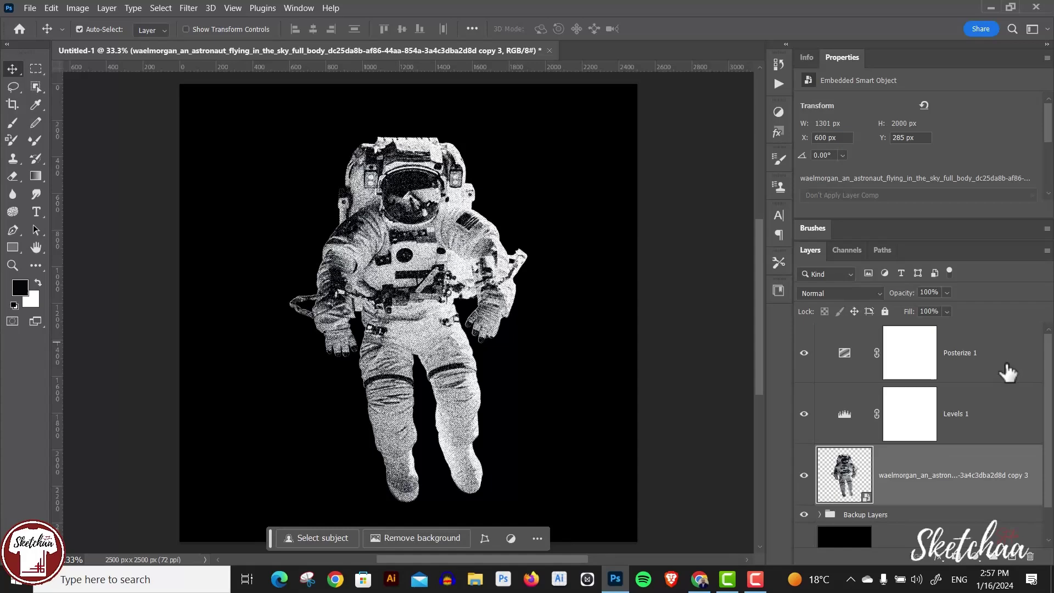
Merge the Posterize, Levels and astronaut layers into one layer and hide the black Background layer
click(1005, 373)
shift+click(986, 483)
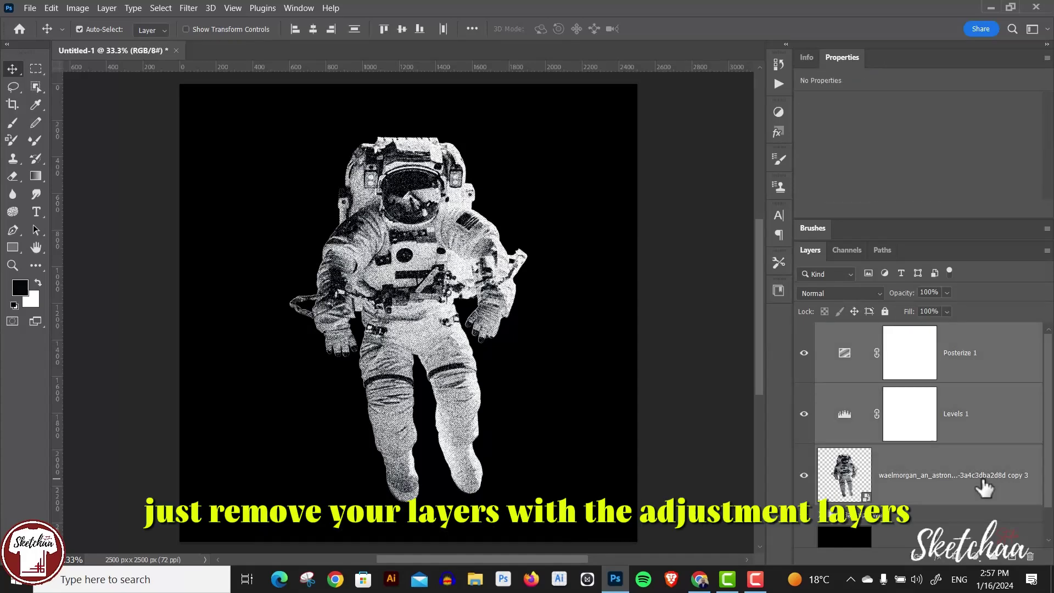
right_click(983, 483)
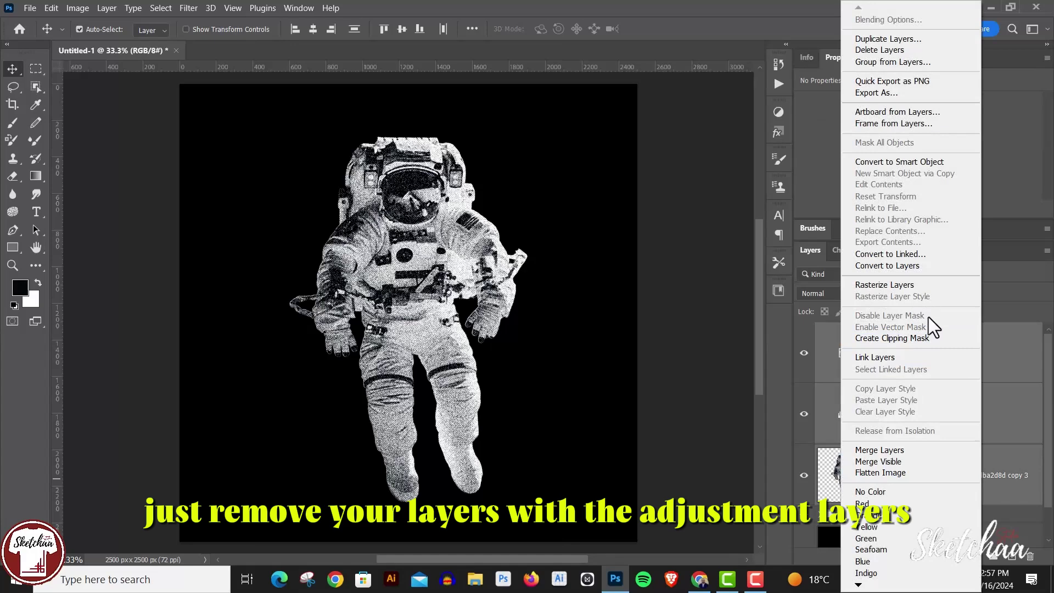
click(907, 456)
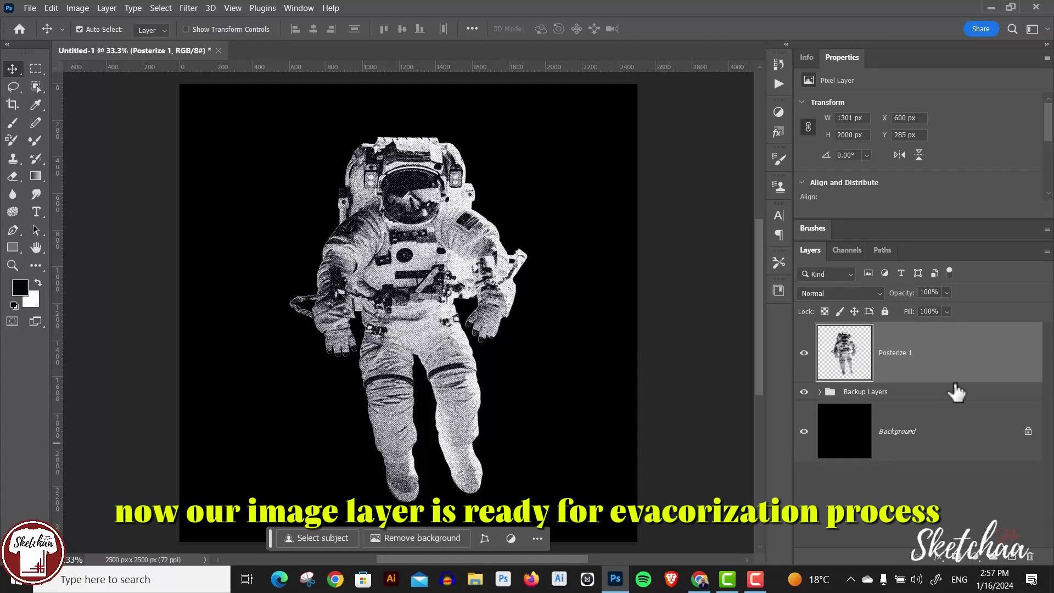
click(805, 432)
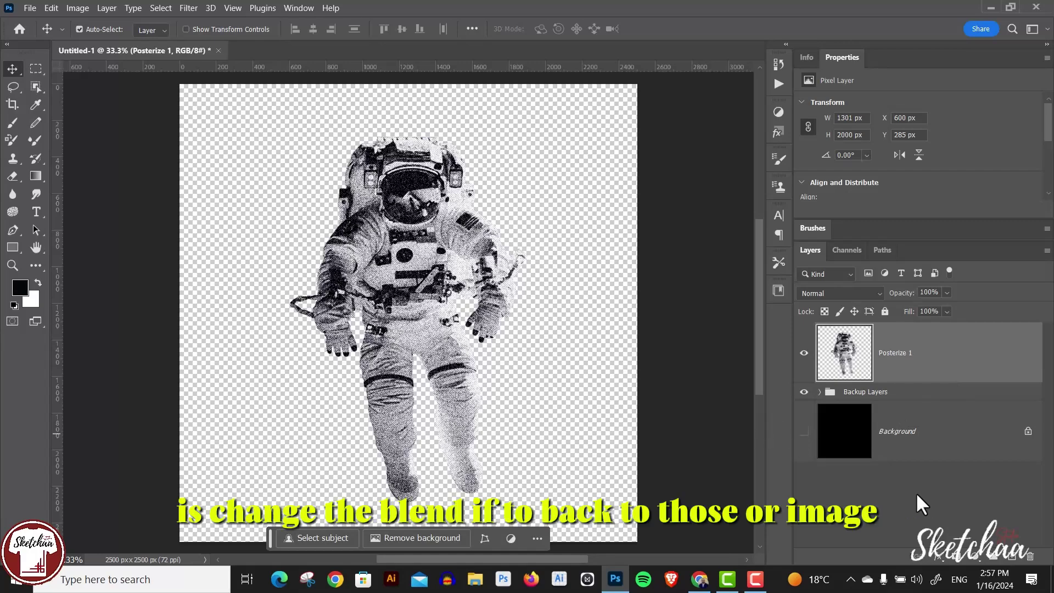
right_click(967, 362)
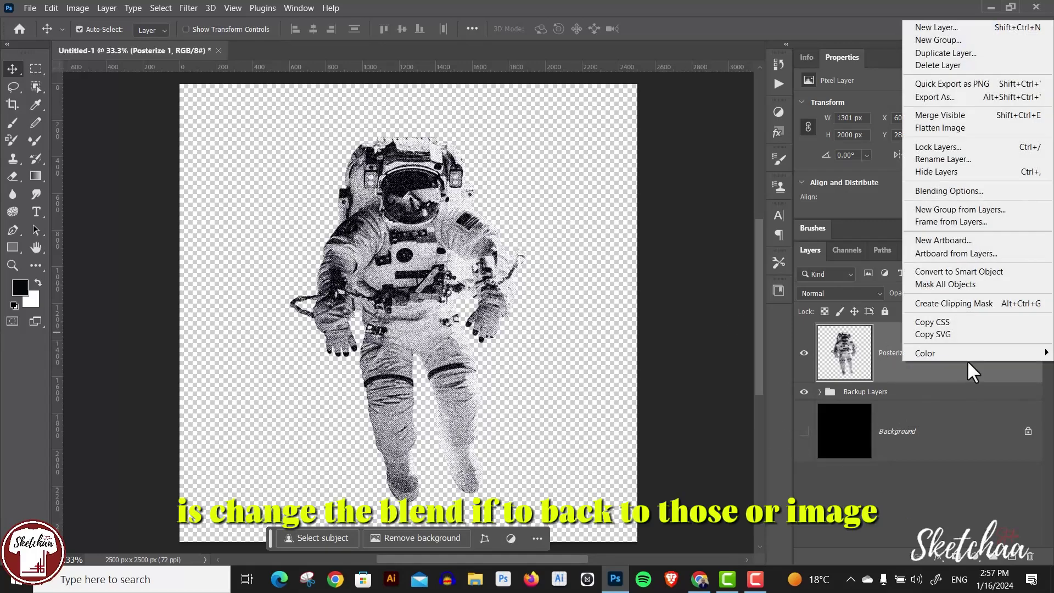
click(956, 190)
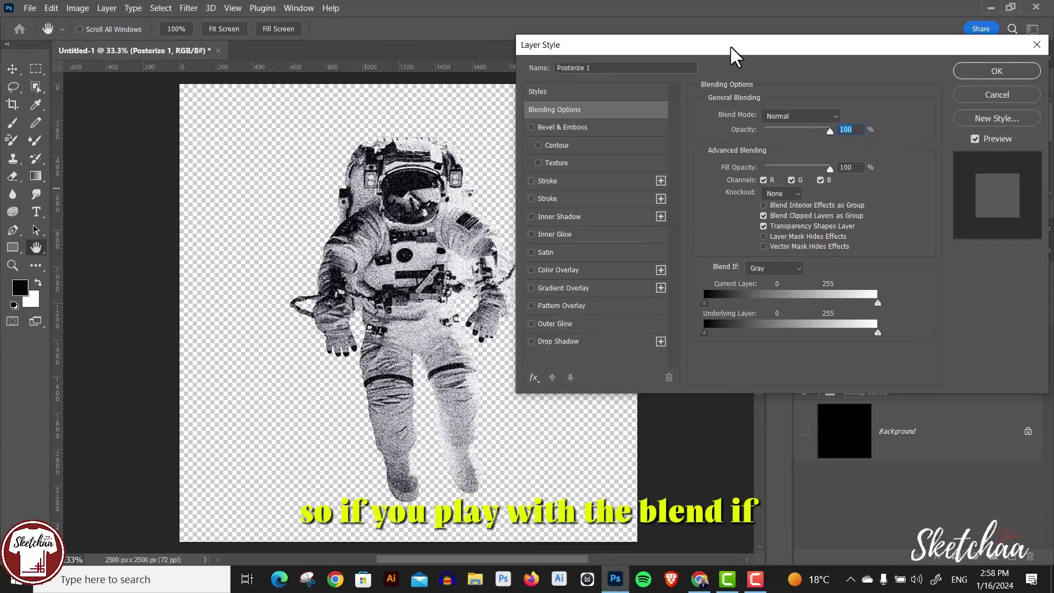
drag(736, 53, 777, 125)
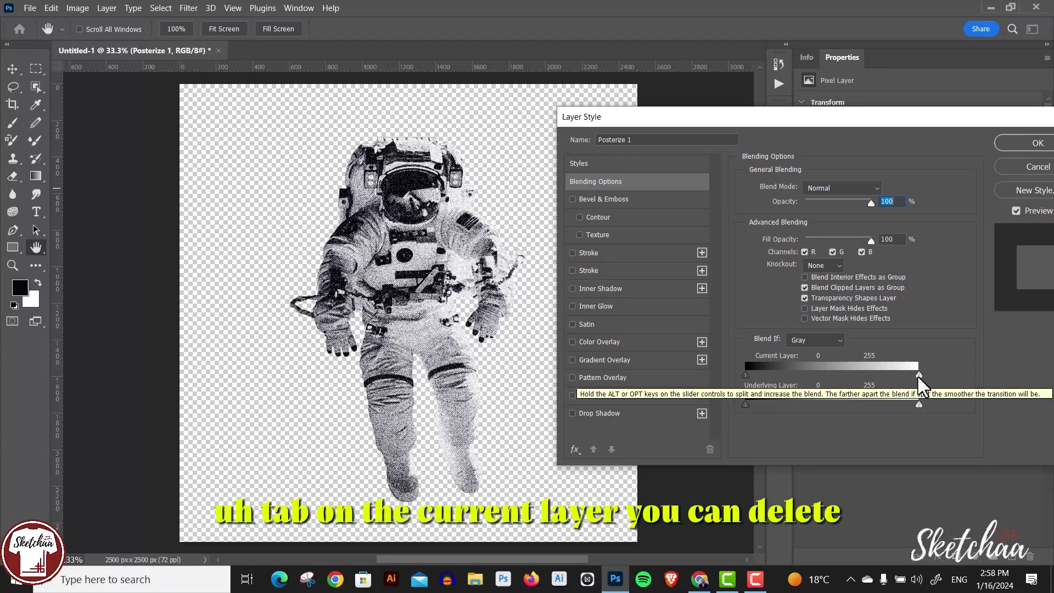
mouse_move(919, 376)
mouse_down()
mouse_move(788, 375)
mouse_move(749, 351)
mouse_move(928, 382)
mouse_up()
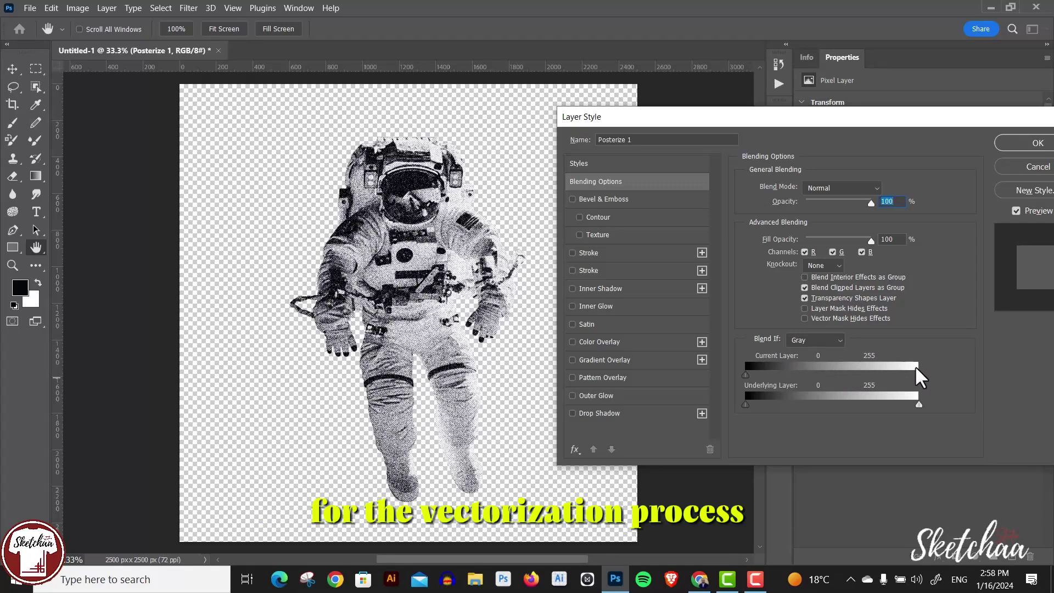
drag(807, 116, 760, 113)
click(930, 152)
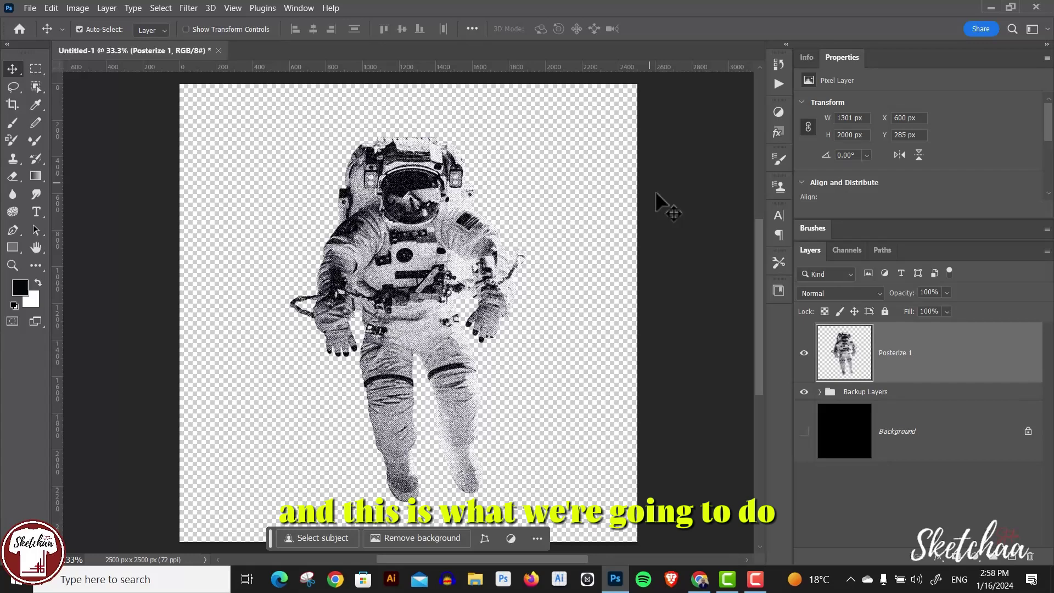
double_click(918, 370)
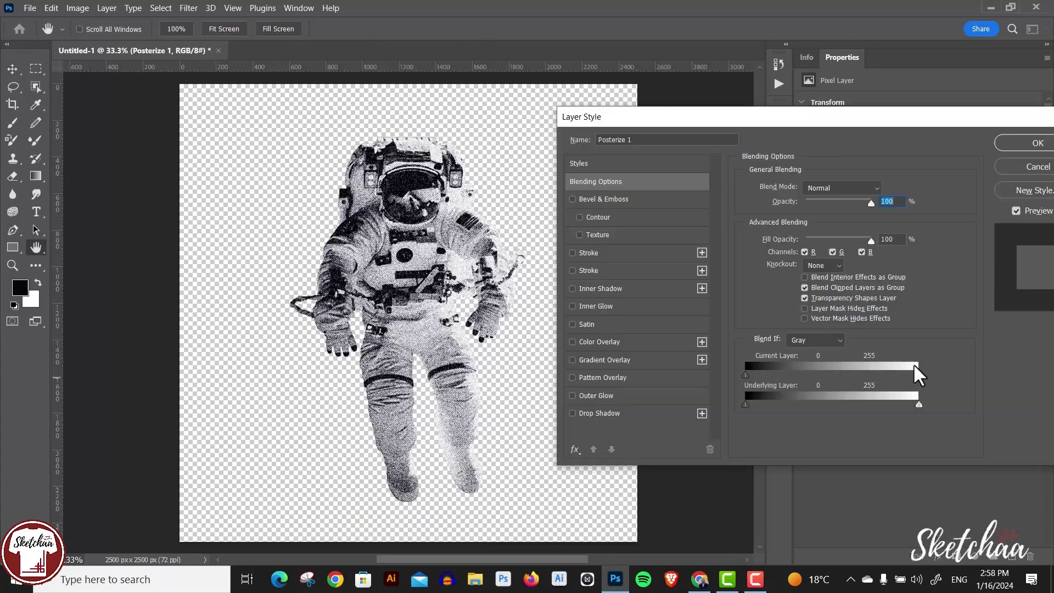
drag(797, 118, 753, 110)
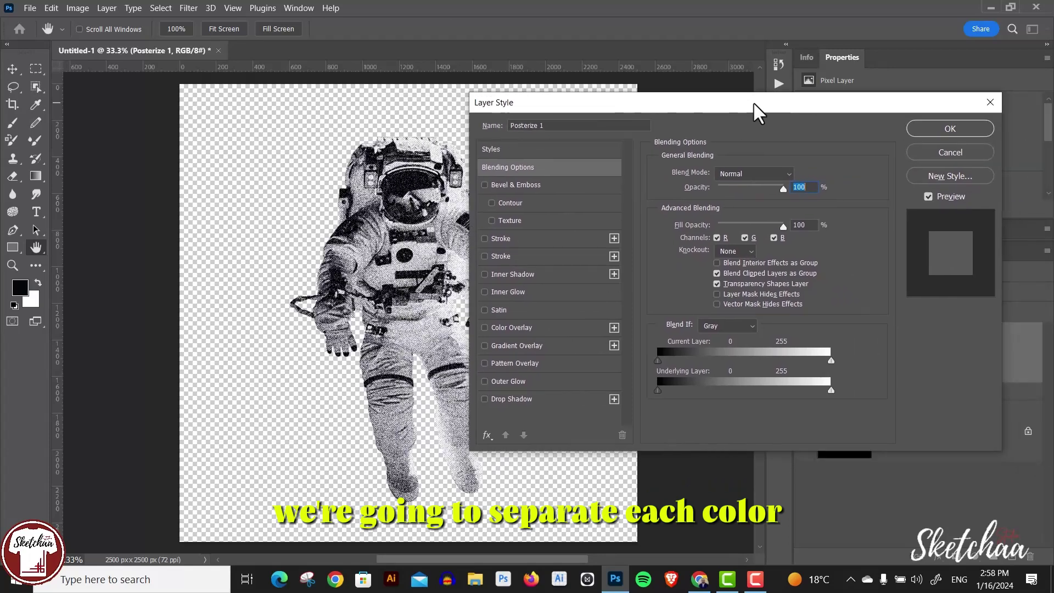
click(930, 150)
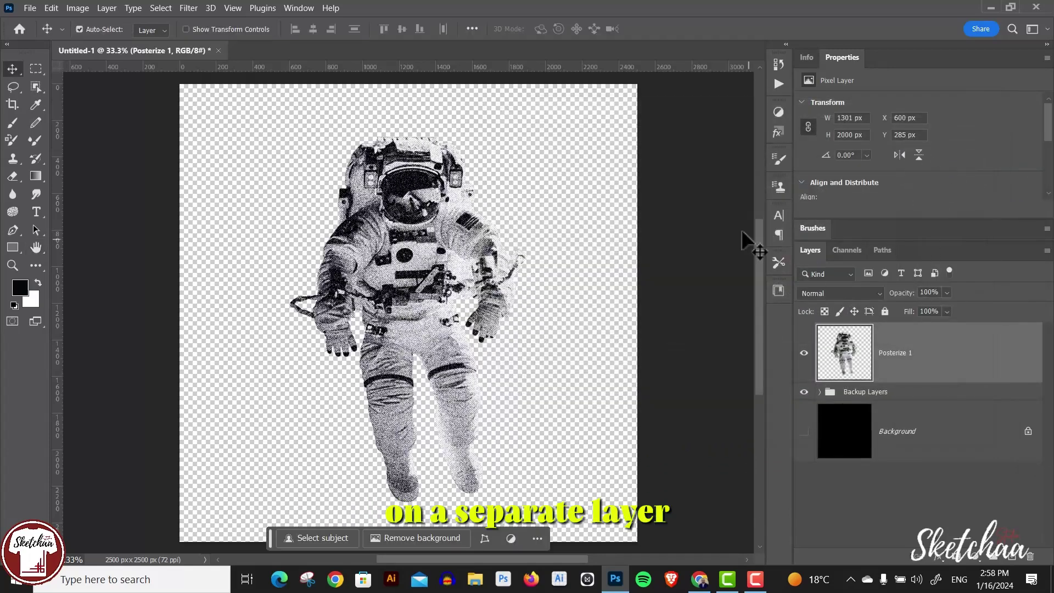
Load the Blend IF Vector Creator action set from the "Vectorize images with Blend if action" folder and enlarge the floating actions list
click(306, 8)
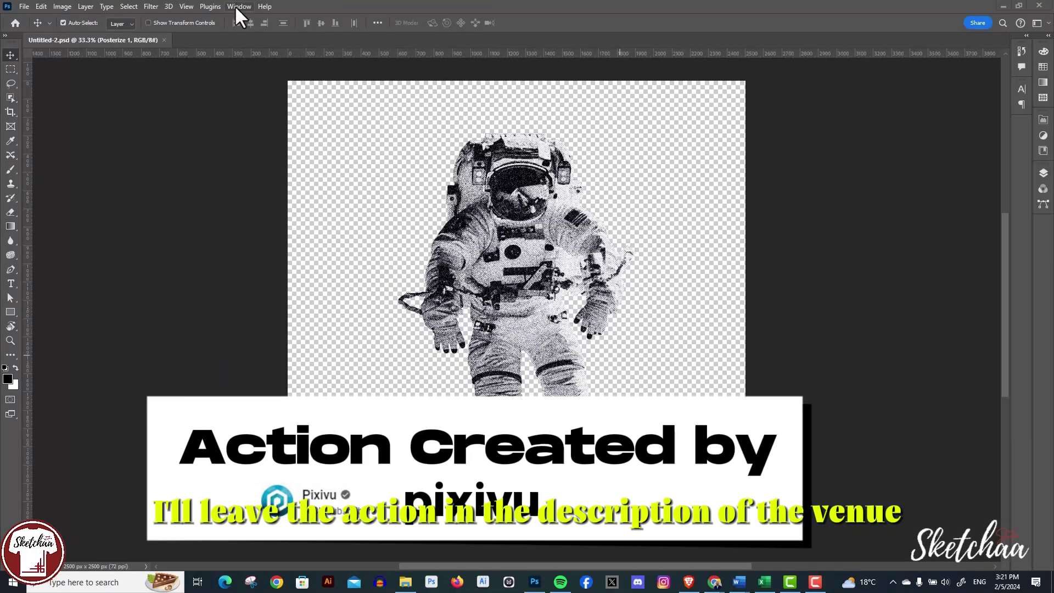
click(238, 6)
click(269, 82)
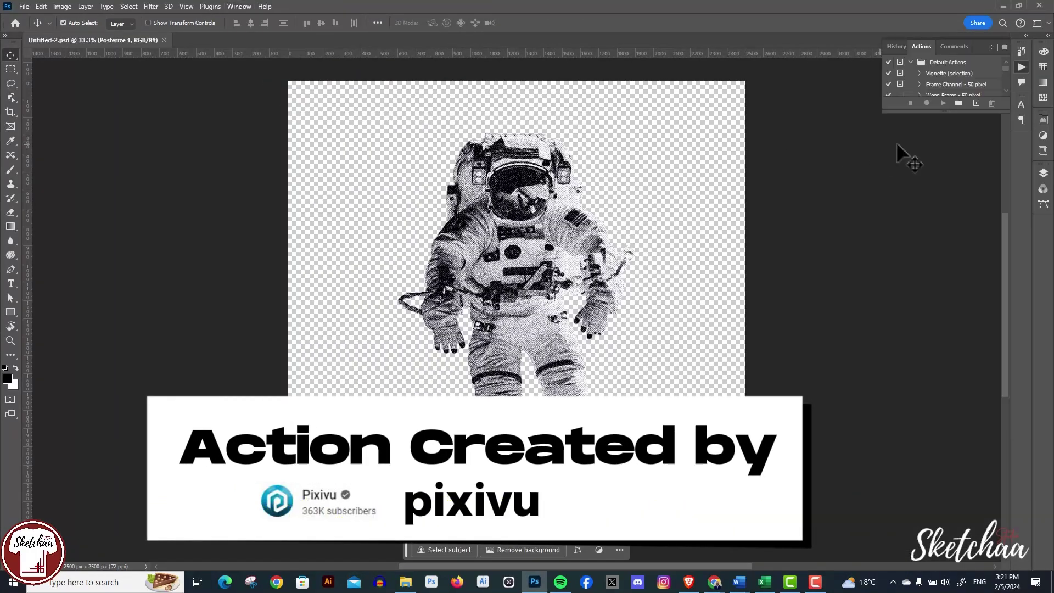
drag(981, 40, 857, 142)
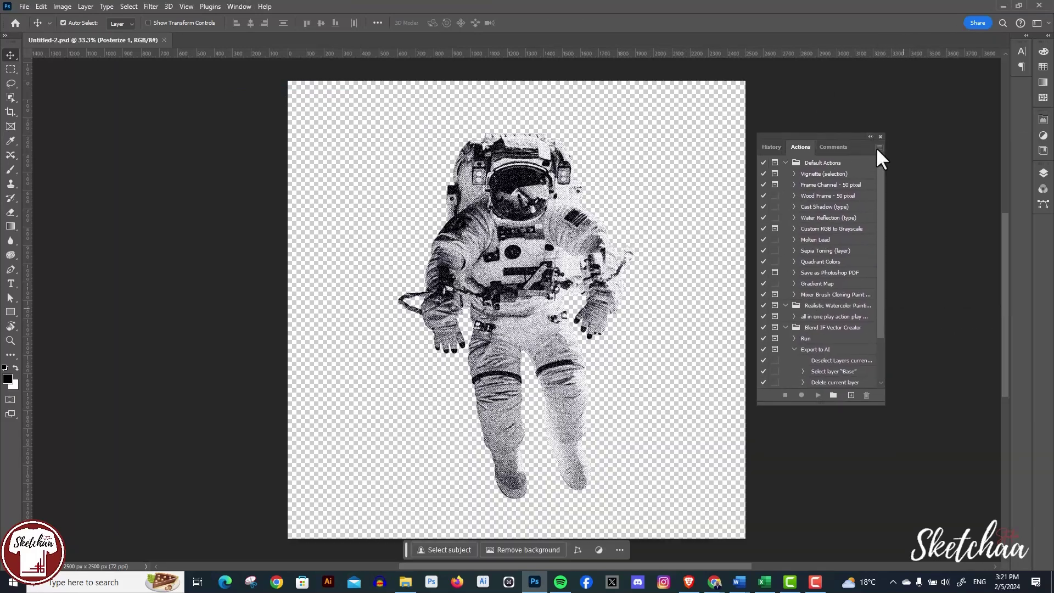
click(879, 147)
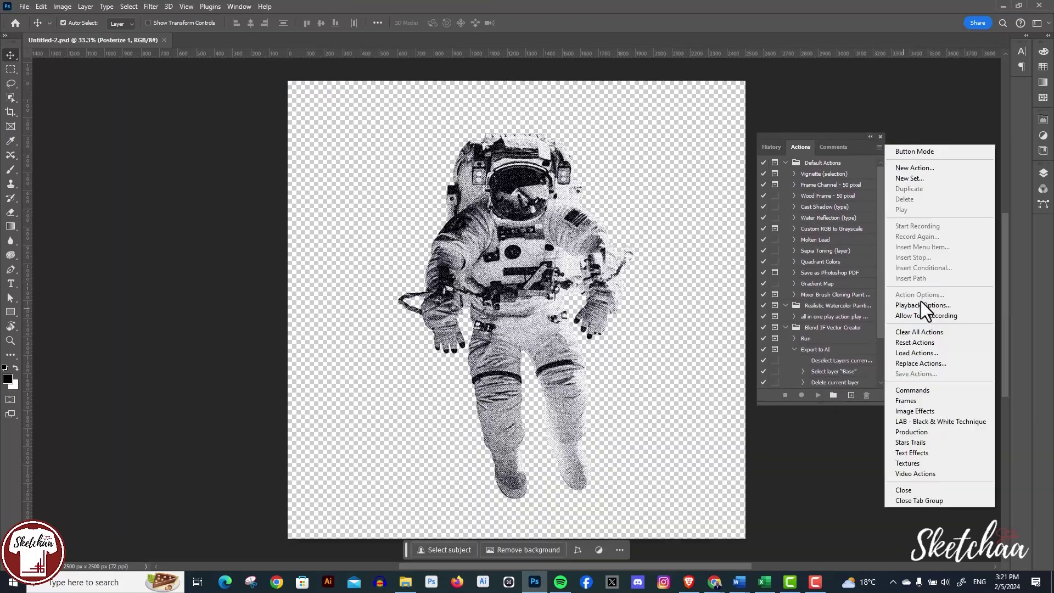
click(925, 353)
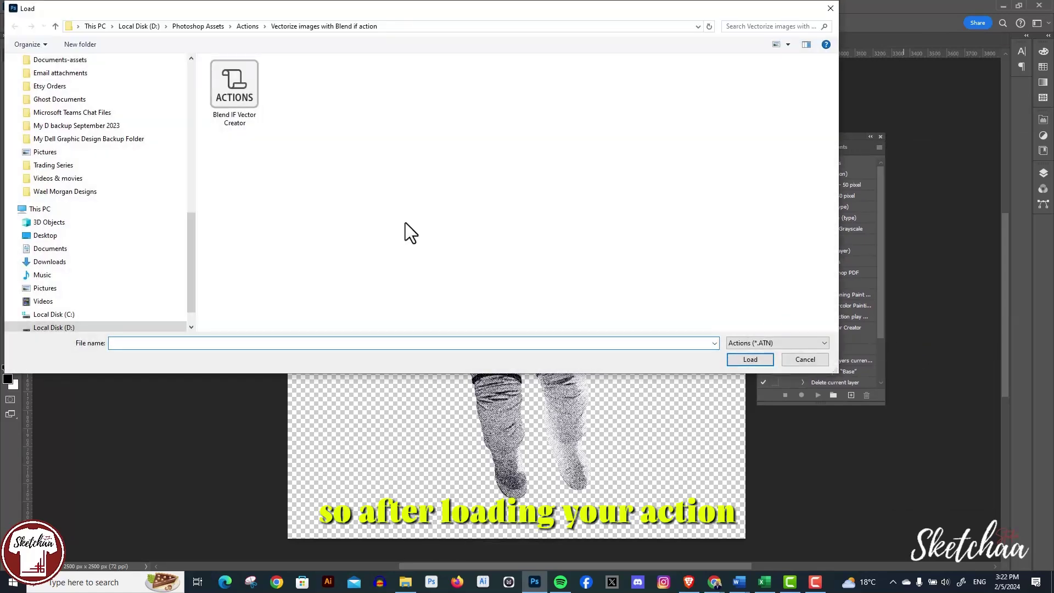
double_click(229, 87)
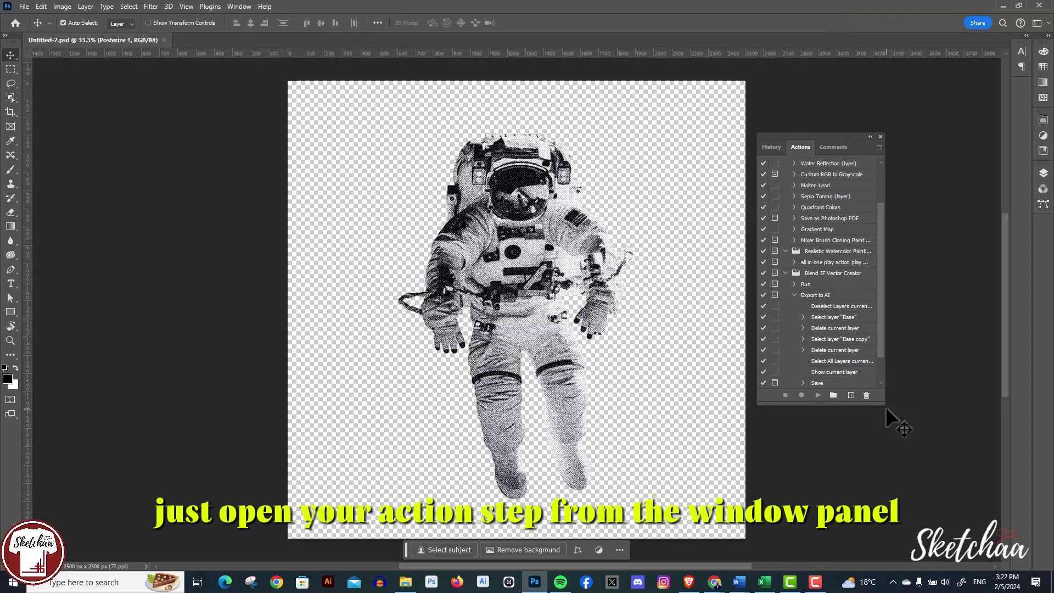
drag(884, 406, 955, 479)
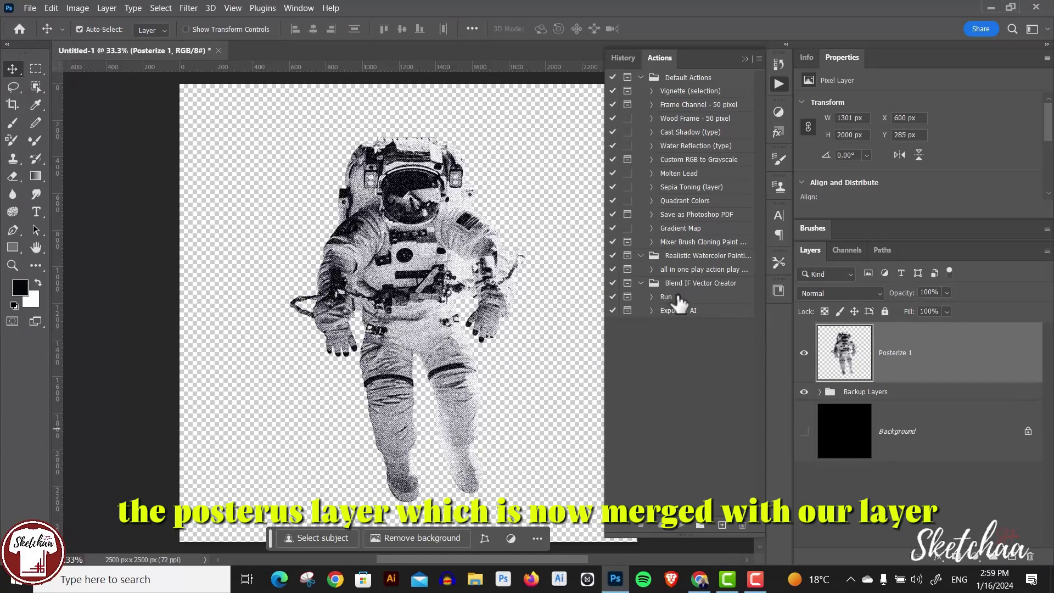
Run the Blend IF Vector Creator action, setting the first colour's lower Blend If value for the current layer to 246 and its fill to white
click(679, 297)
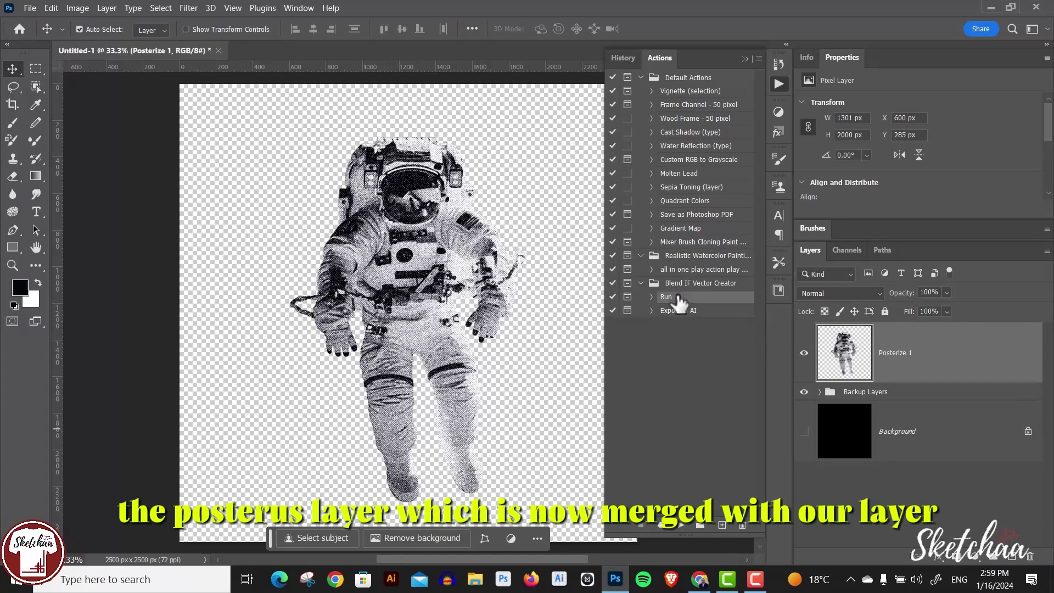
click(681, 525)
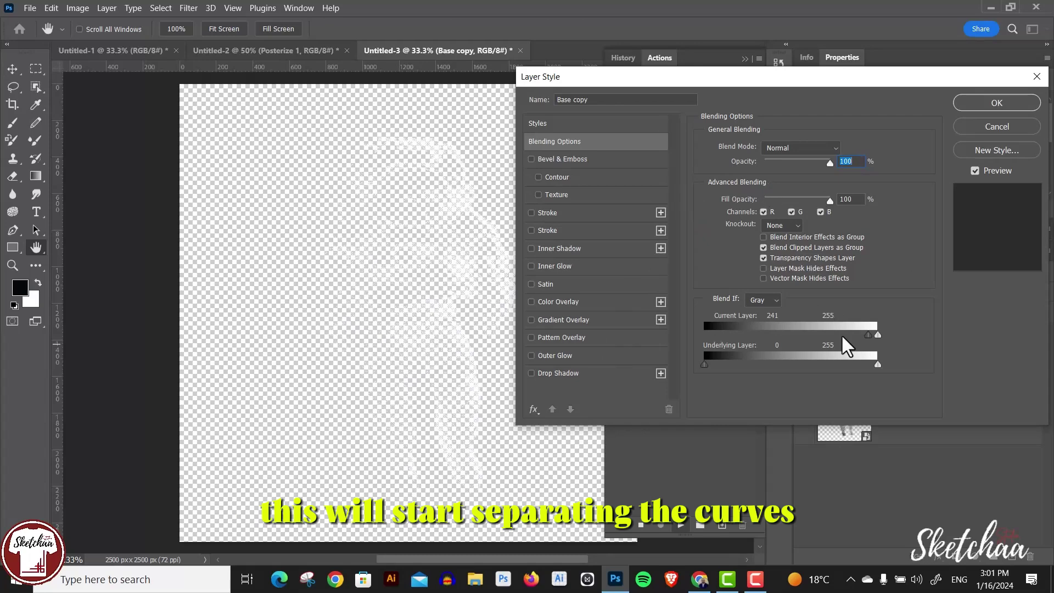
drag(705, 83, 766, 91)
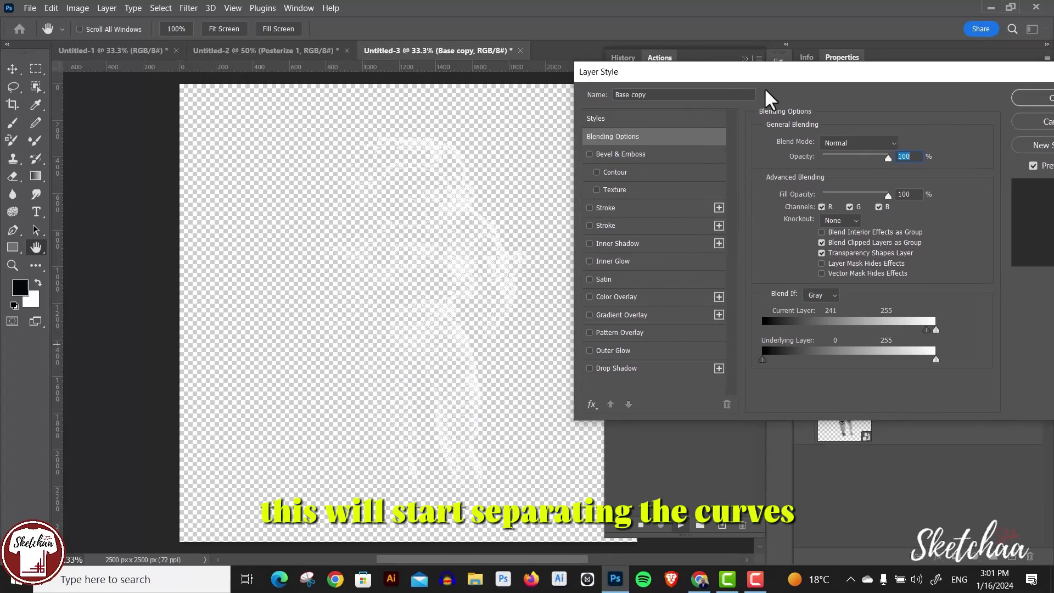
drag(927, 331, 934, 356)
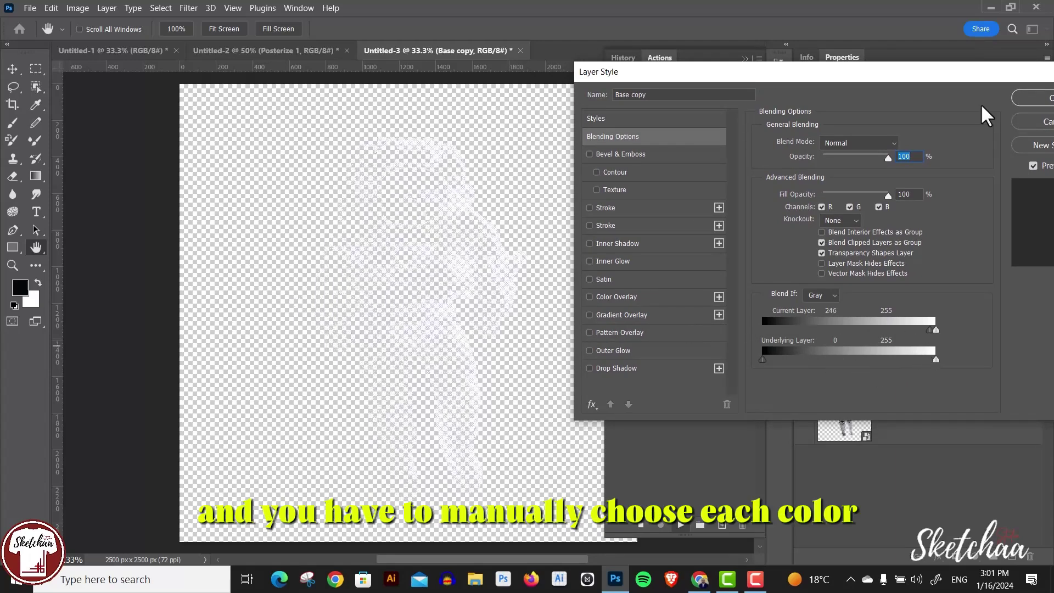
click(1027, 98)
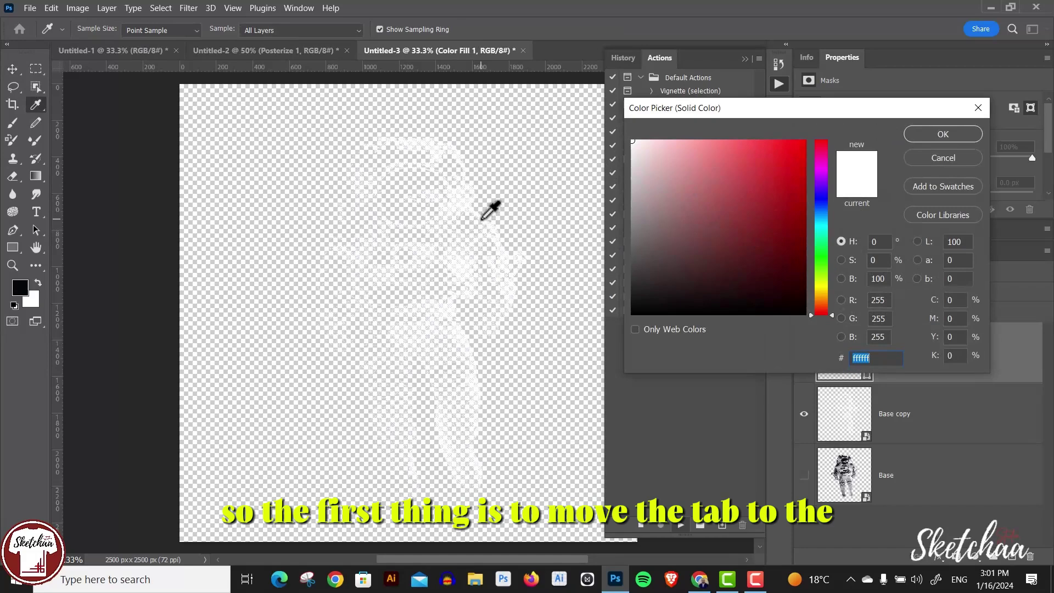
click(943, 134)
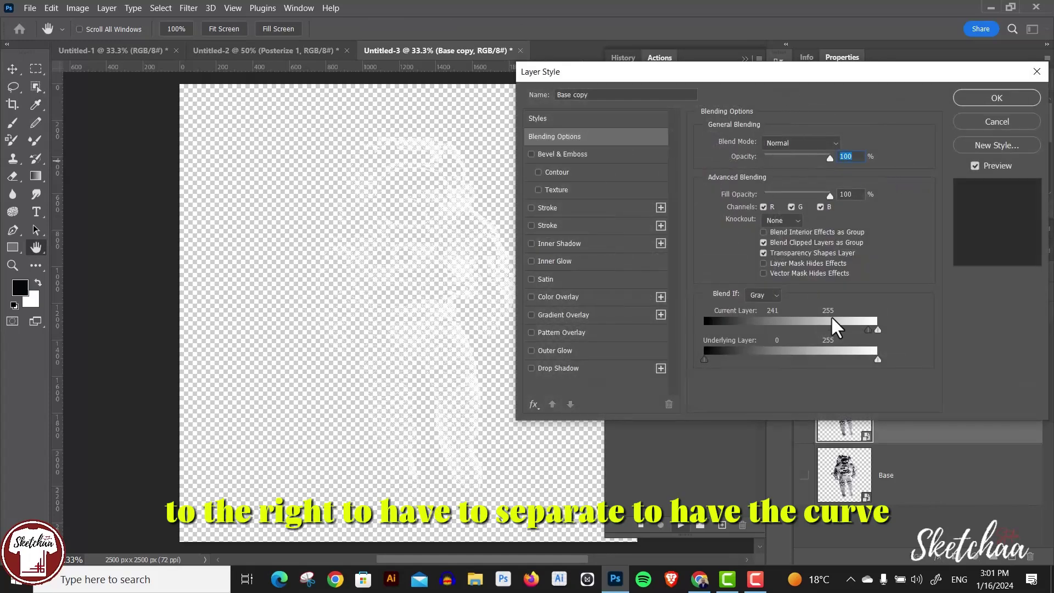
For the second colour, set the current layer's lower Blend If value to 127 and sample the light grey aaaaaa as the fill
drag(868, 329, 791, 330)
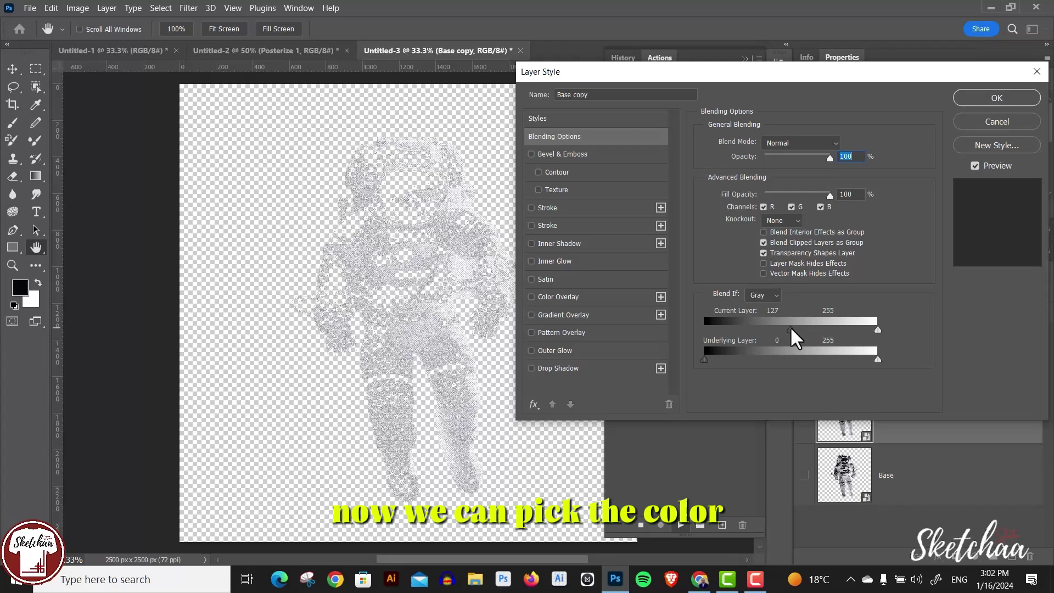
click(976, 98)
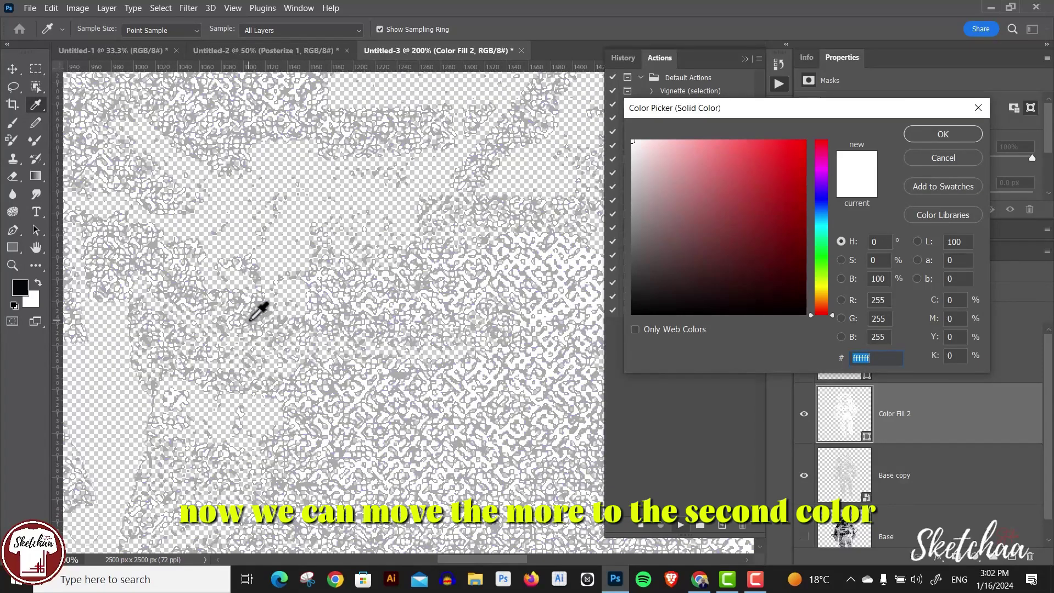
click(251, 321)
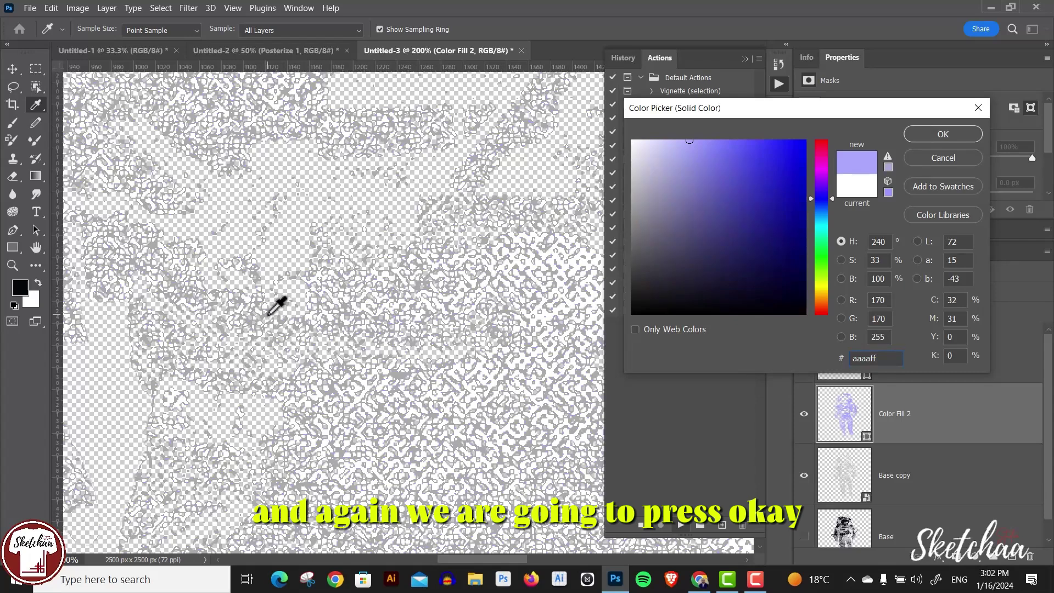
click(268, 314)
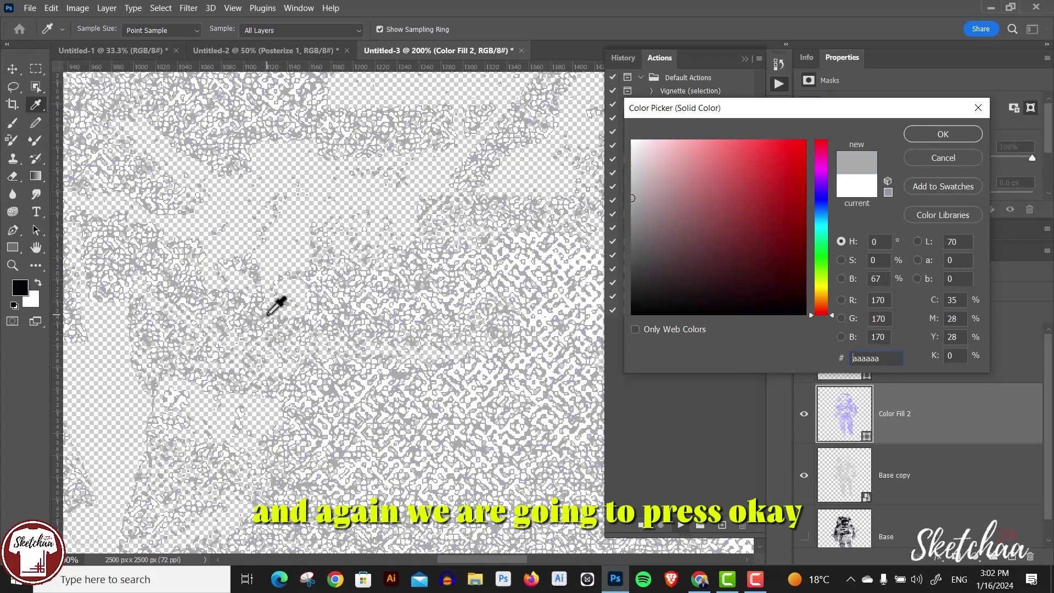
click(942, 134)
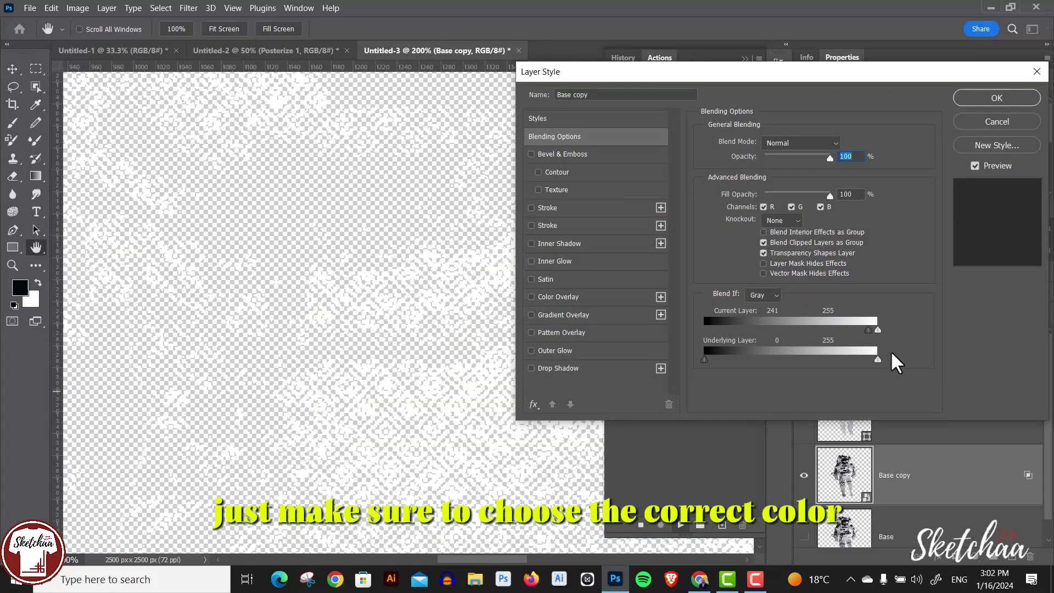
For the third colour, set the current layer's lower Blend If value to 40 and sample the dark grey 555555 as the fill
drag(866, 329, 737, 329)
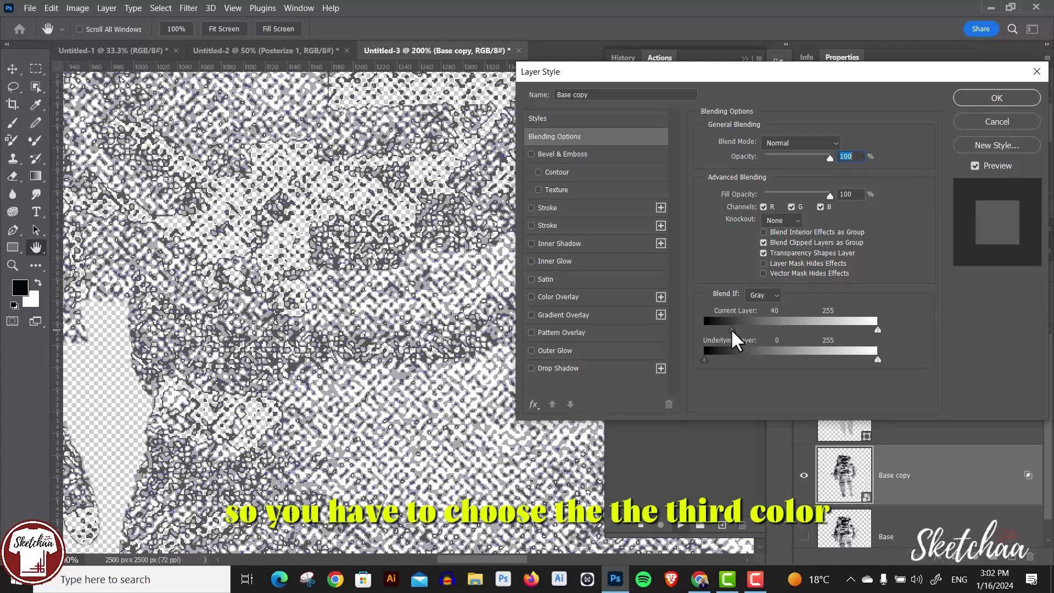
click(995, 99)
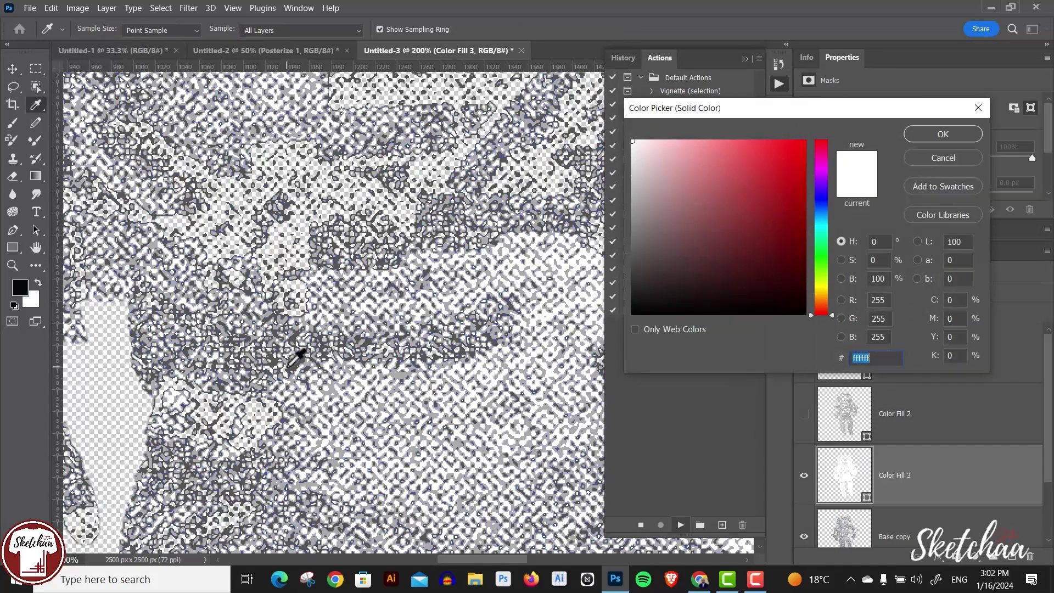
click(291, 364)
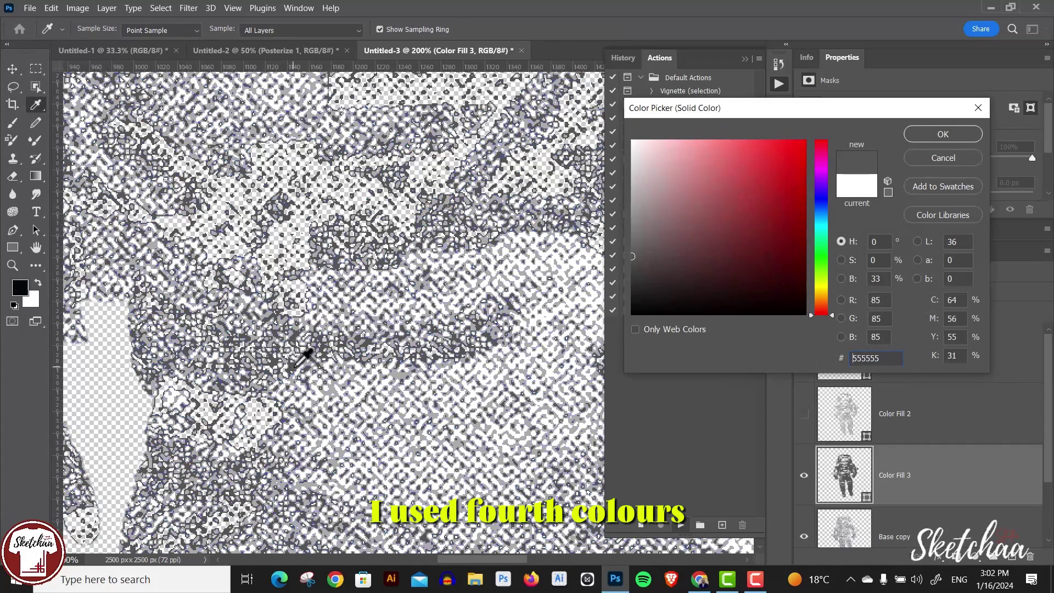
click(937, 134)
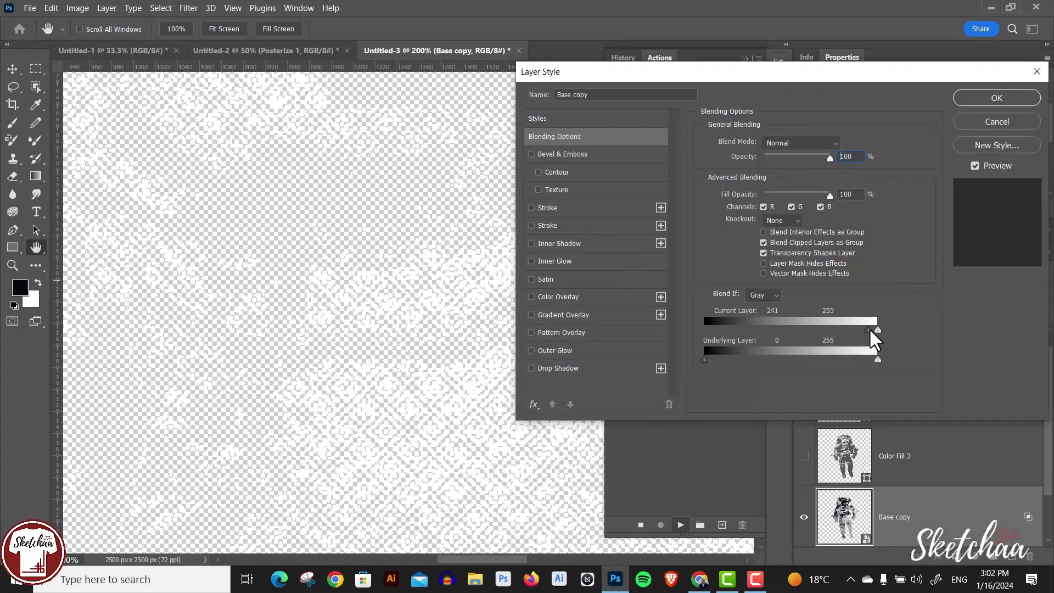
For the fourth colour, set the current layer's lower Blend If value to 0 and sample black 000000 as the fill
drag(869, 331, 701, 333)
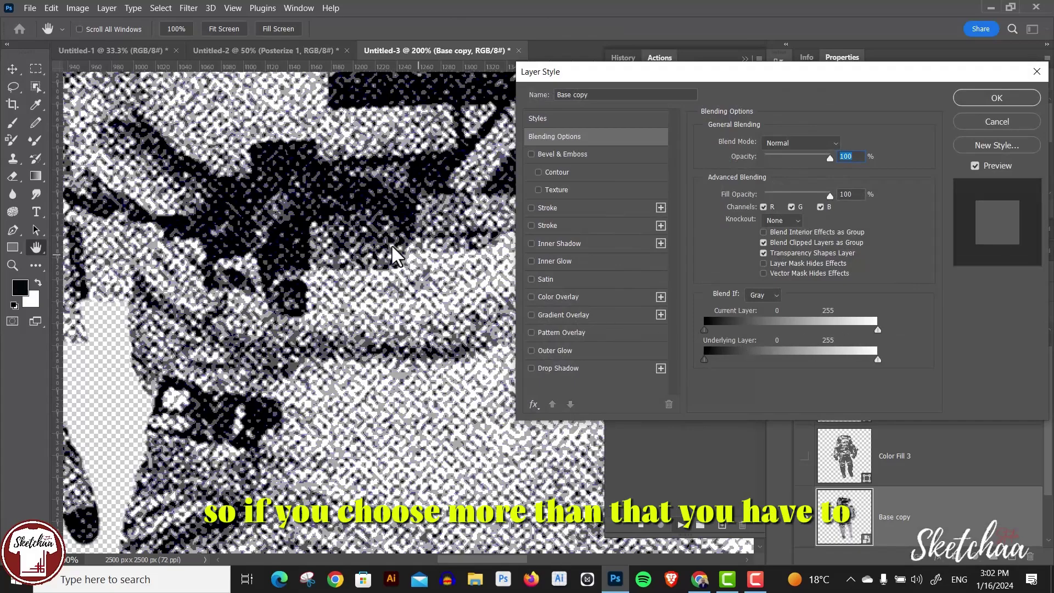
click(996, 98)
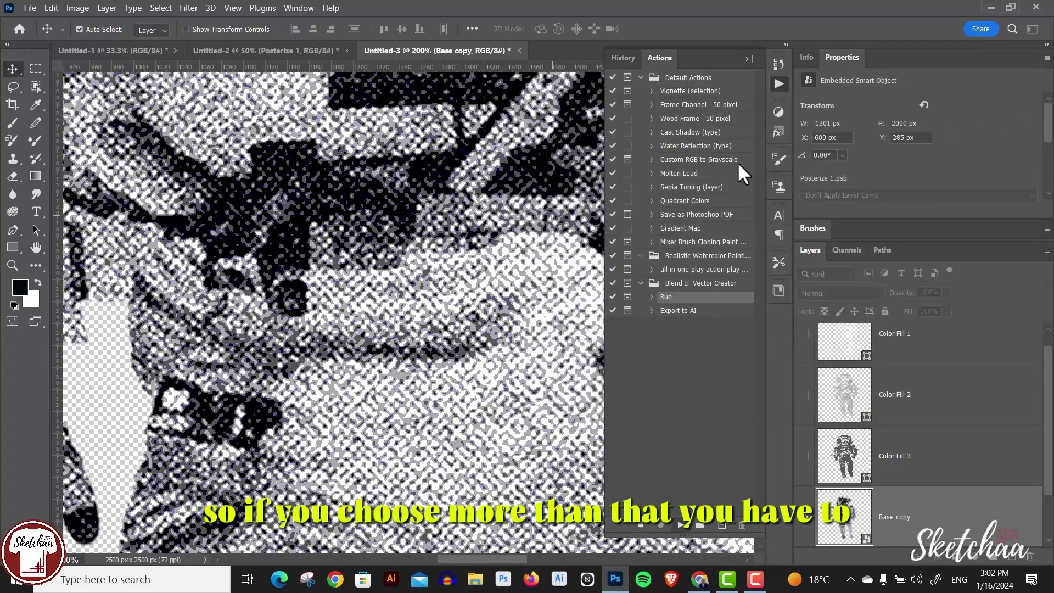
click(356, 212)
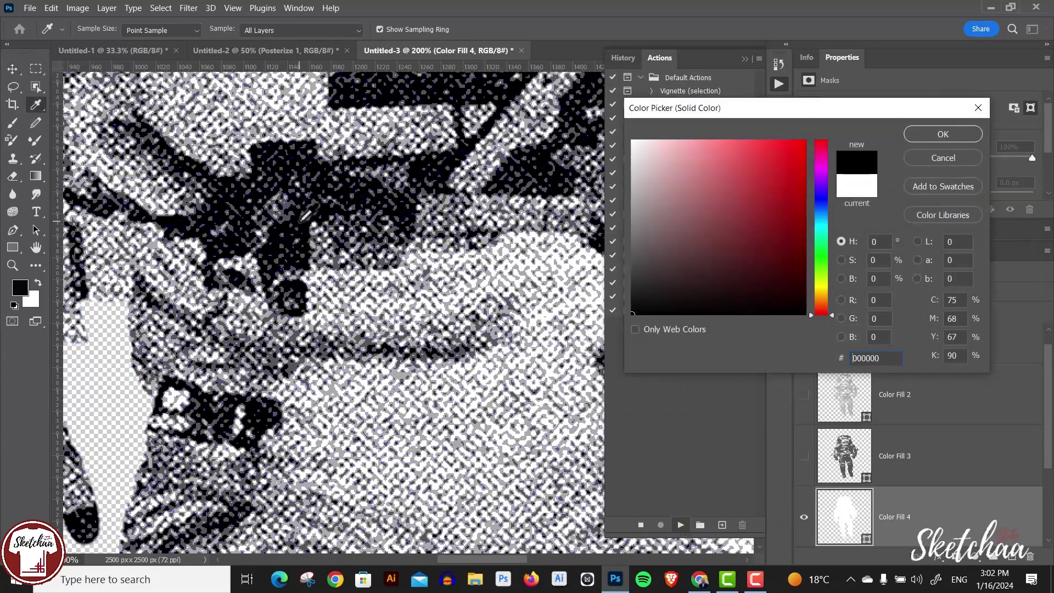
click(940, 134)
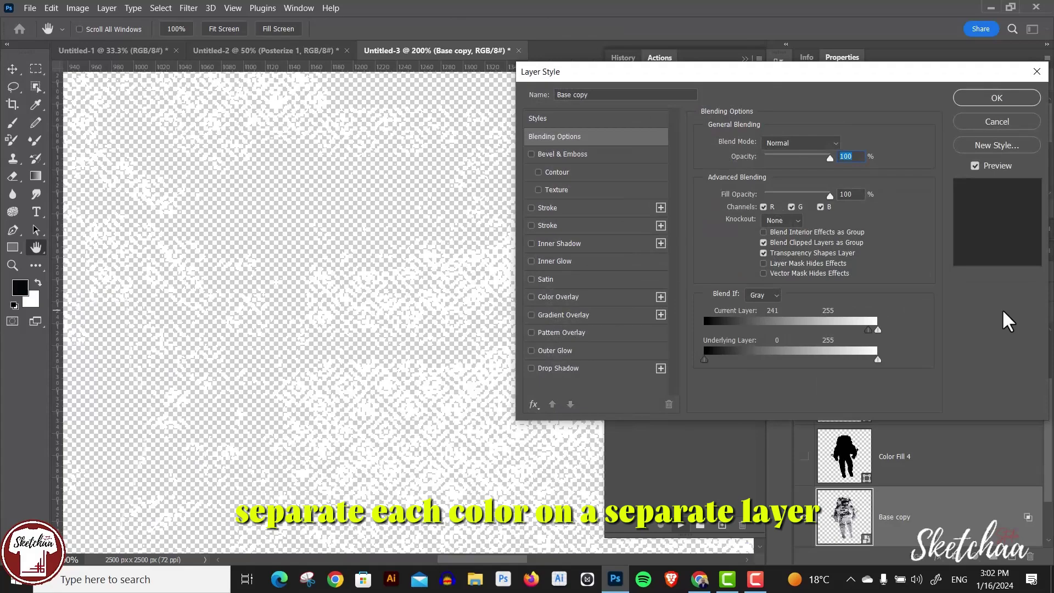
Stop the running action by dismissing the layer style settings for a fifth colour
drag(963, 80, 819, 77)
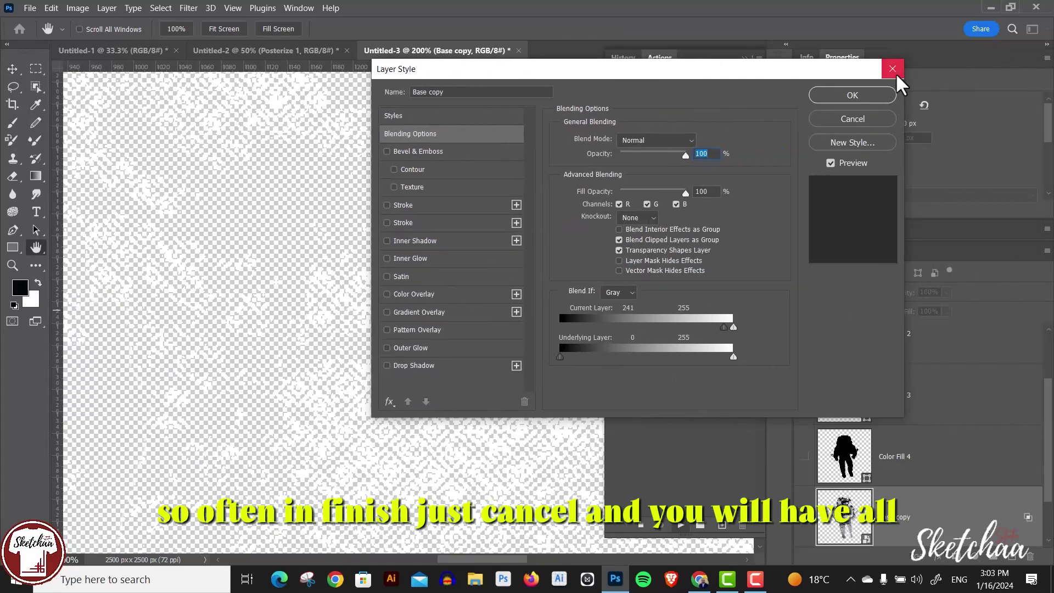
click(898, 77)
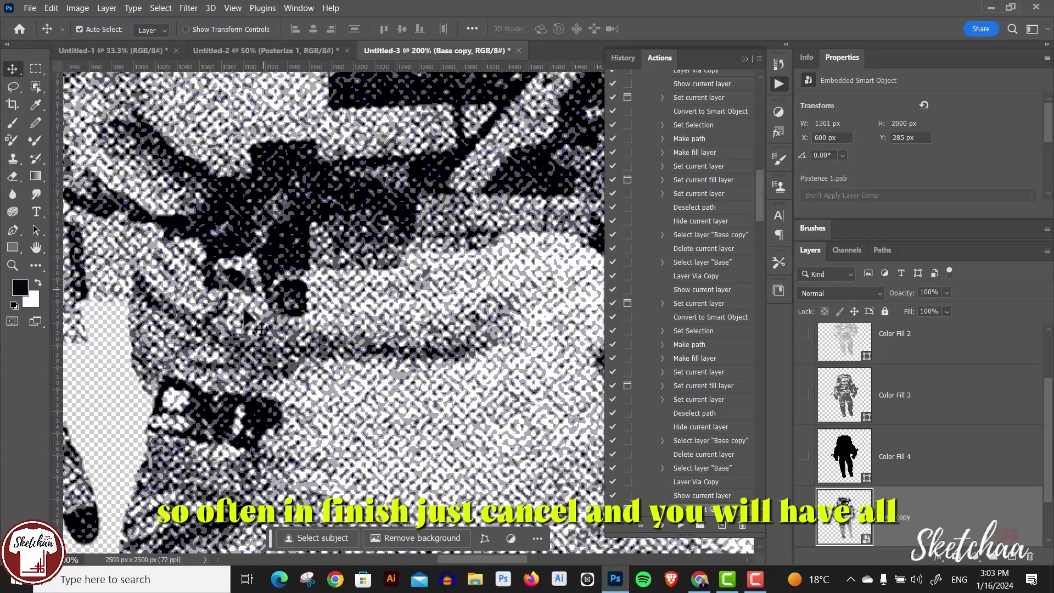
key(ctrl+minus)
key(ctrl+minus)
key(ctrl+minus)
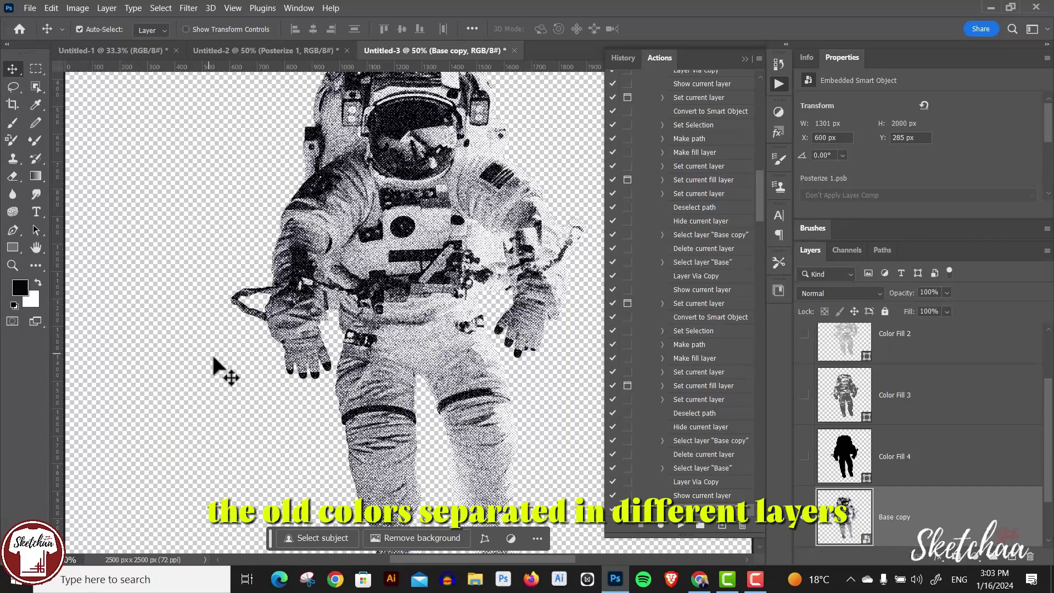
Hide the Base copy layer and show the black Color Fill 4 layer
drag(1049, 464, 1050, 502)
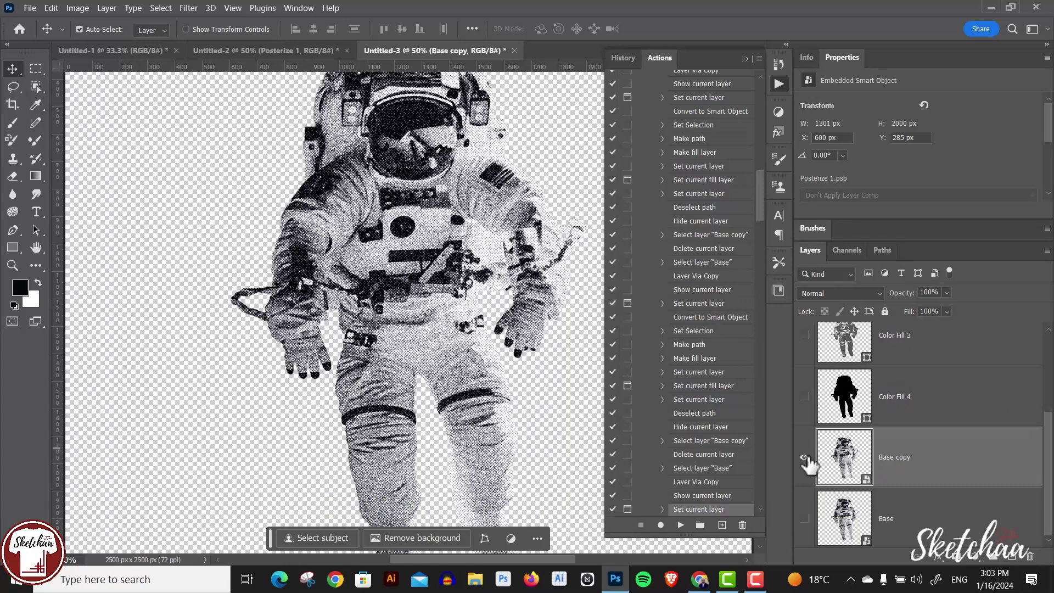
click(804, 457)
click(805, 396)
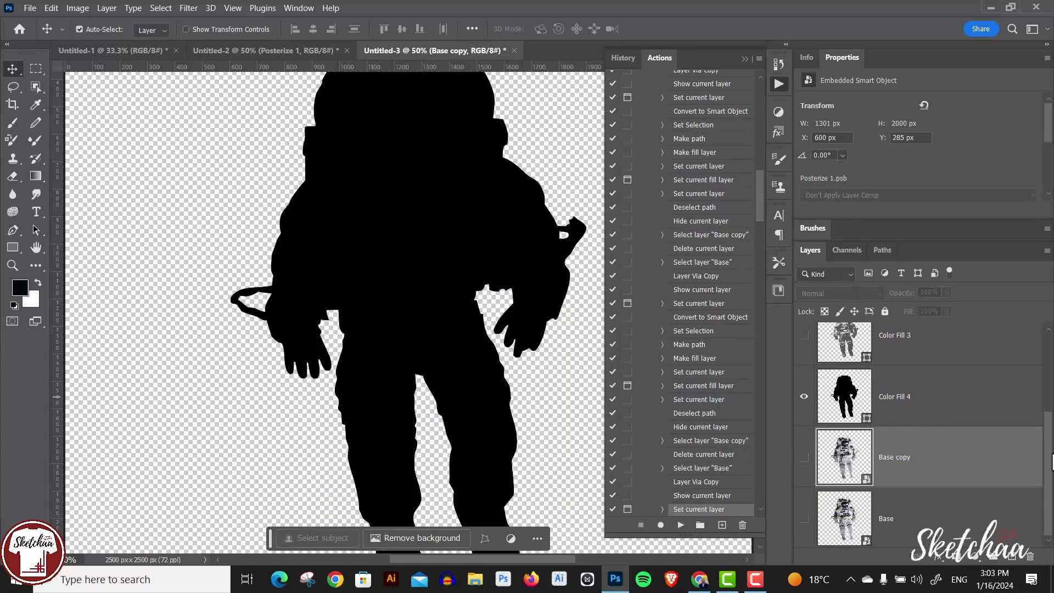
drag(1052, 461, 1051, 412)
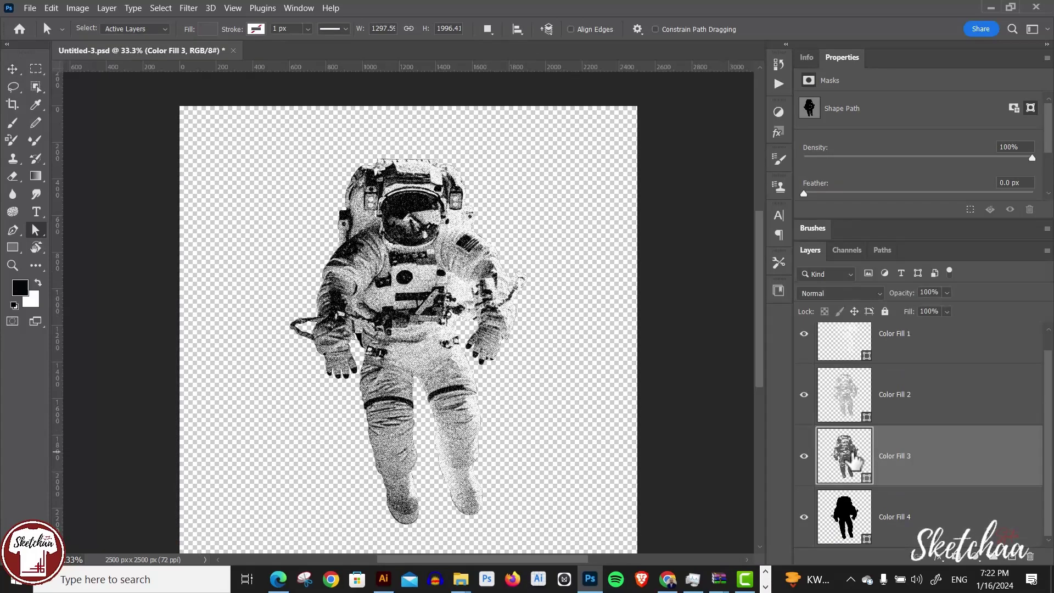
Recolour the Color Fill 3 layer from dark grey to the red d32828
double_click(853, 462)
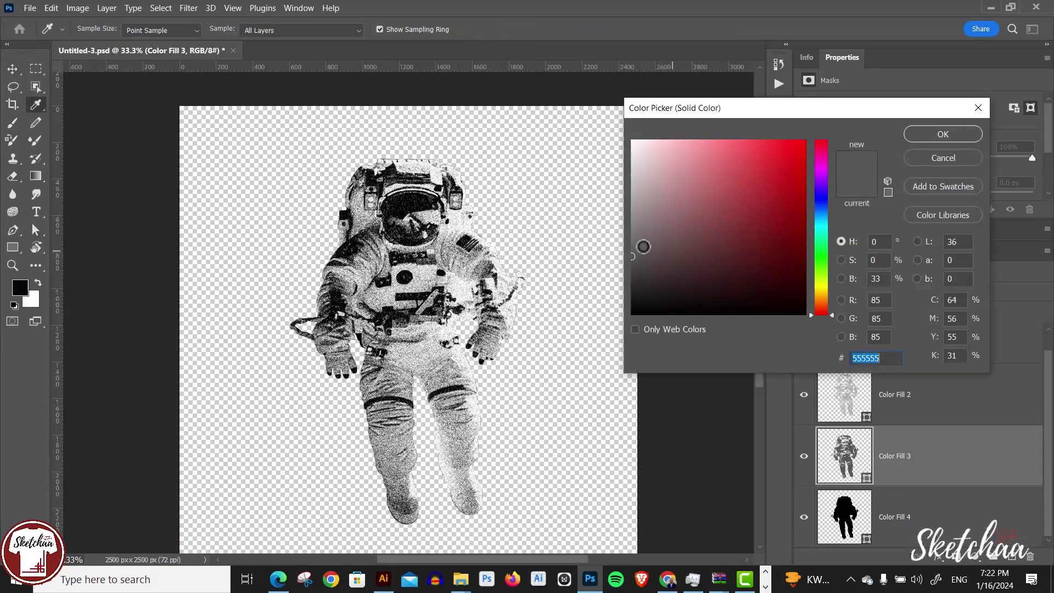
drag(633, 257, 731, 229)
mouse_move(768, 188)
mouse_down()
mouse_move(758, 214)
mouse_move(776, 157)
mouse_move(764, 214)
mouse_move(773, 170)
mouse_up()
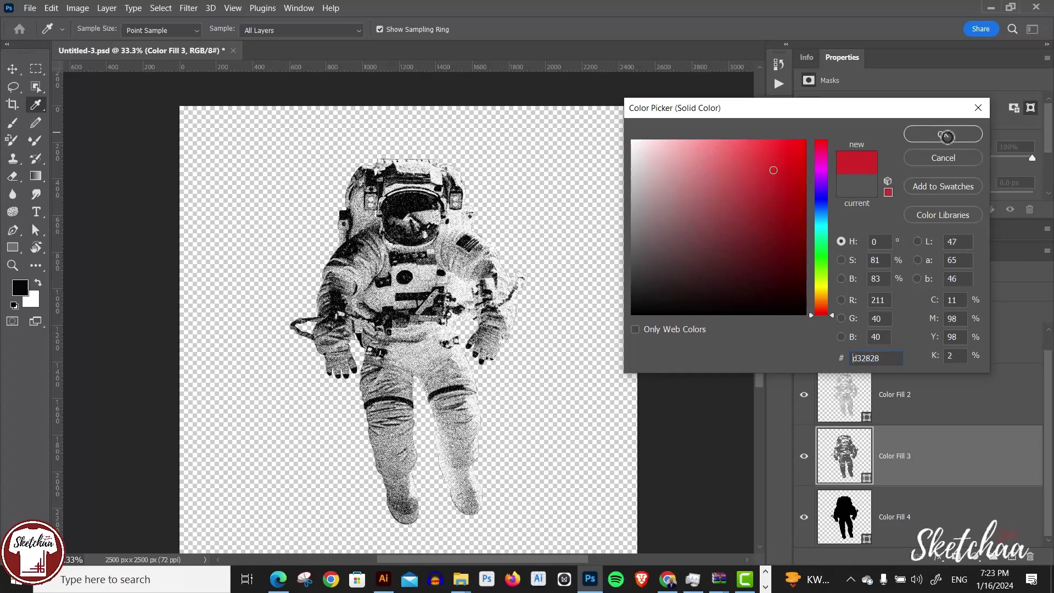
click(944, 135)
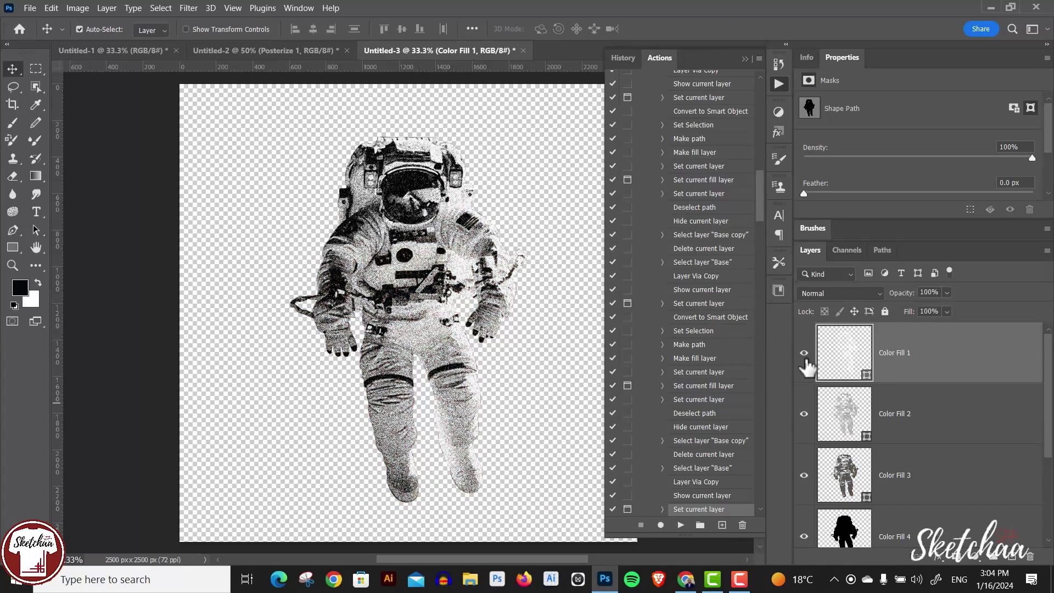
Hide the Color Fill 1, Color Fill 2 and Color Fill 3 layers, leaving only the black Color Fill 4 silhouette shown
click(804, 352)
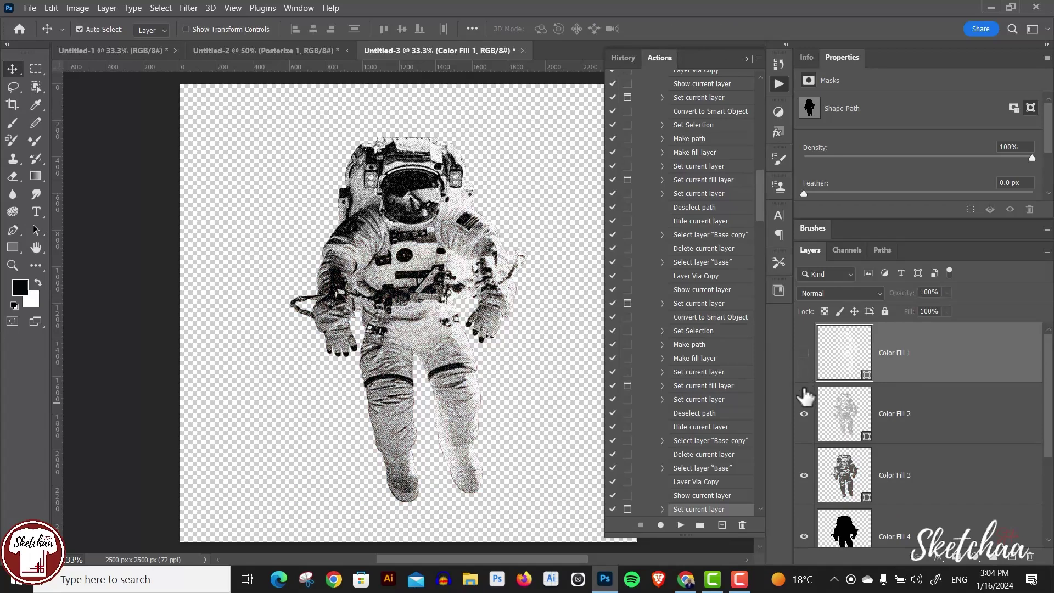
click(805, 414)
click(804, 475)
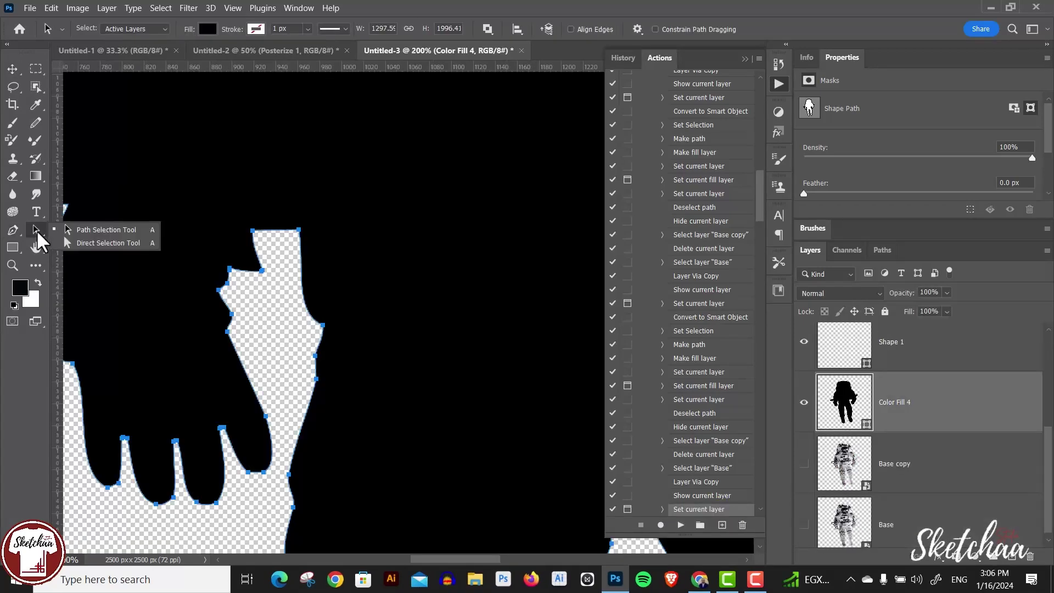
Try moving an anchor point of the Color Fill 4 outline beside the hand with the Direct Selection tool, and undo the move
click(109, 245)
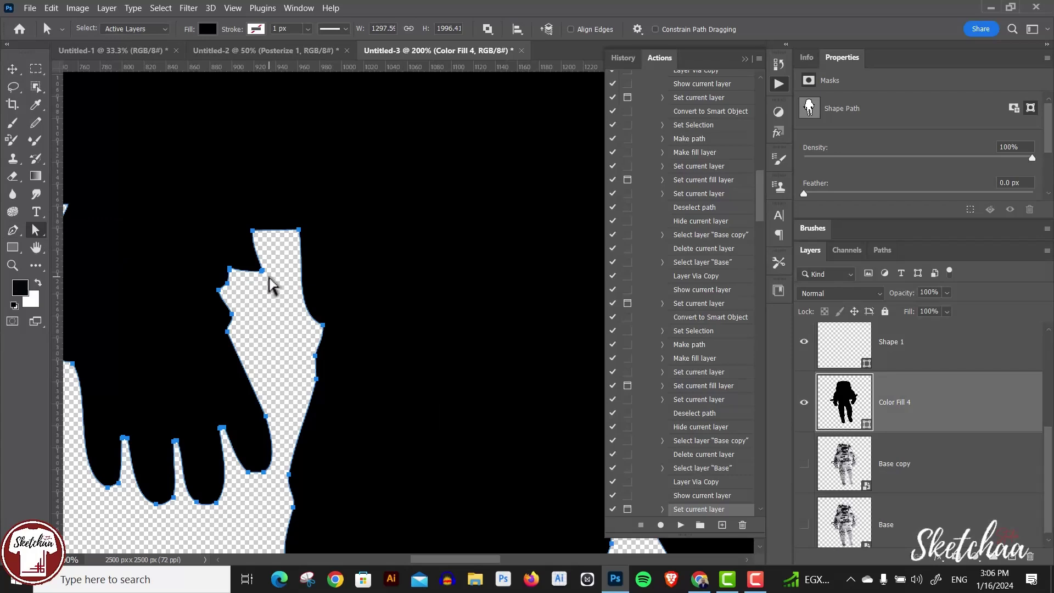
click(262, 271)
drag(262, 271, 263, 305)
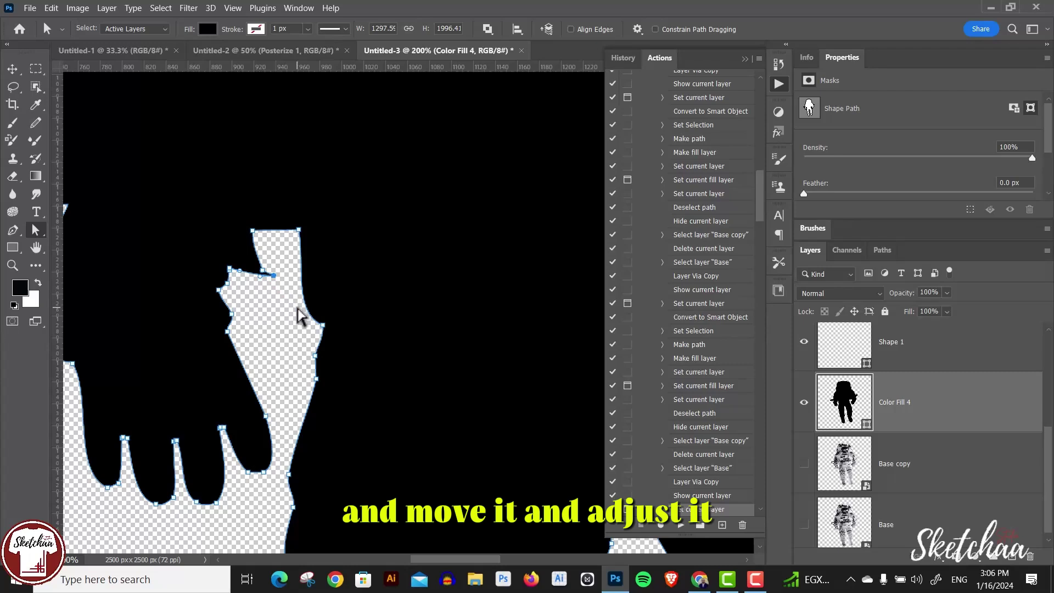
key(ctrl+z)
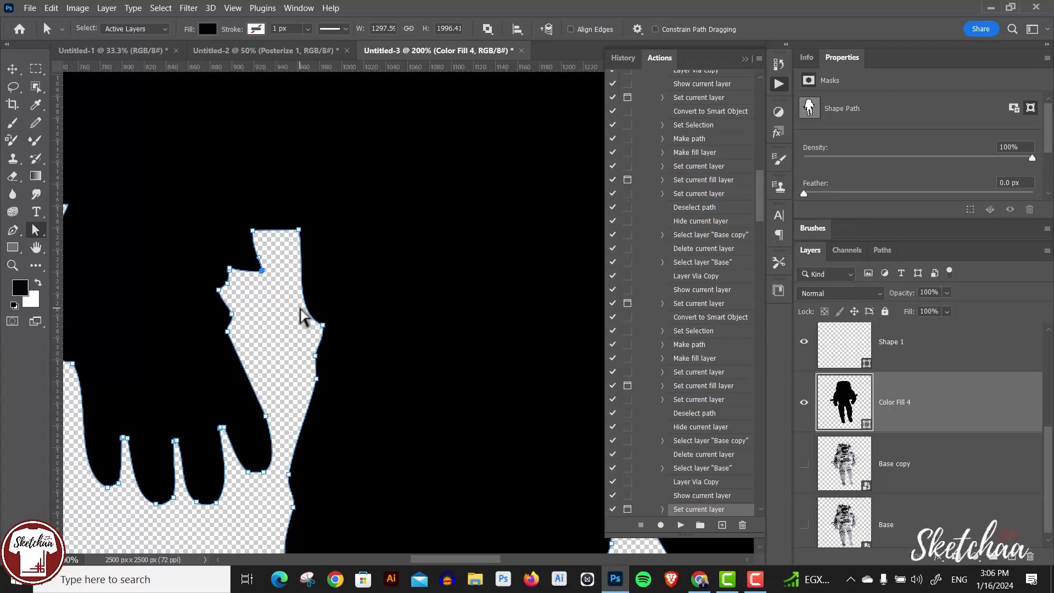
key(ctrl+z)
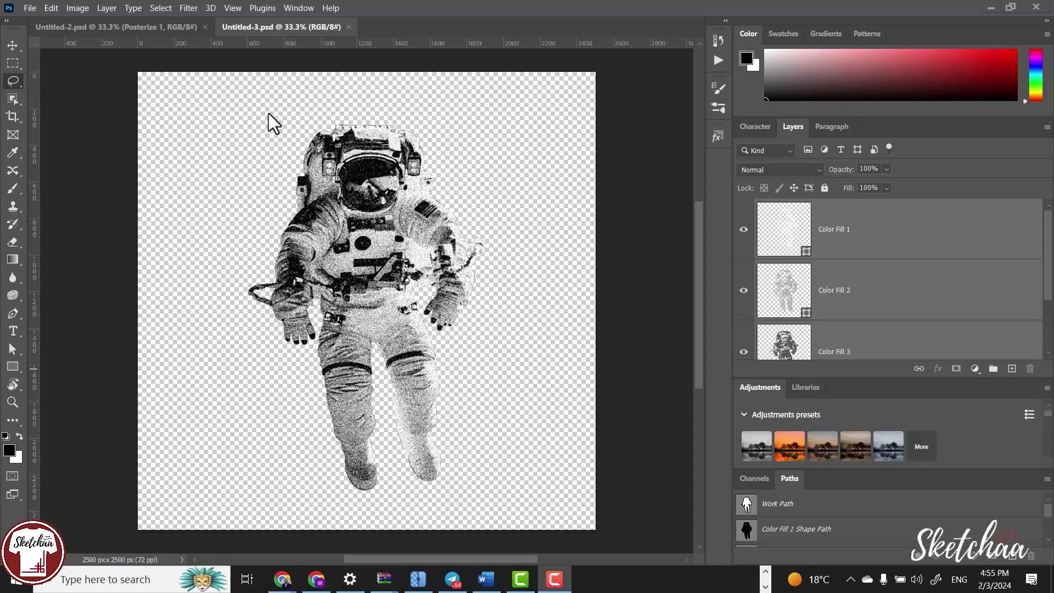
scroll(1015, 254, up, 2)
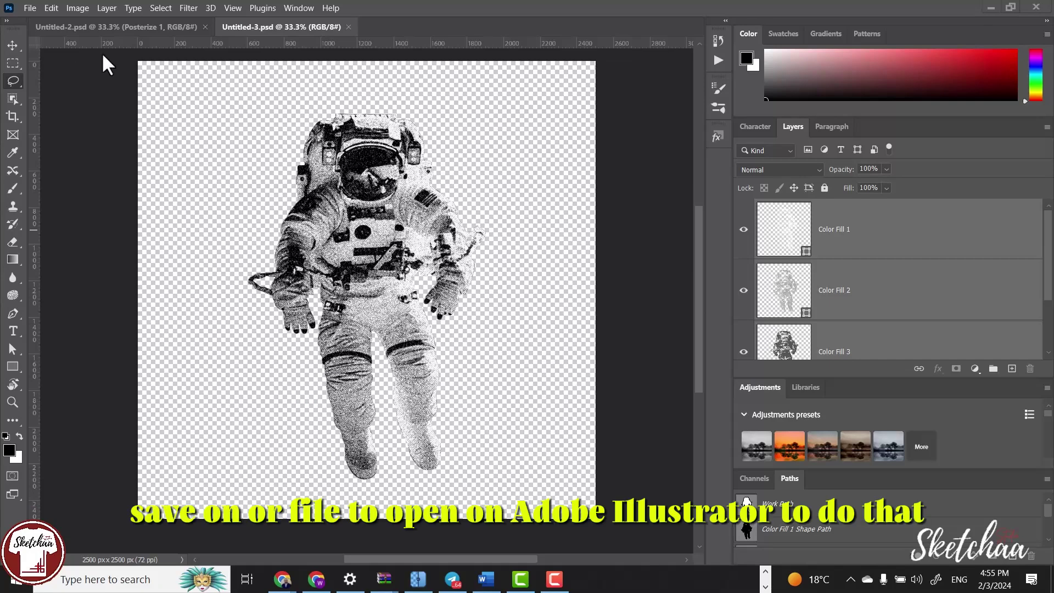
Save a copy of the document in Photoshop EPS format under the name Astronaut
click(32, 5)
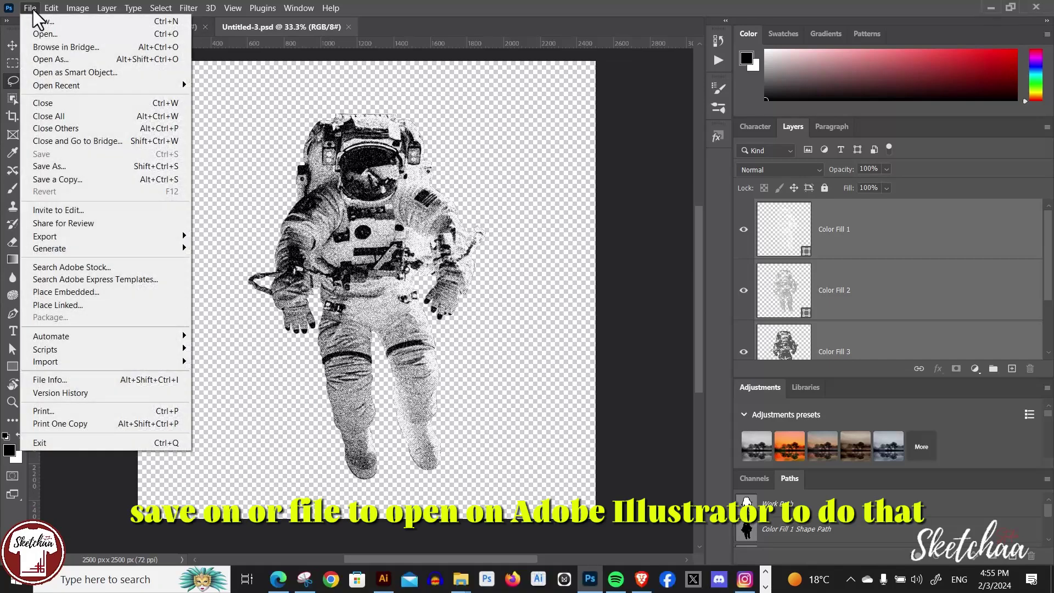
click(86, 179)
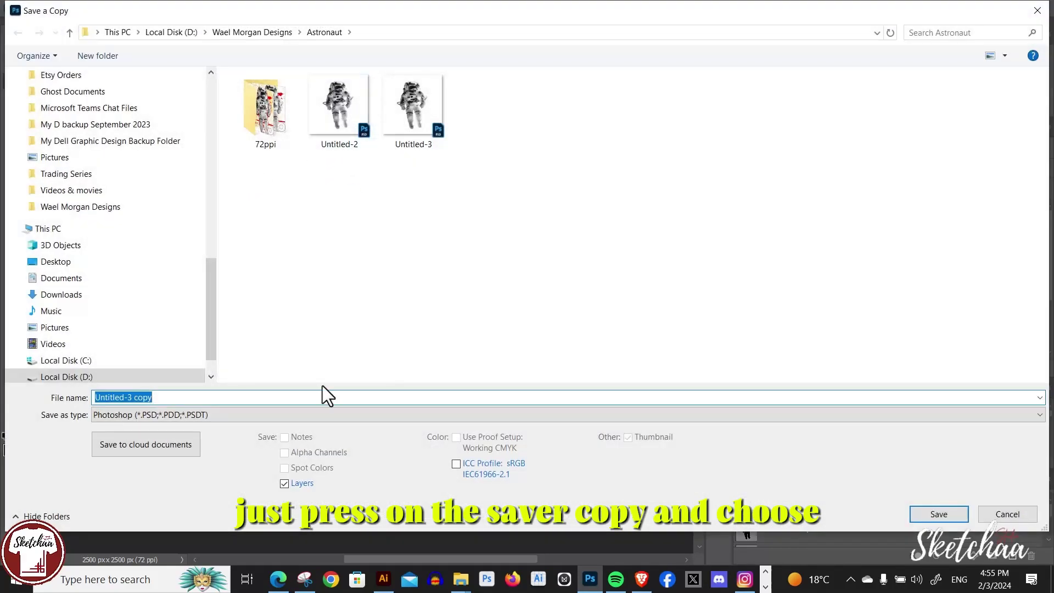
click(252, 417)
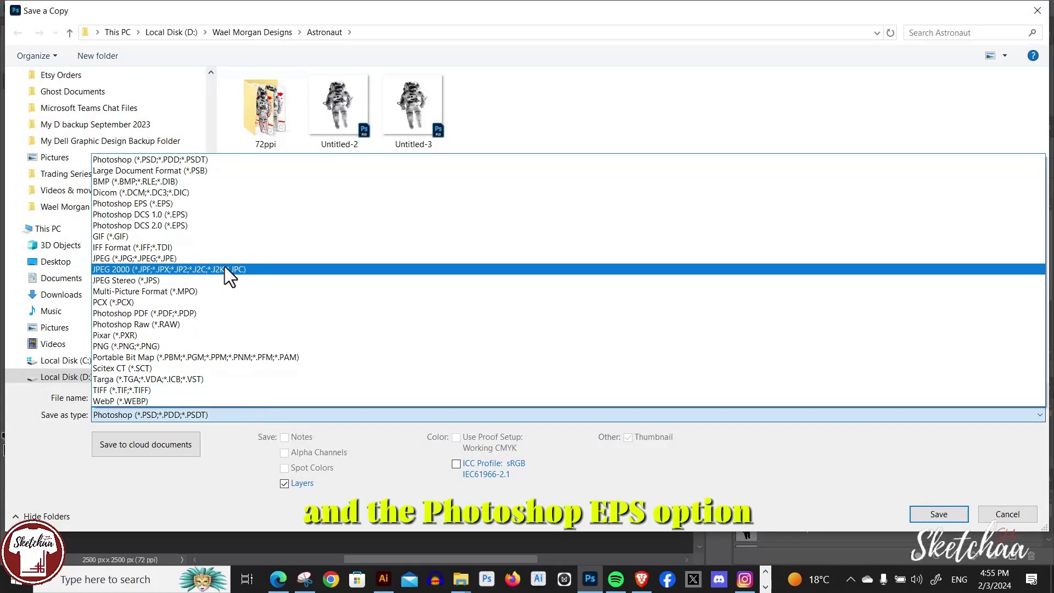
click(204, 204)
click(165, 393)
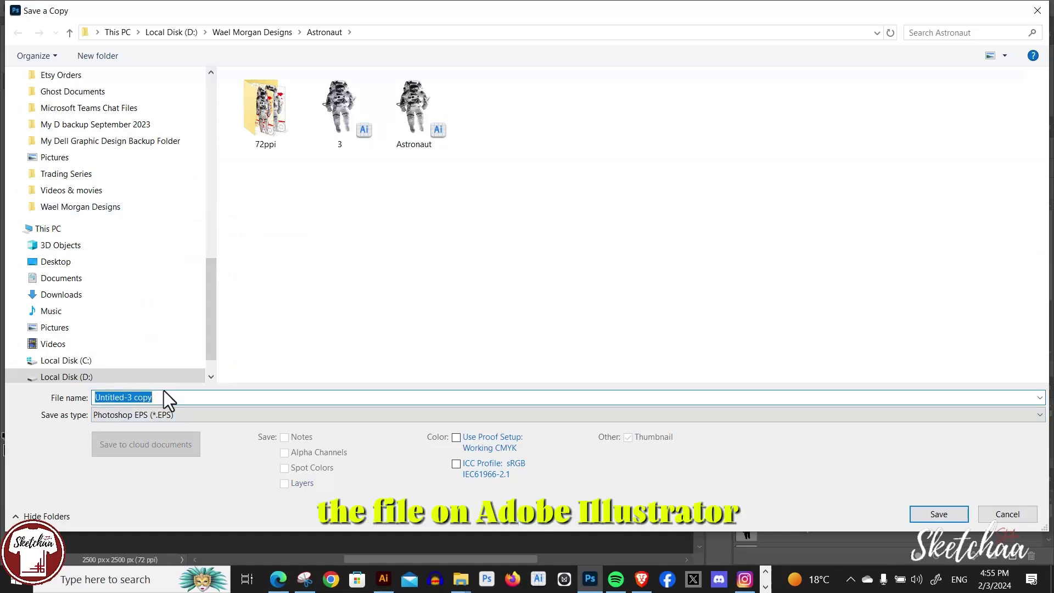
text(AS)
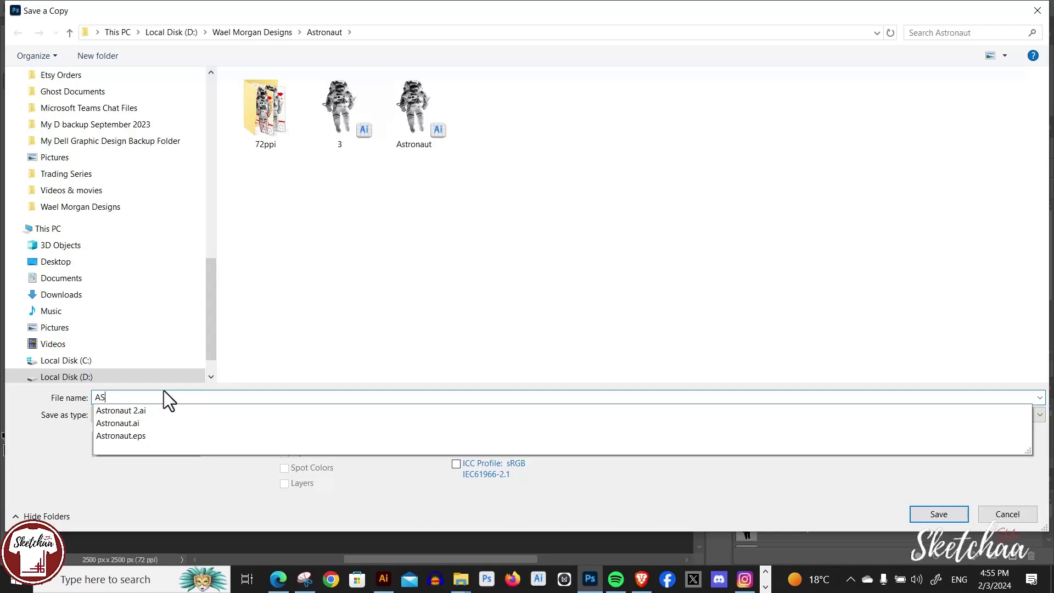
Switch to Illustrator and examine the vector sublayers inside Layer 1's group in Astronaut.eps, hiding and reshowing the second one
click(337, 351)
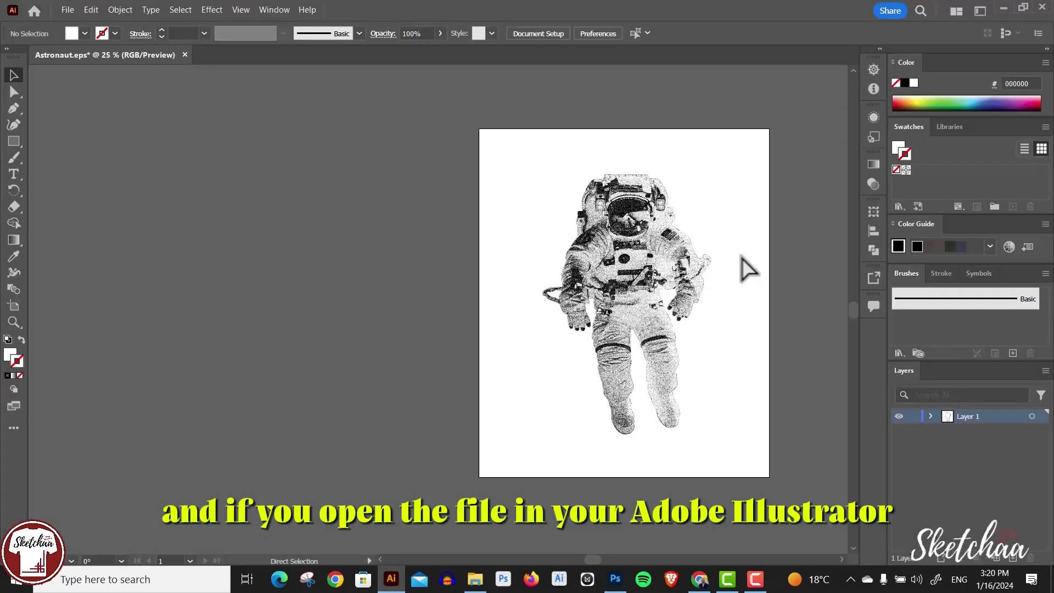
key(ctrl+plus)
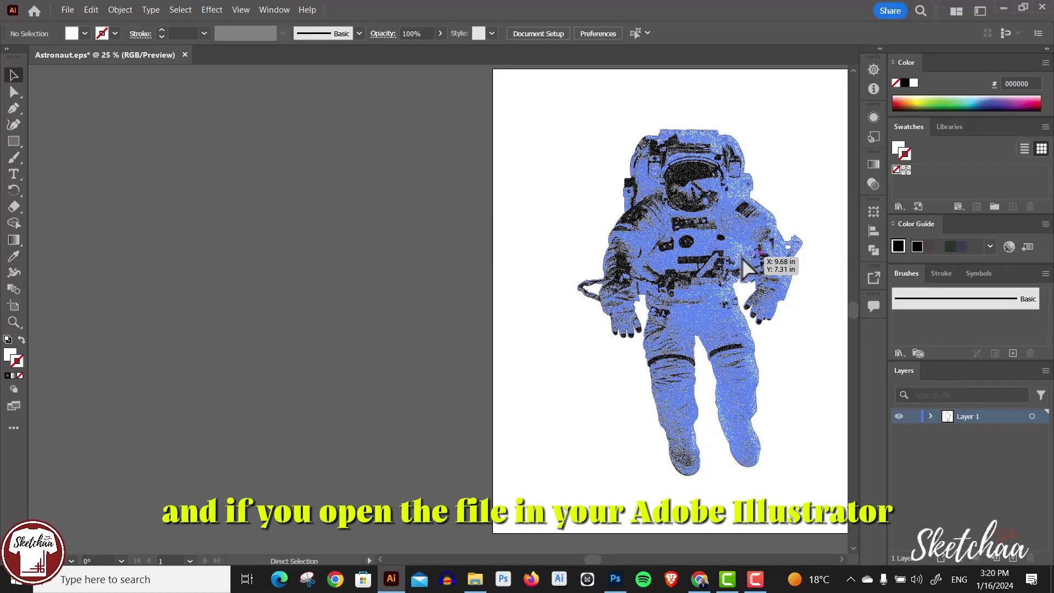
drag(467, 295, 273, 294)
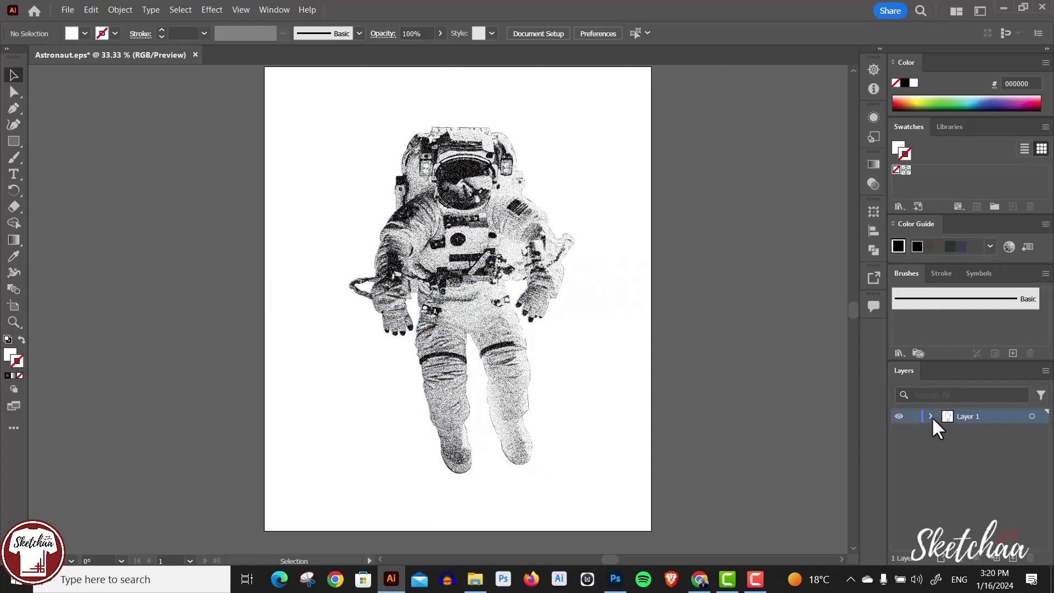
click(930, 416)
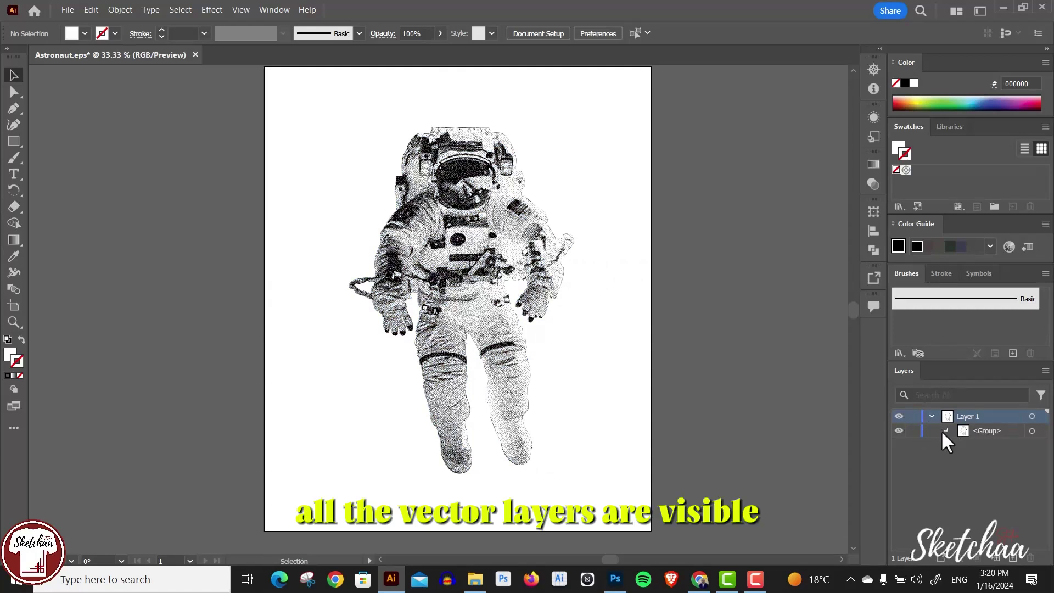
click(943, 430)
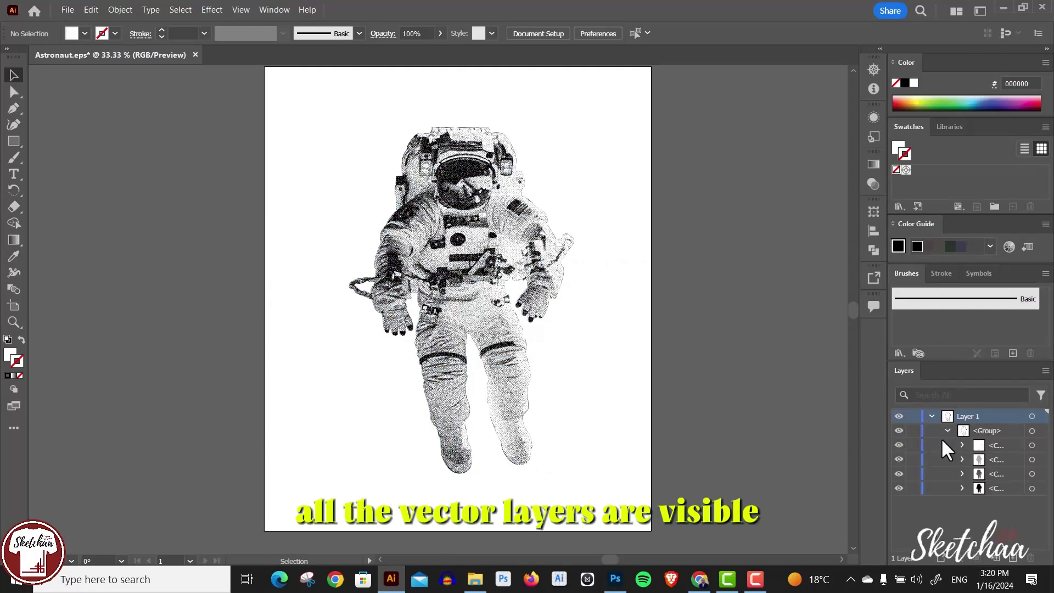
click(898, 459)
click(898, 461)
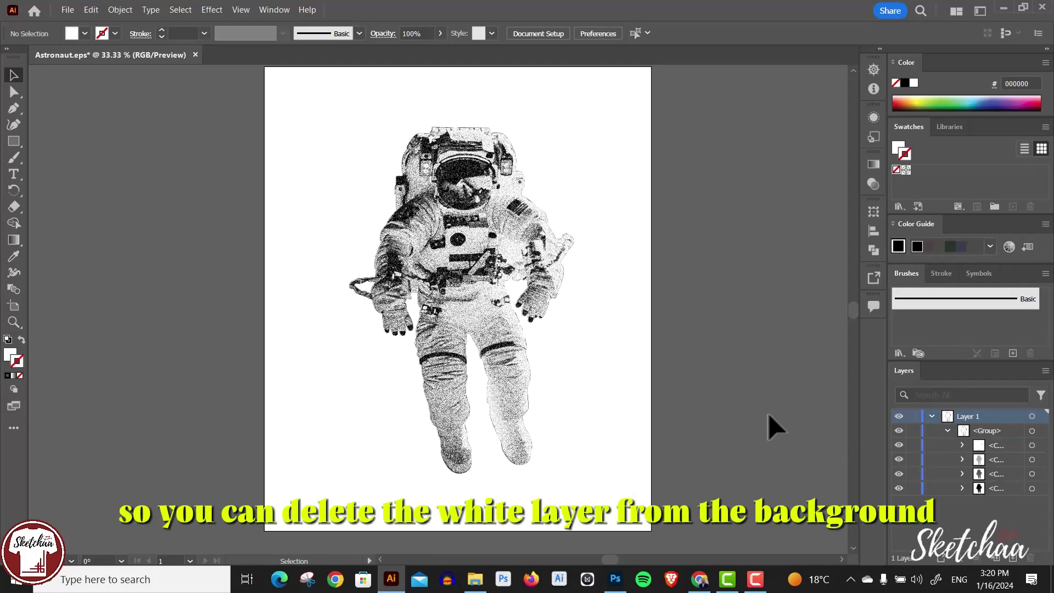
Create a new layer and place it beneath Layer 1 in the layer order
click(932, 417)
click(1014, 557)
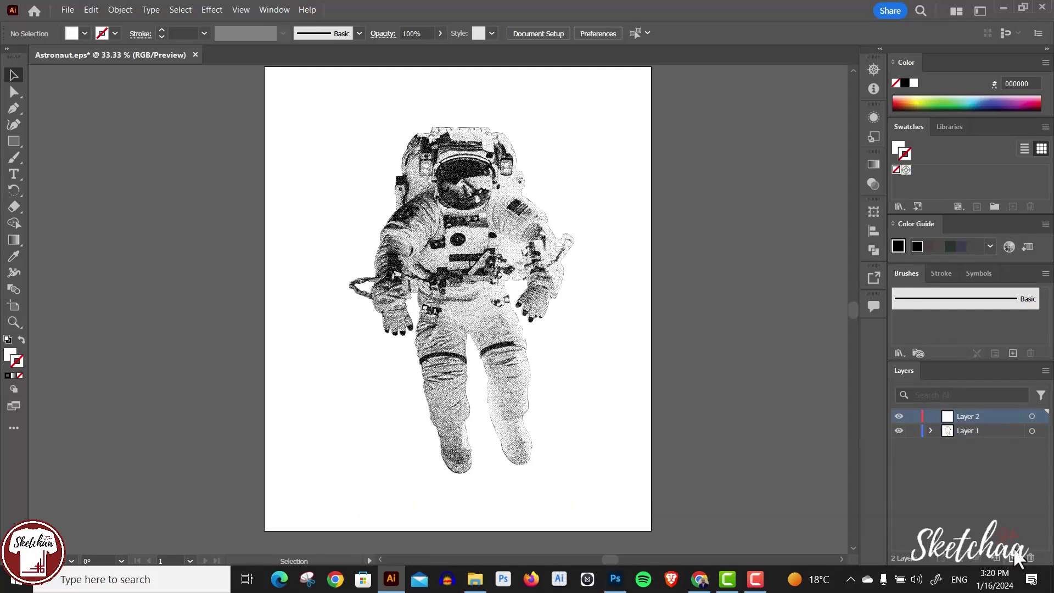
drag(985, 412, 985, 437)
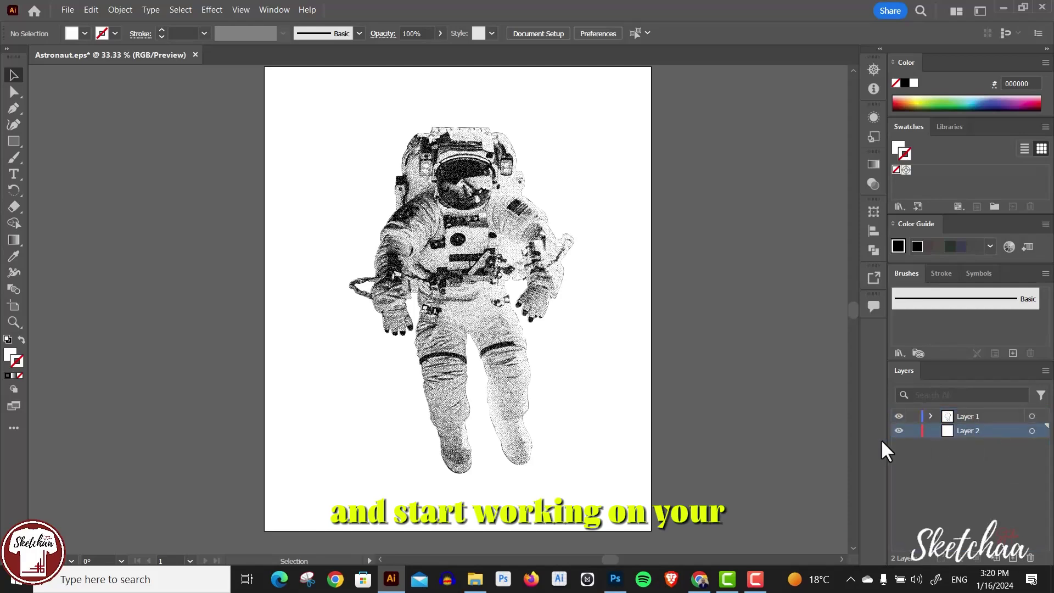
Draw a rectangle covering the whole artboard on Layer 2 and fill it with black 000000
click(12, 143)
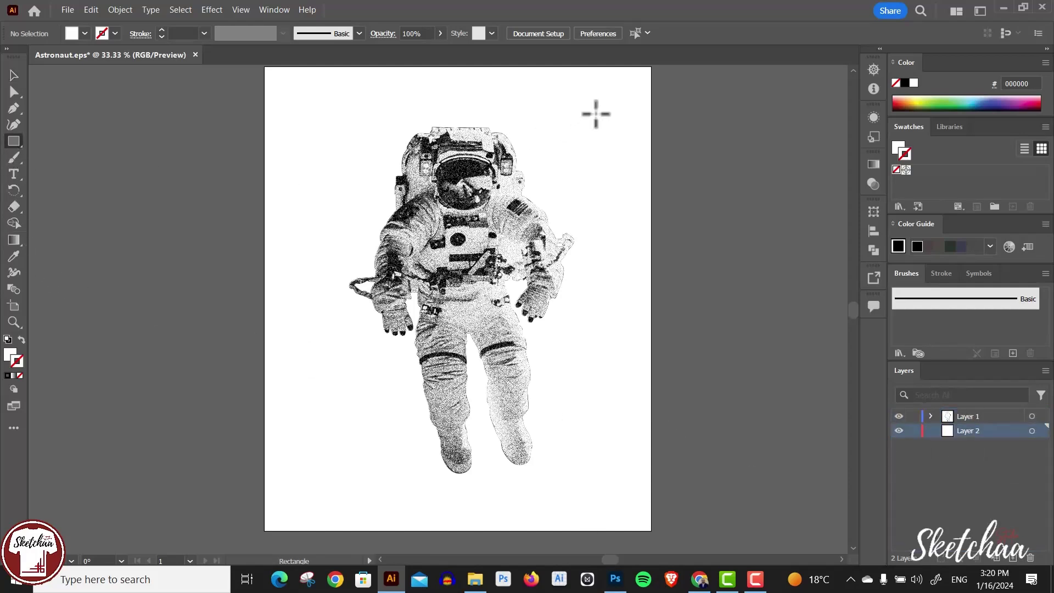
mouse_move(651, 67)
mouse_down()
mouse_move(328, 278)
mouse_move(306, 432)
mouse_move(261, 497)
mouse_move(264, 531)
mouse_up()
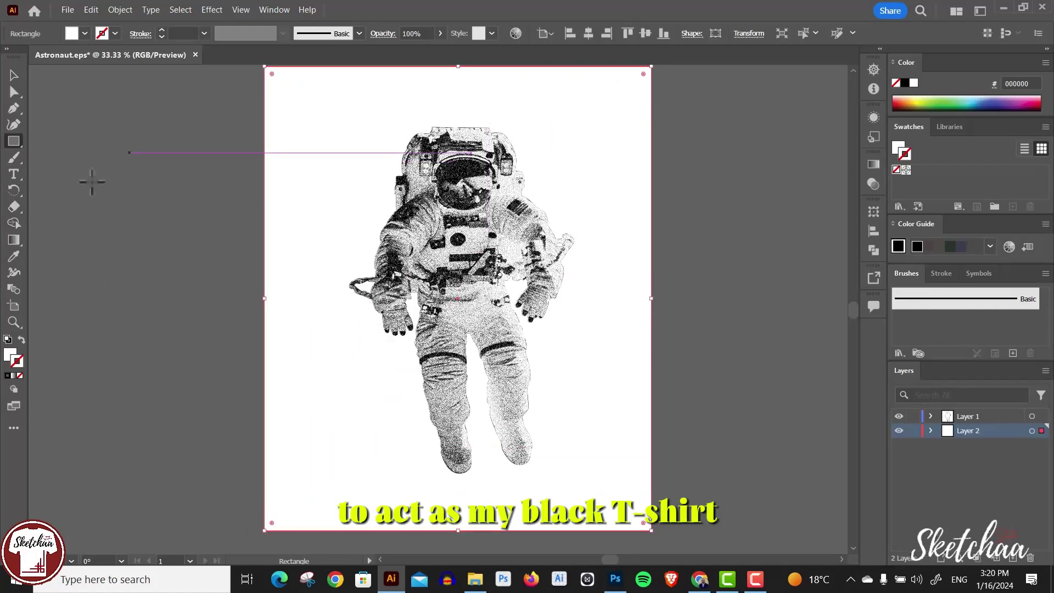
double_click(11, 355)
drag(407, 230, 313, 384)
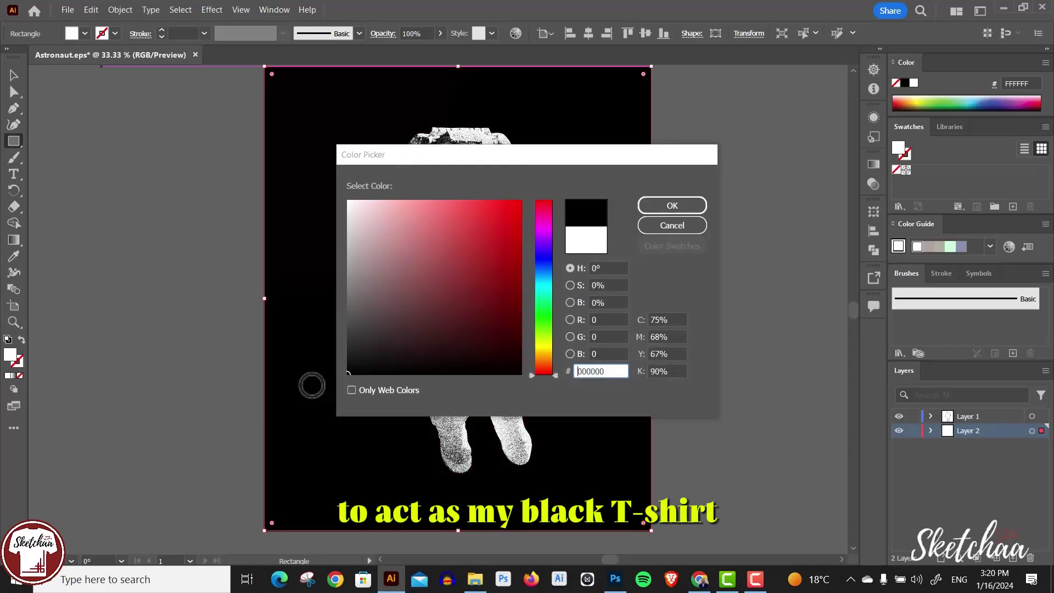
click(684, 203)
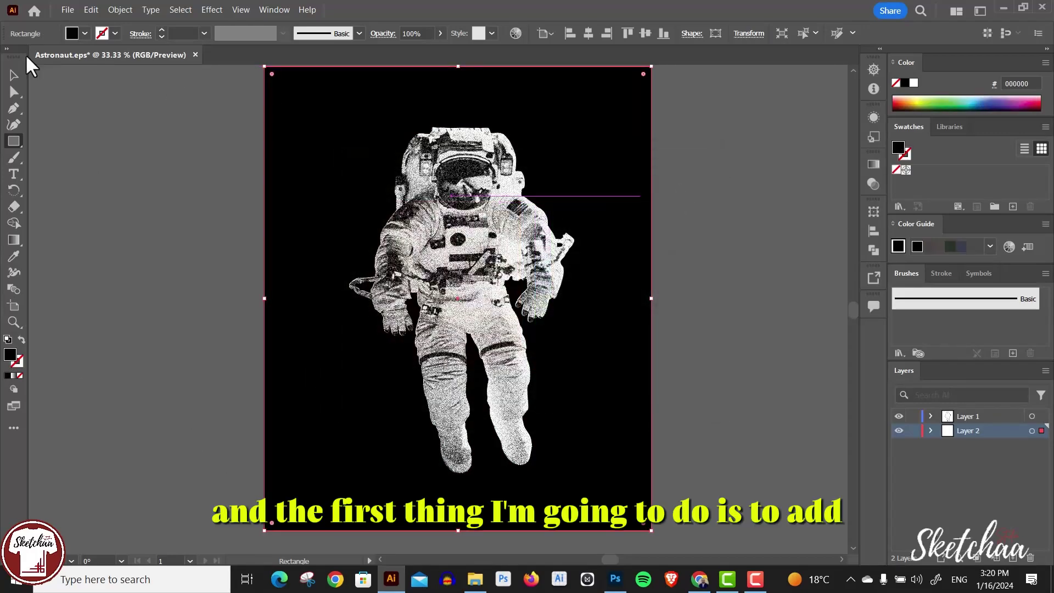
click(14, 75)
click(68, 116)
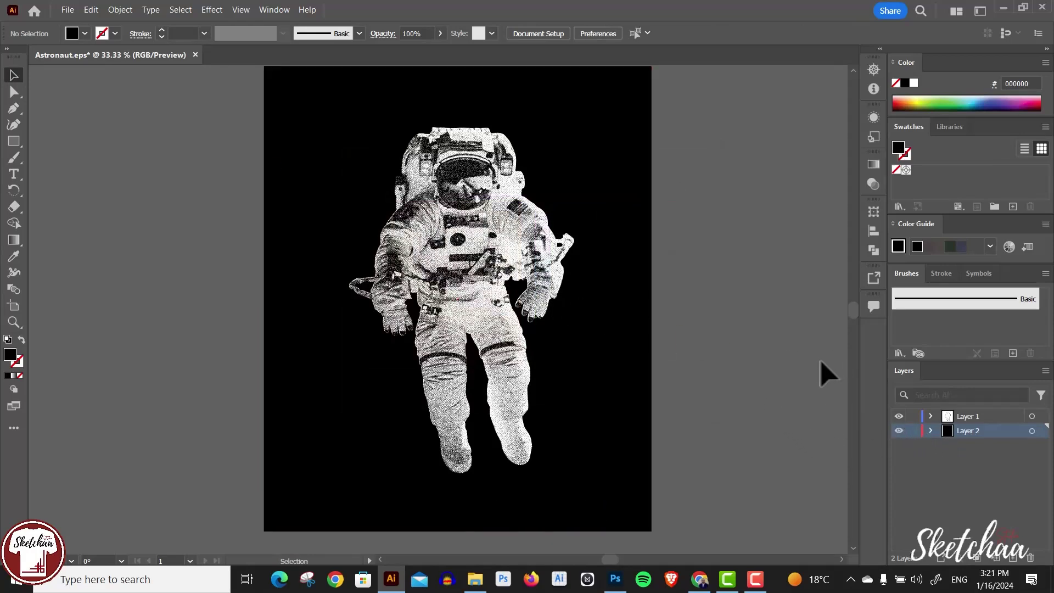
Select the lowest clip group in Layer 1 and thicken the white stroke around the astronaut to at least 4 pt
click(930, 417)
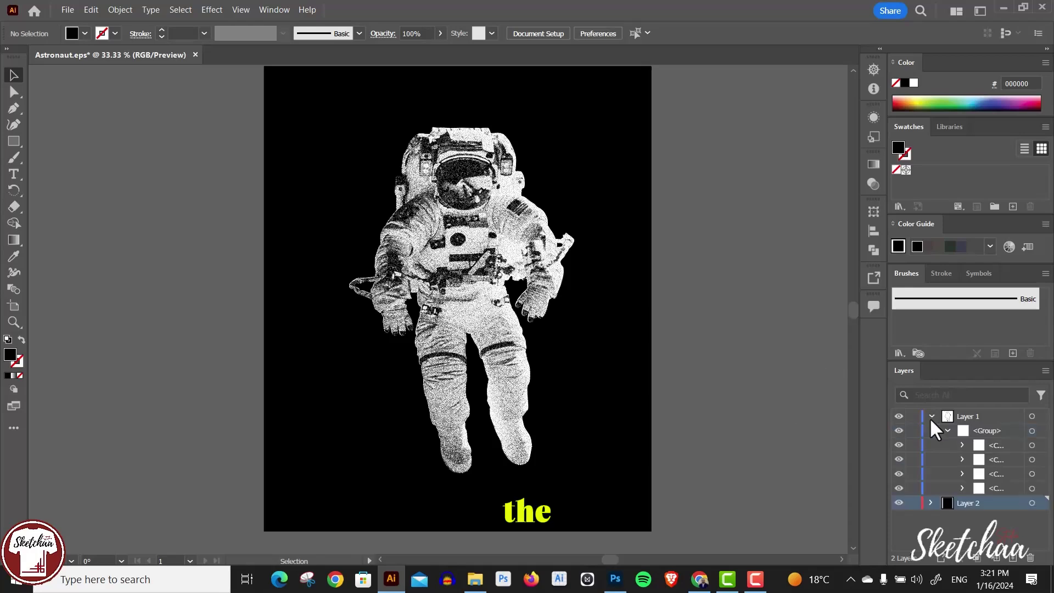
click(1016, 487)
click(1032, 488)
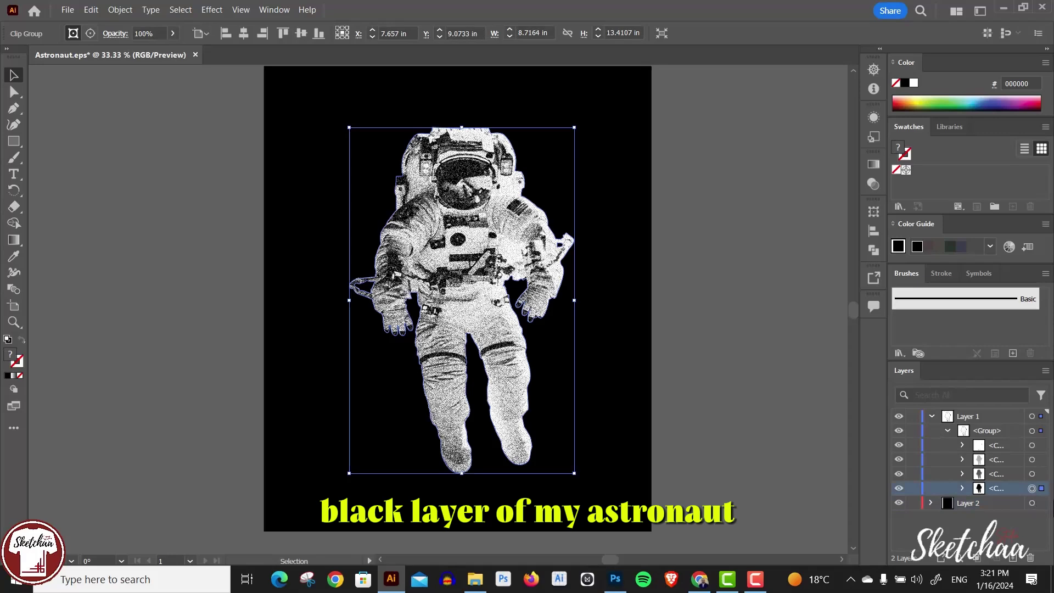
click(274, 10)
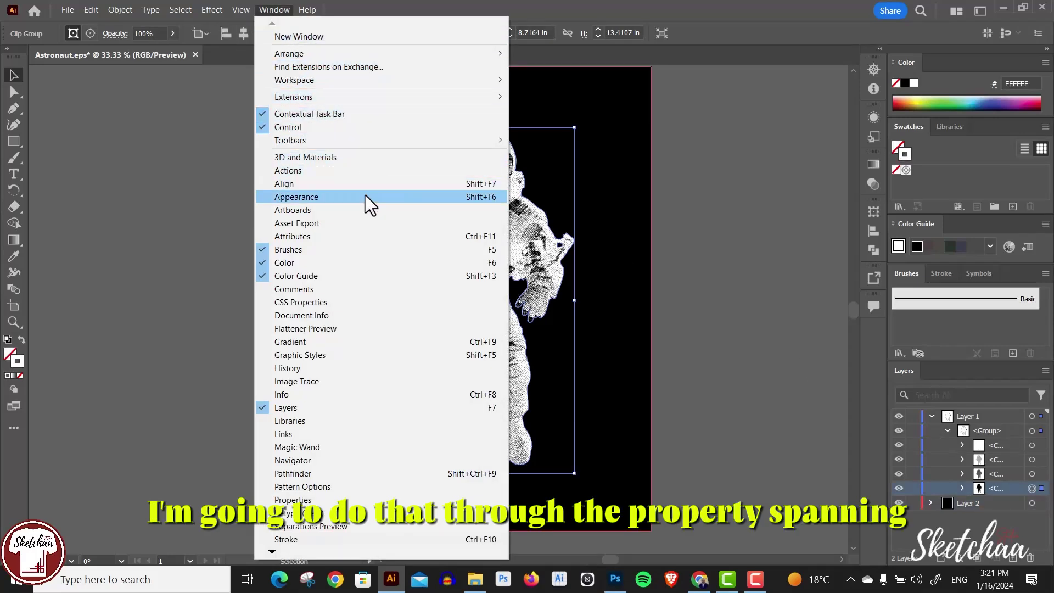
click(394, 498)
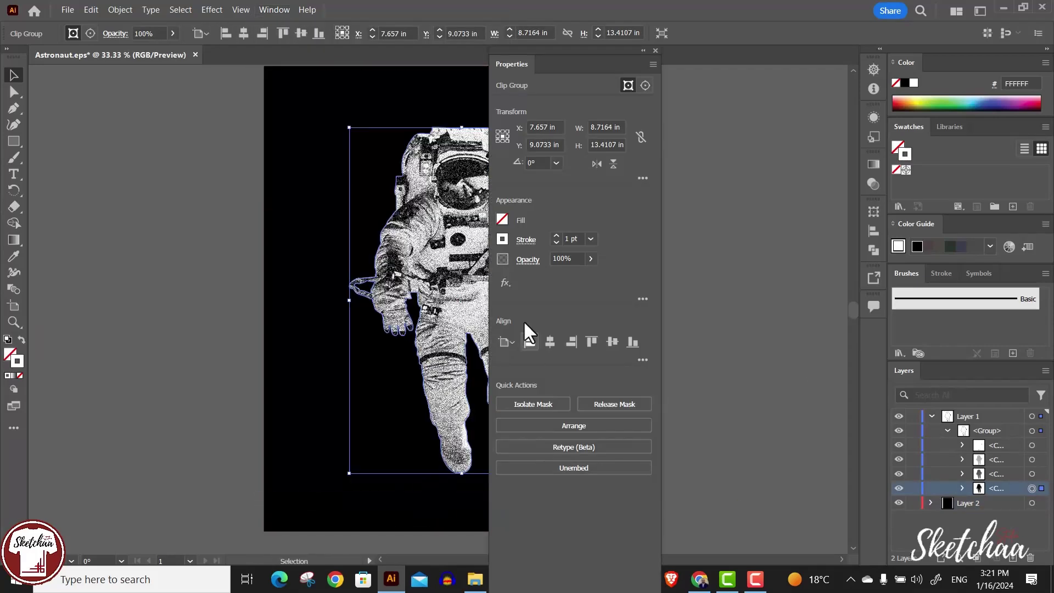
drag(567, 50, 833, 36)
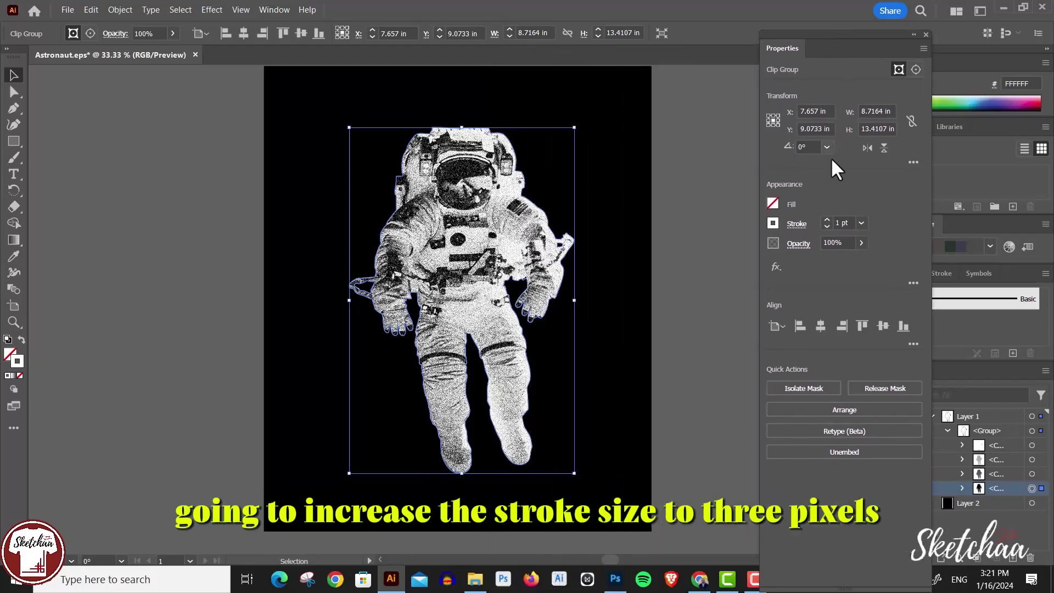
click(827, 220)
click(827, 220)
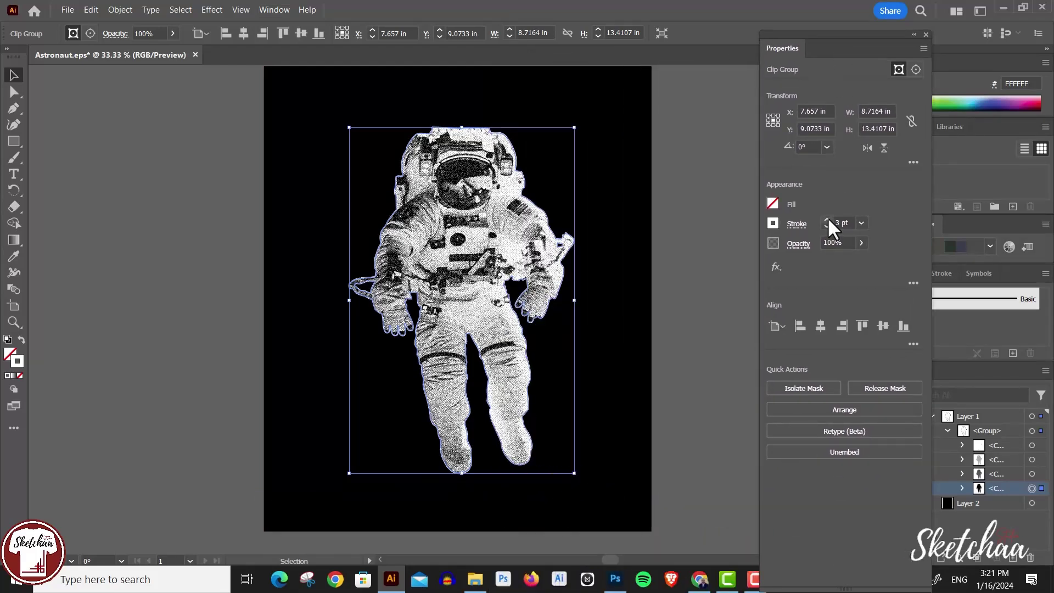
click(826, 220)
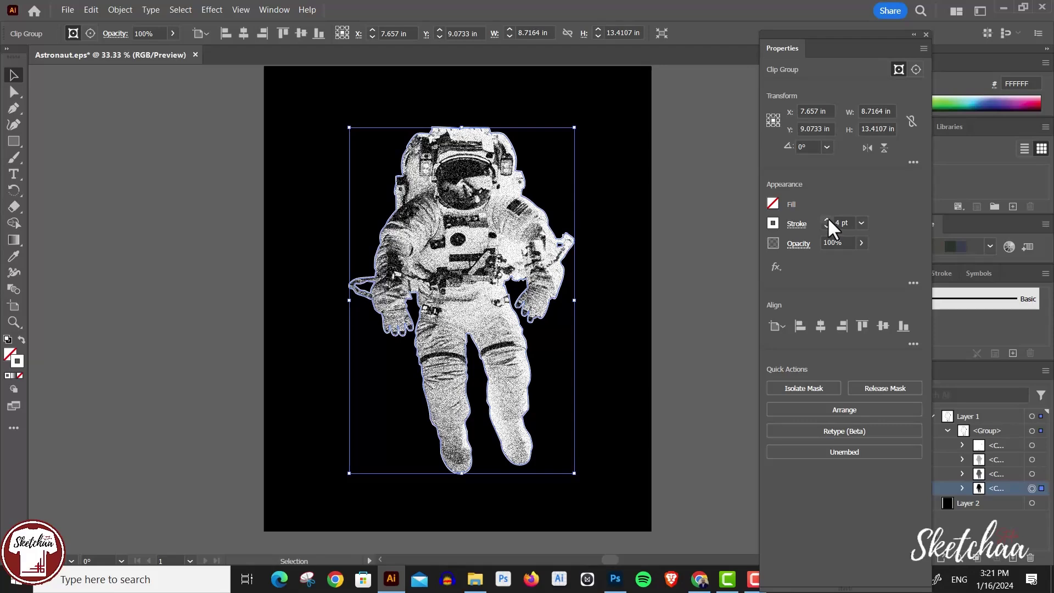
click(828, 219)
click(691, 207)
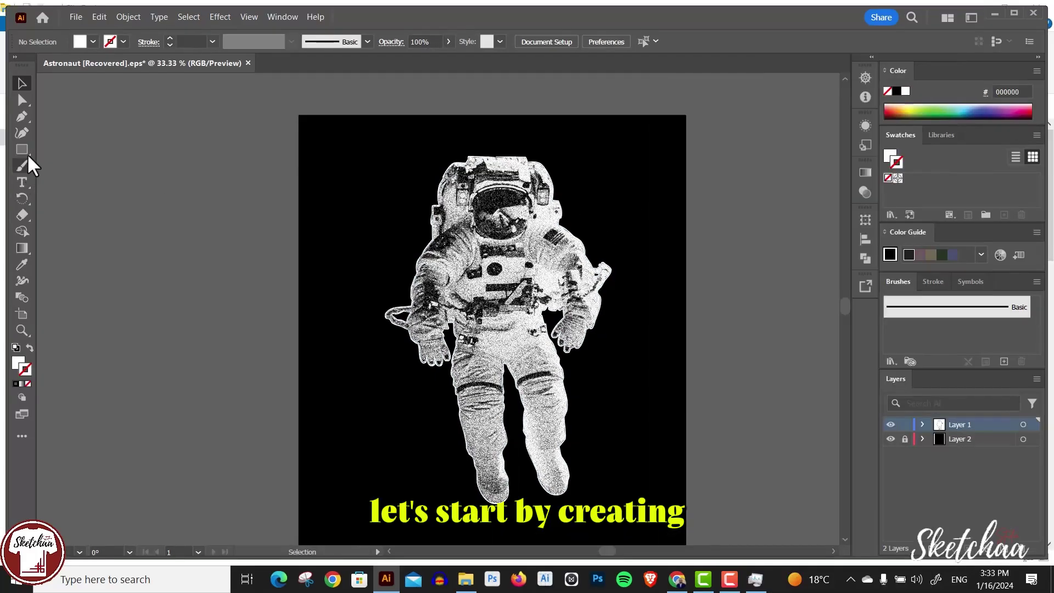
Draw a small circle beside the astronaut's helmet with the Ellipse tool, with no fill and a 4 pt white stroke
drag(28, 149, 55, 165)
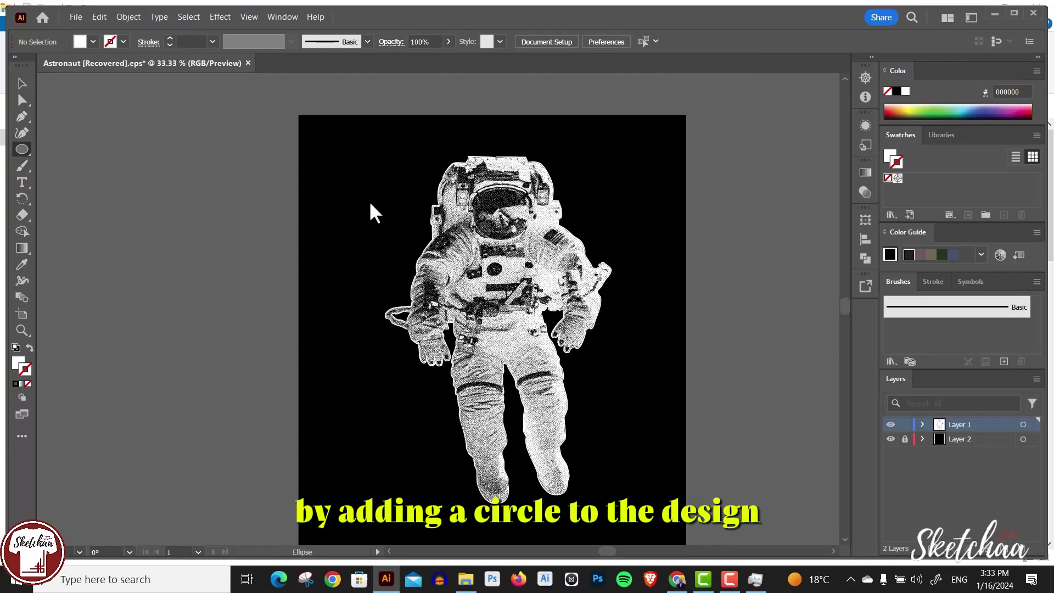
drag(371, 204, 400, 225)
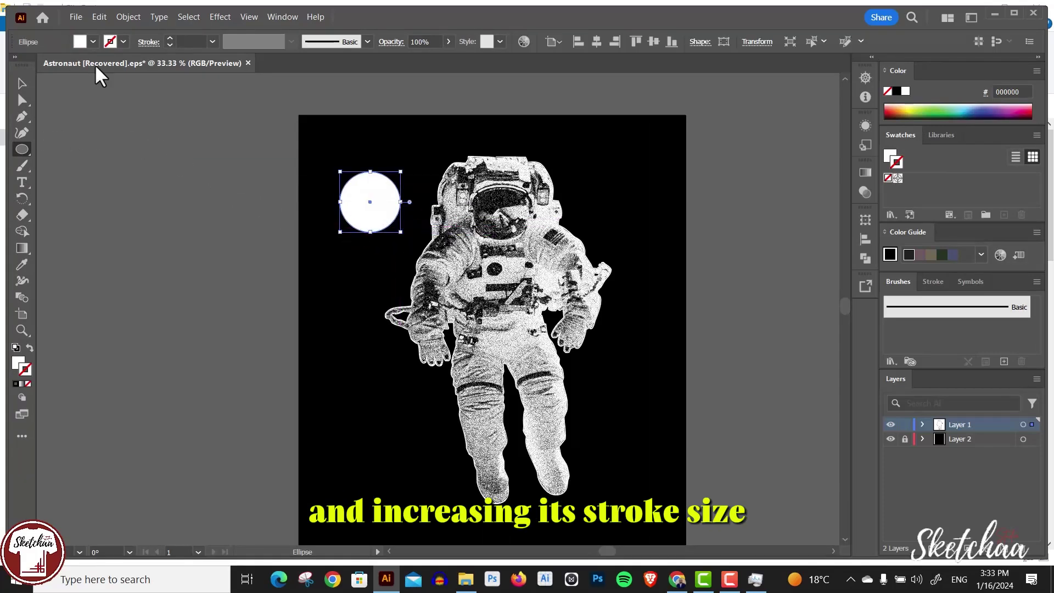
click(29, 346)
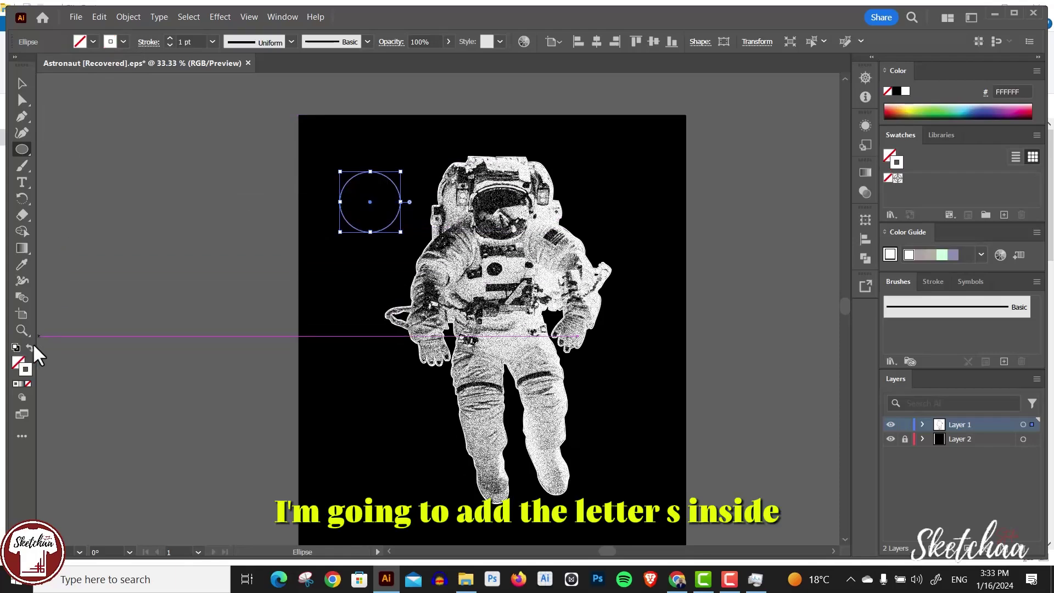
click(170, 38)
click(169, 38)
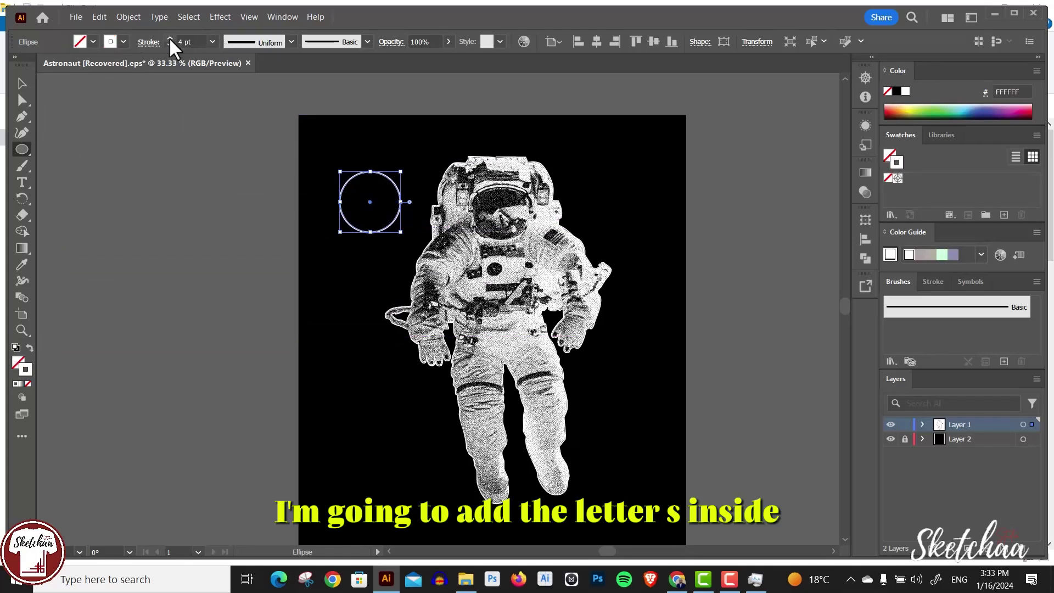
click(22, 84)
click(137, 113)
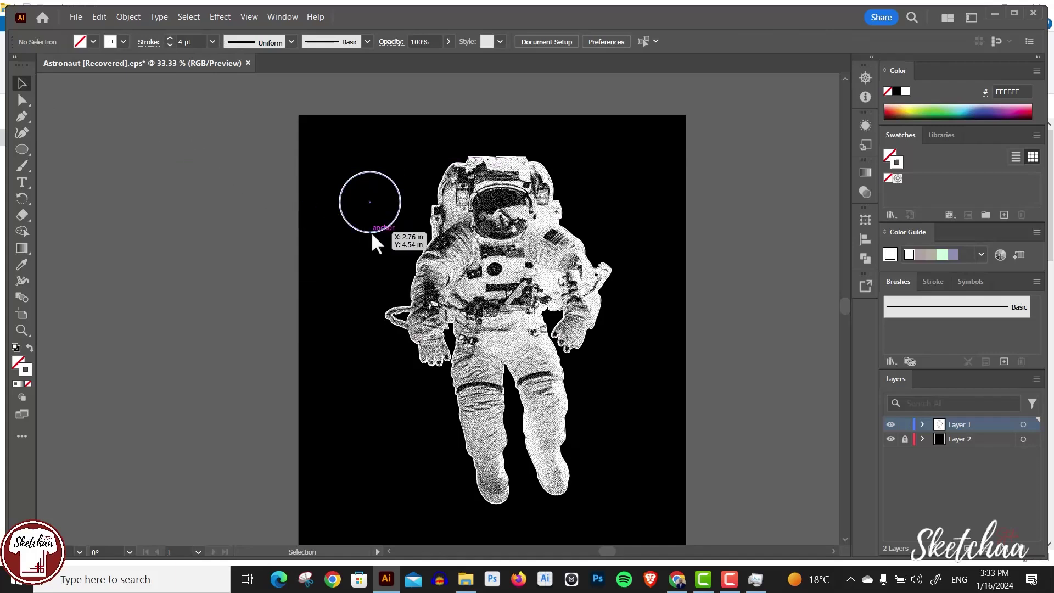
Move the circle slightly down and place a white letter S in Myriad Pro Regular inside it
drag(370, 232, 369, 259)
click(341, 254)
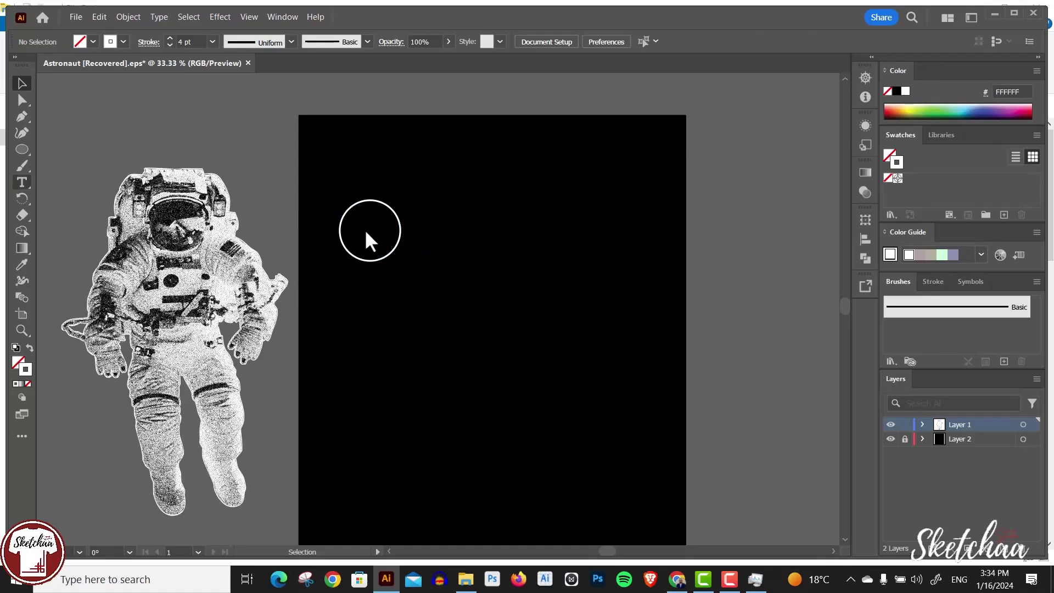
key(BackSpace)
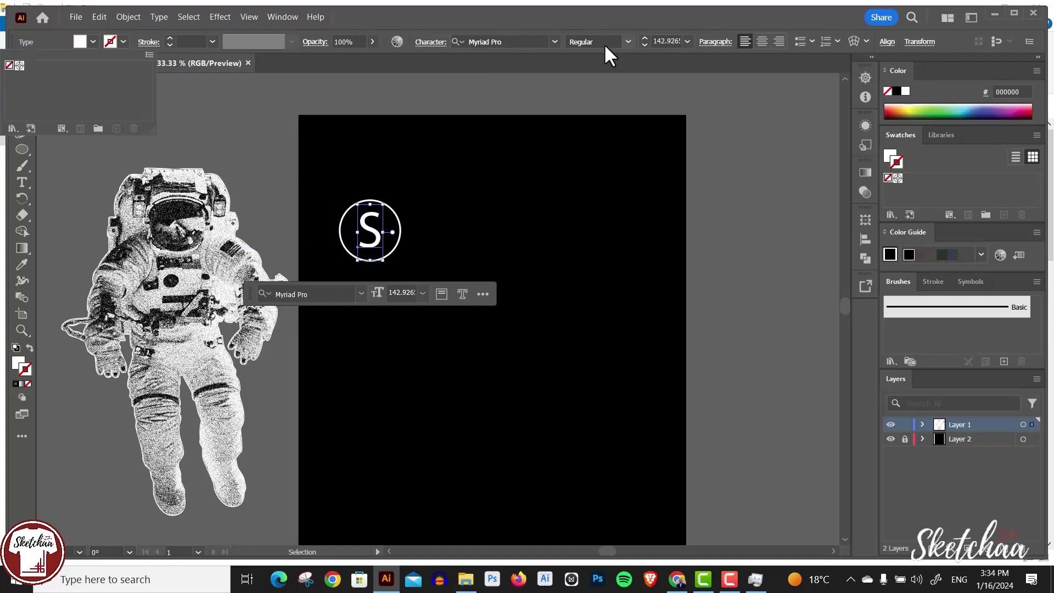
click(529, 104)
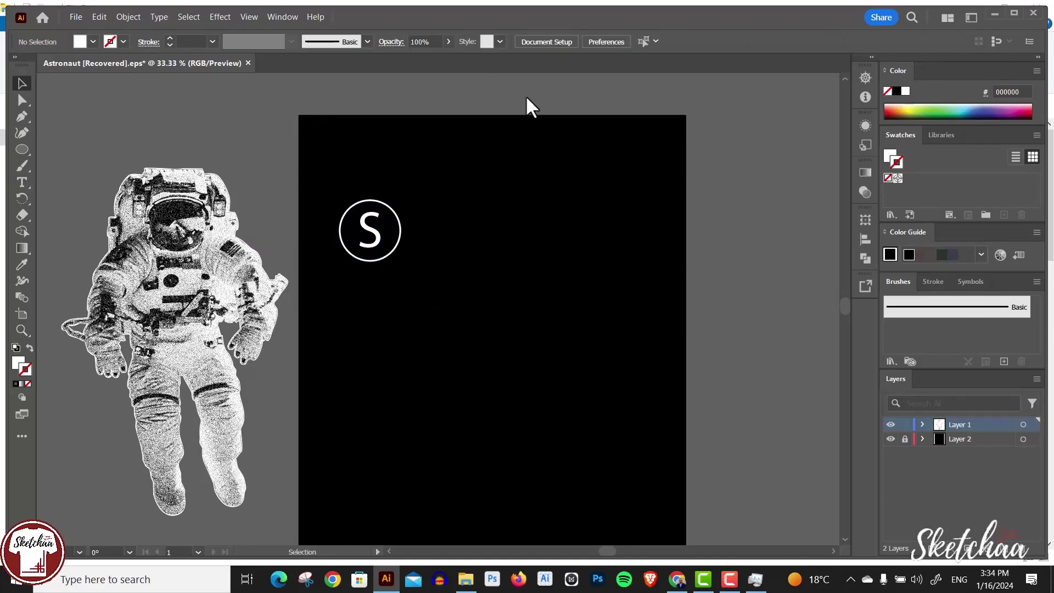
Move the astronaut onto the centre of the artboard beside the circled S, and move it off the artboard again
drag(151, 295, 476, 301)
click(759, 298)
scroll(736, 310, down, 2)
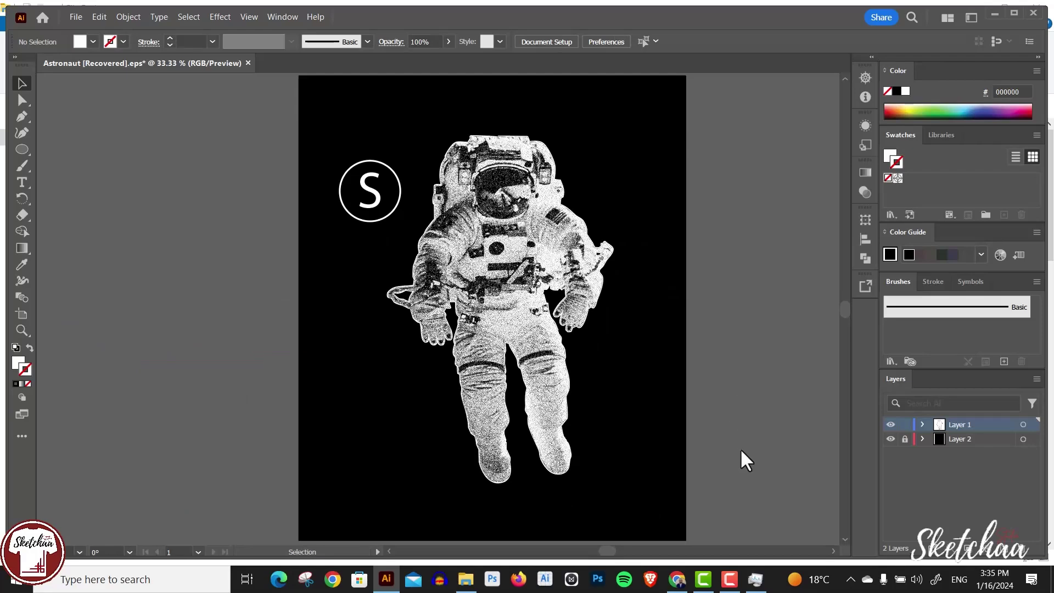
drag(466, 240, 120, 243)
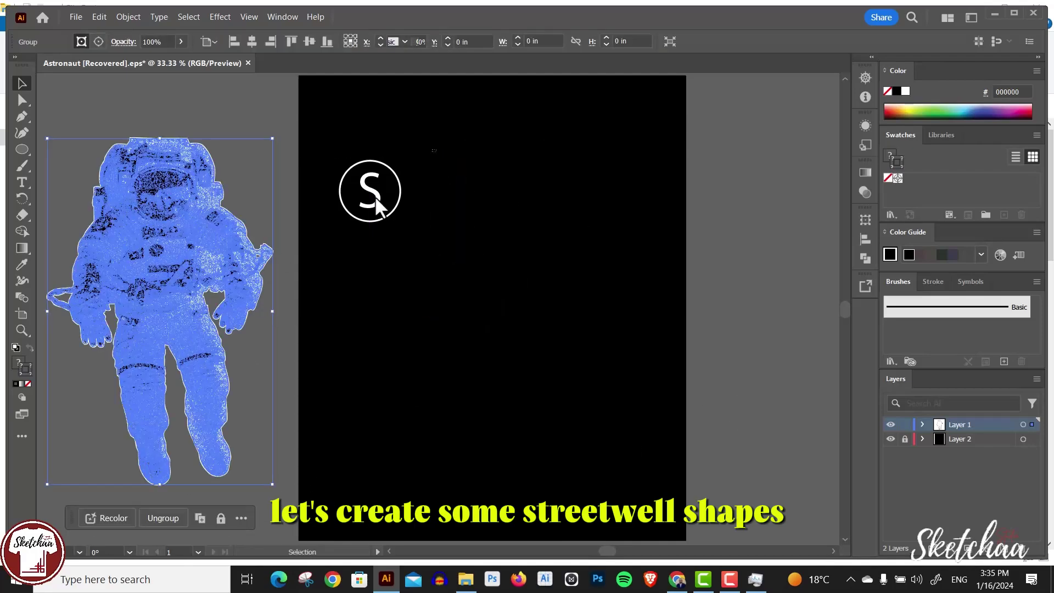
Draw a thin white horizontal rectangle with no stroke on the empty part of the black artboard
click(385, 214)
click(346, 205)
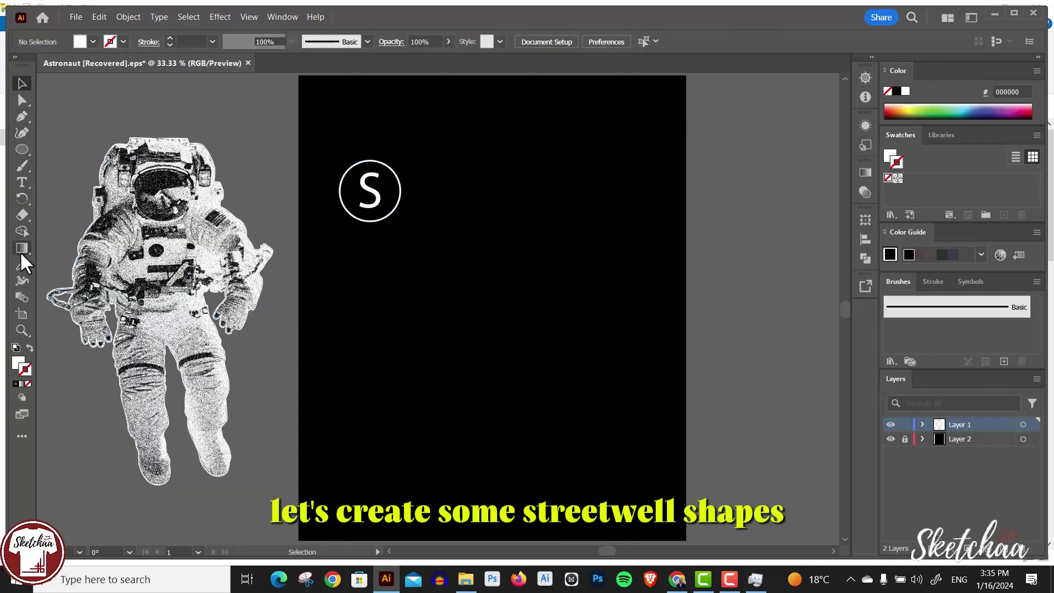
drag(22, 149, 49, 150)
drag(590, 248, 473, 263)
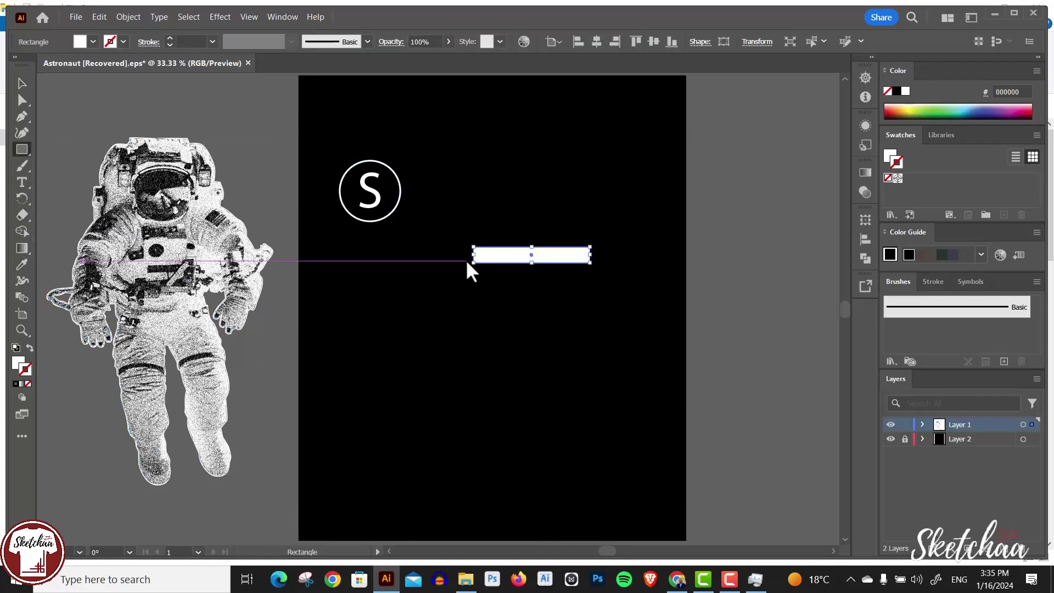
Rotate the white rectangle diagonally and duplicate it into an evenly spaced row of nine stripes
key(v)
drag(607, 248, 624, 280)
key(ctrl+d)
key(ctrl+d)
key(ctrl+d)
key(ctrl+d)
key(ctrl+d)
key(ctrl+d)
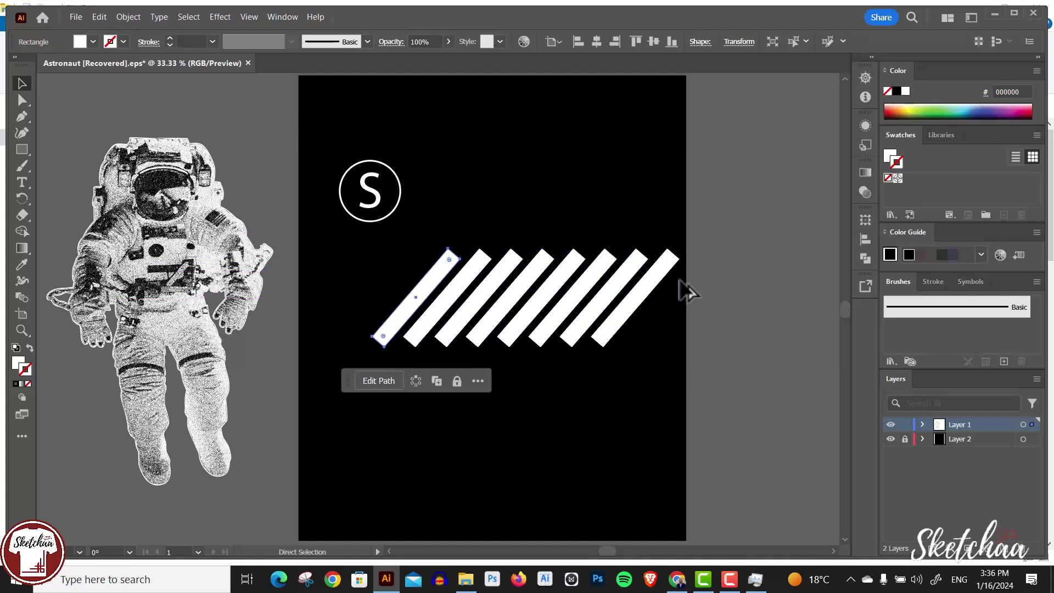
key(ctrl+d)
click(680, 280)
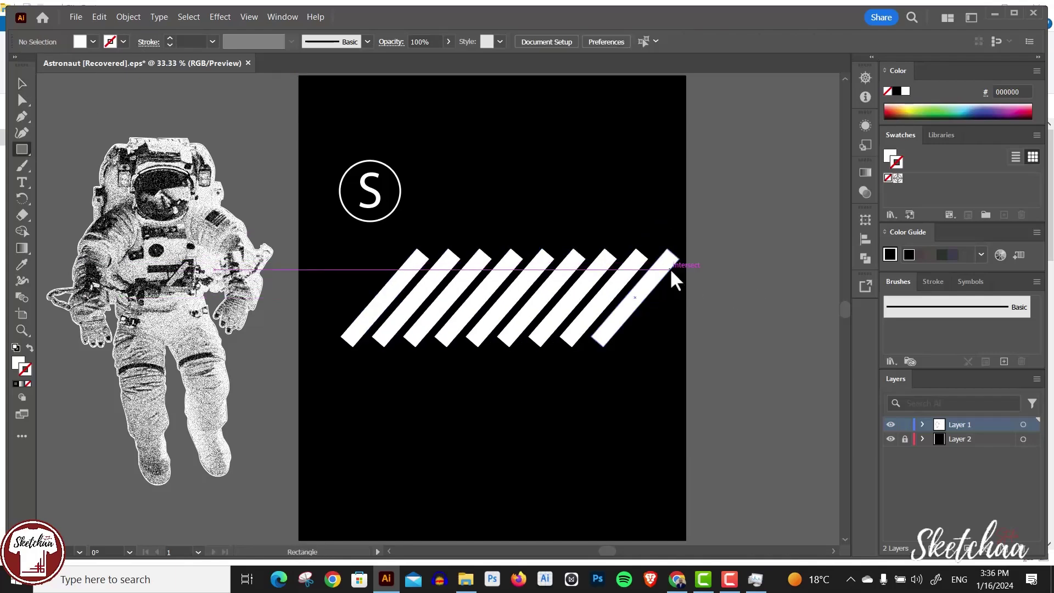
Draw an unfilled rectangle with a 1 pt white stroke over the stripes and shrink it to fit within their ends
drag(434, 315, 376, 370)
click(29, 347)
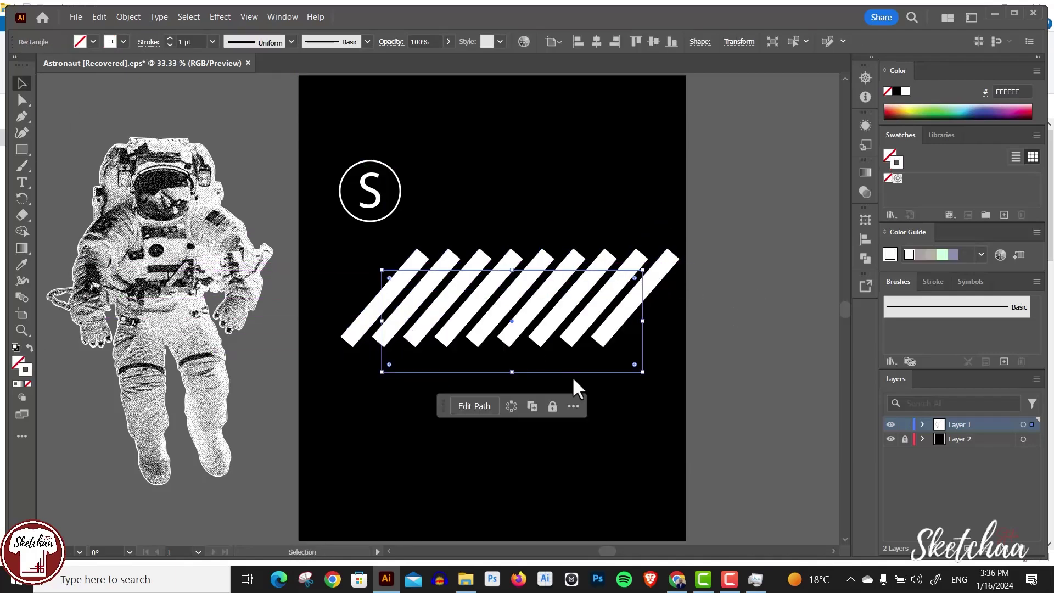
drag(571, 372, 548, 336)
drag(490, 234, 490, 258)
drag(360, 297, 397, 297)
Clip the diagonal stripes to the rectangle with a clipping mask
drag(661, 212, 609, 254)
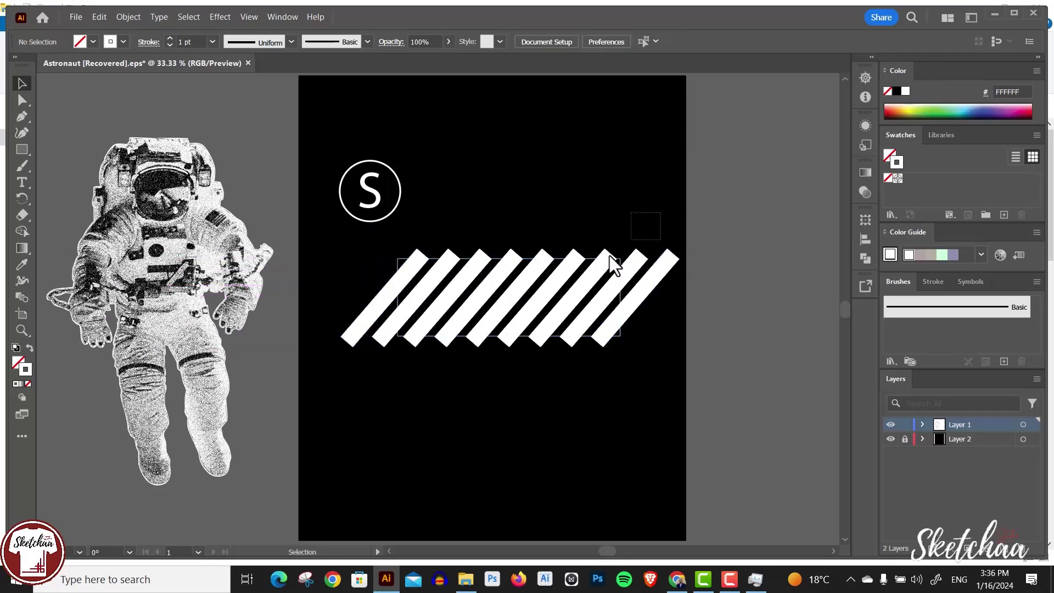
drag(333, 293, 536, 338)
right_click(535, 337)
click(631, 438)
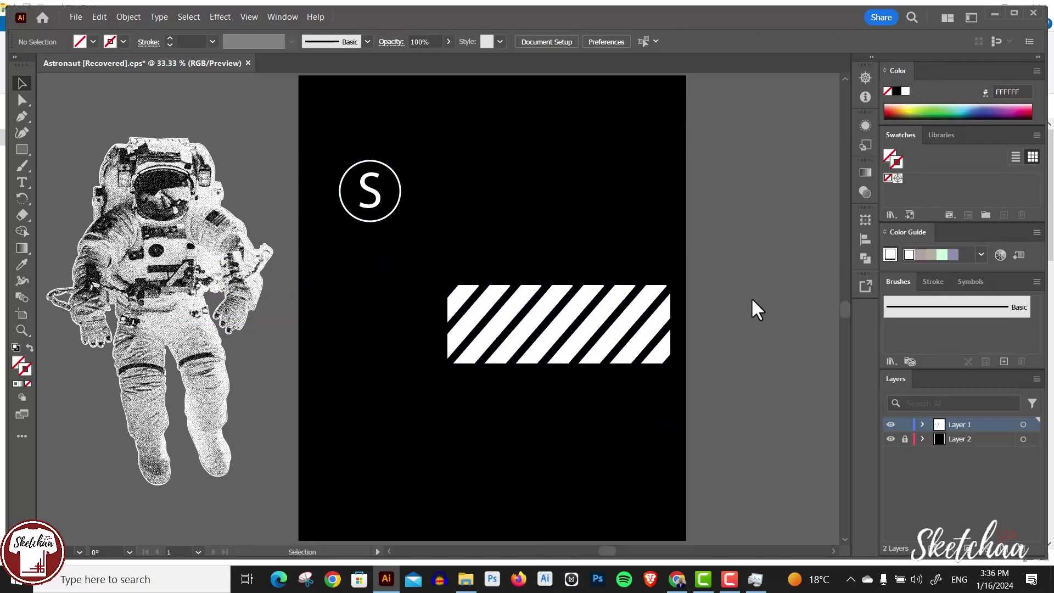
Move the astronaut onto the artboard over the stripes and place the striped clip group behind it in Layer 1
drag(195, 280, 553, 292)
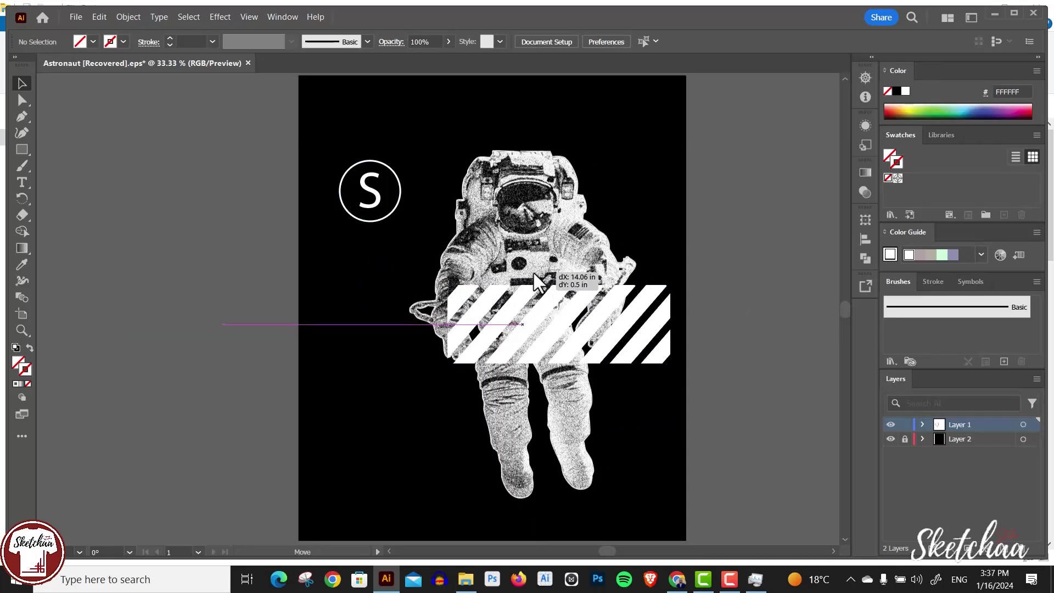
click(786, 310)
click(922, 424)
click(982, 435)
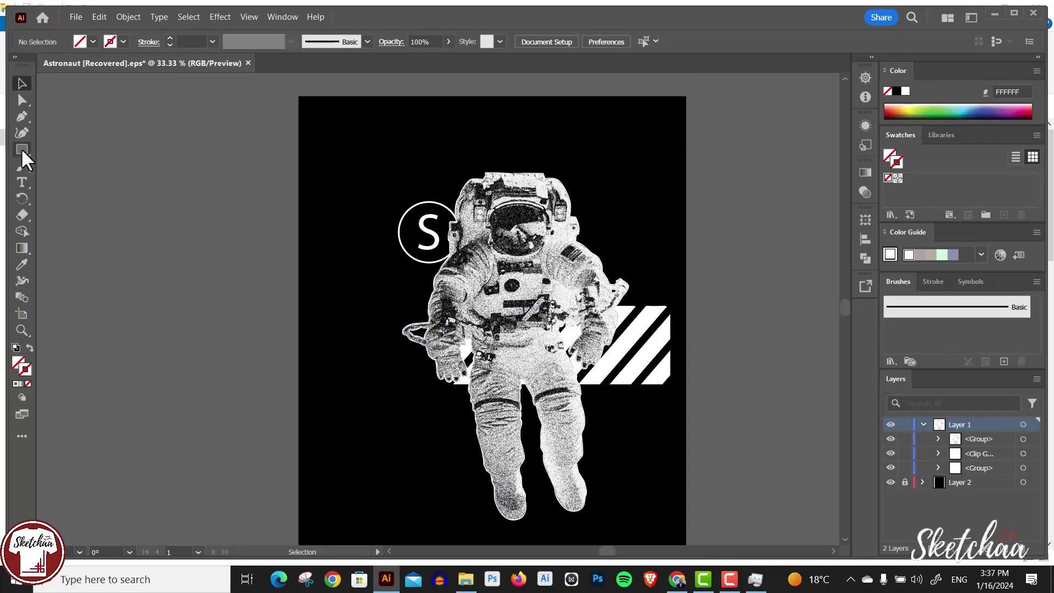
Add a line of point text near the artboard's upper-left corner and set its fill to white
key(t)
click(305, 187)
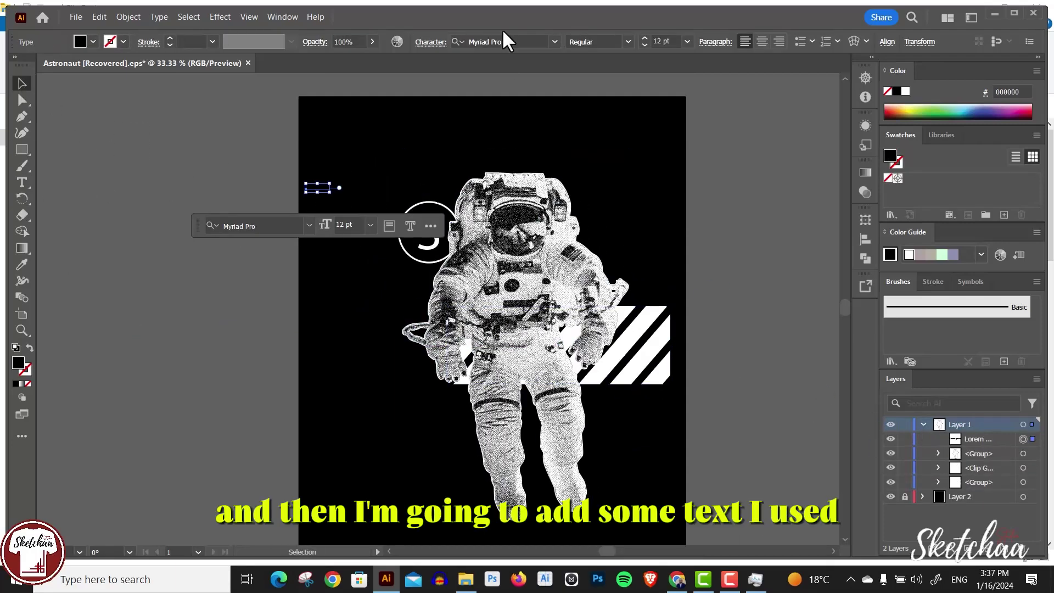
text(GRAVITATED)
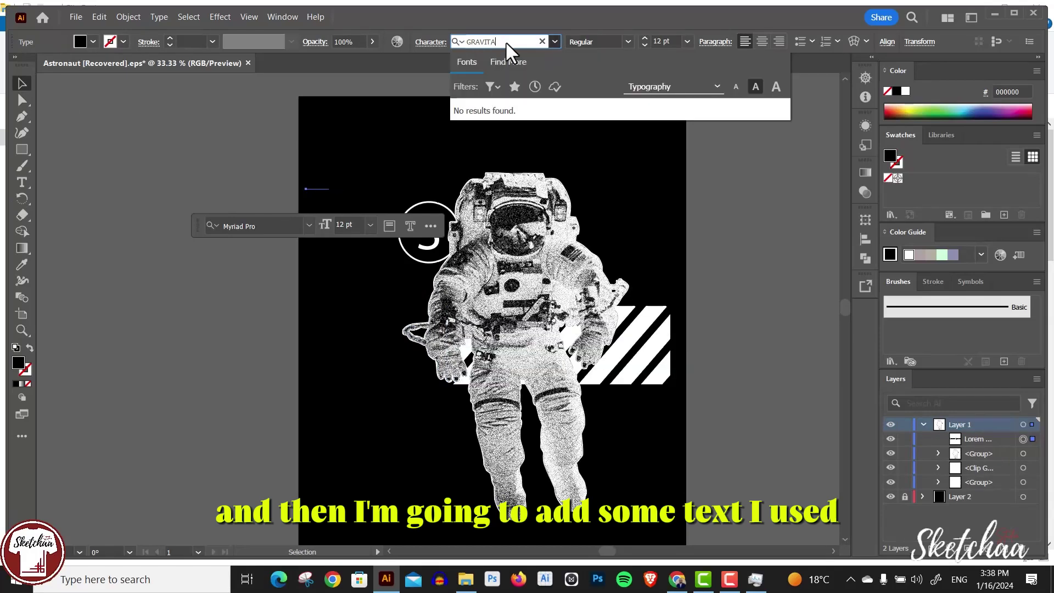
double_click(19, 363)
click(348, 202)
click(671, 205)
Replace the placeholder text with GRAVITATED and set its size to 300 pt
double_click(325, 188)
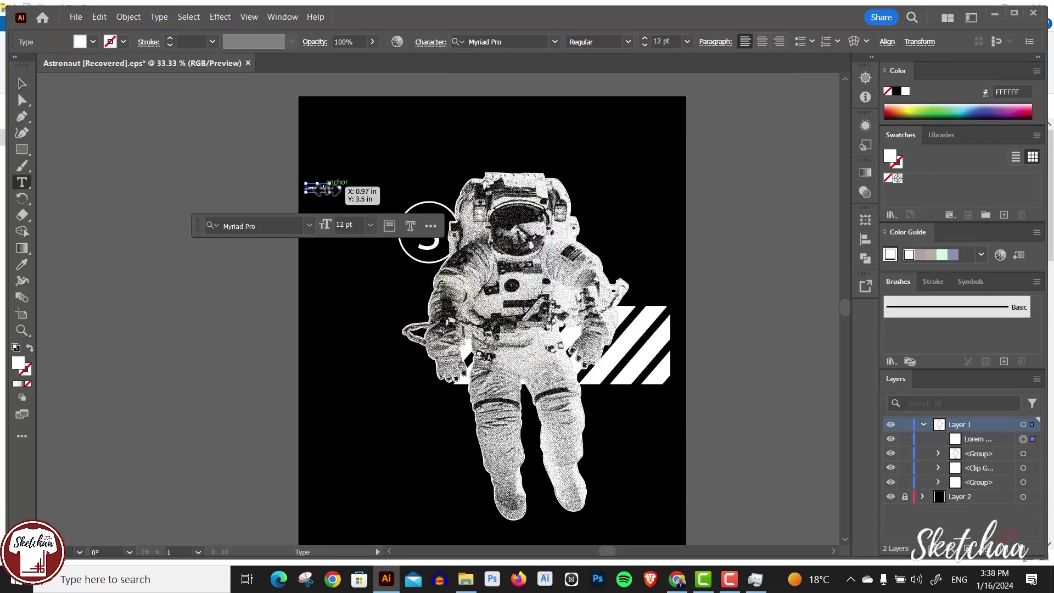
key(Escape)
scroll(384, 192, up, 1)
click(342, 241)
text(300)
key(Return)
drag(667, 180, 550, 247)
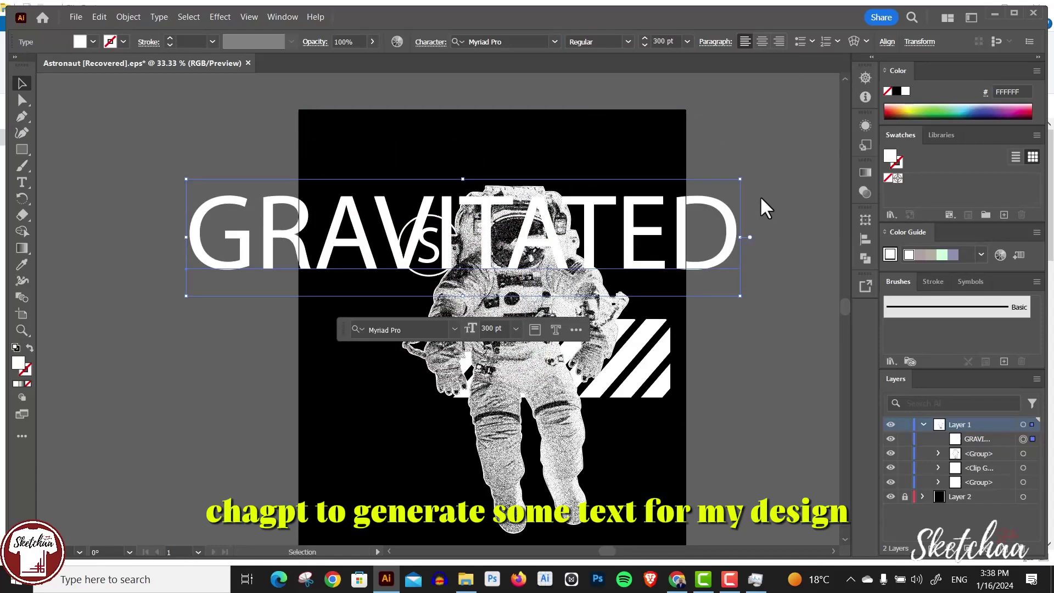
Rotate GRAVITATED to run vertically downwards, scale it down and place it along the artboard's left edge
drag(742, 168, 518, 433)
key(ctrl+minus)
key(ctrl+minus)
drag(466, 170, 459, 210)
drag(442, 272, 383, 315)
click(635, 254)
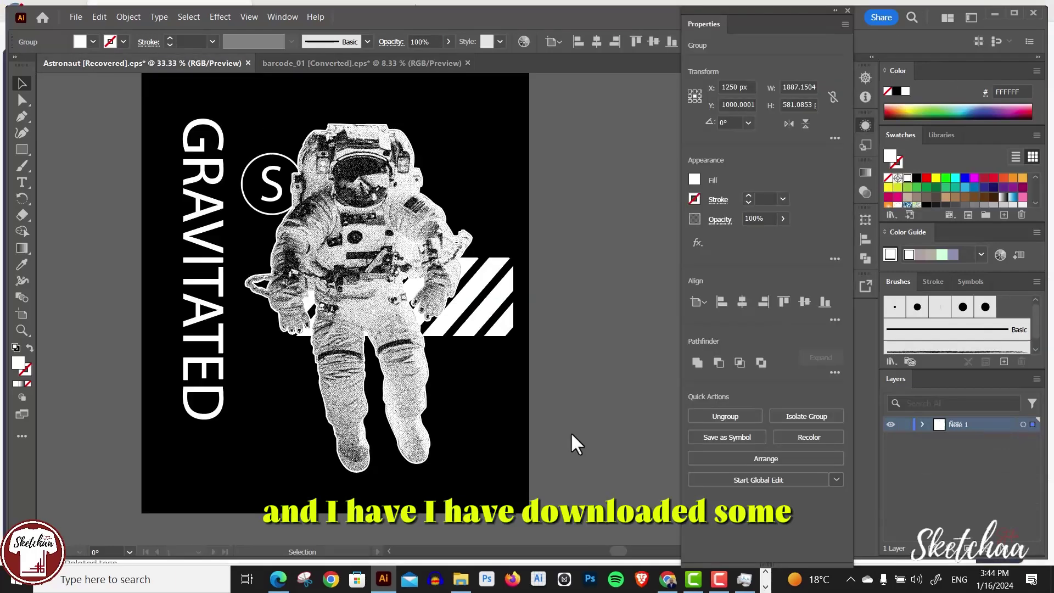
Paste the white barcode and position it below GRAVITATED in the artboard's lower-left corner
key(ctrl+v)
key(ctrl+minus)
drag(535, 297, 367, 384)
click(578, 368)
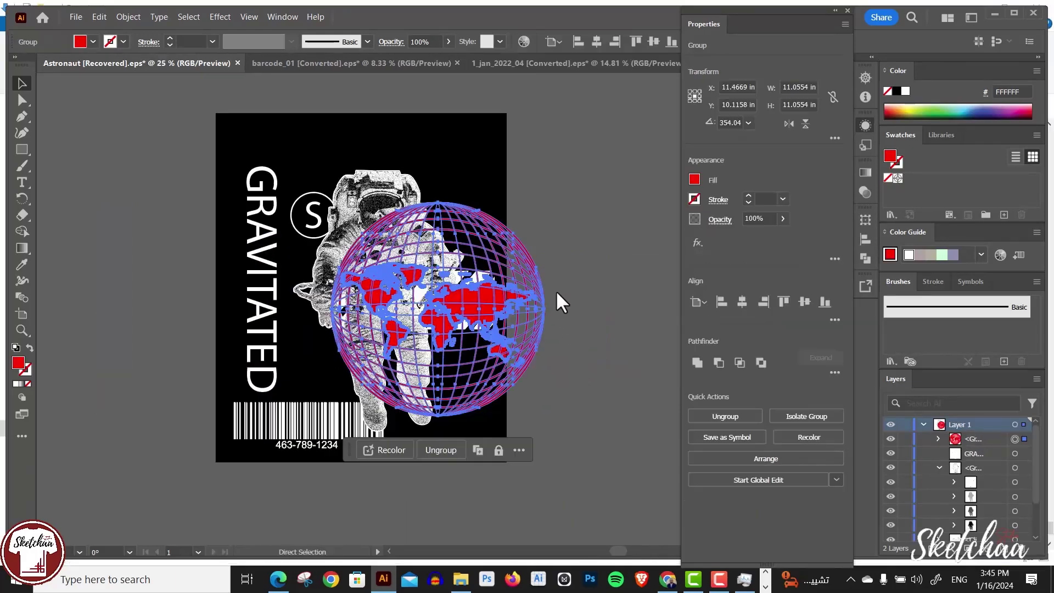
Move the red wireframe globe to the upper right of the artboard, behind the astronaut's shoulder
key(ctrl+plus)
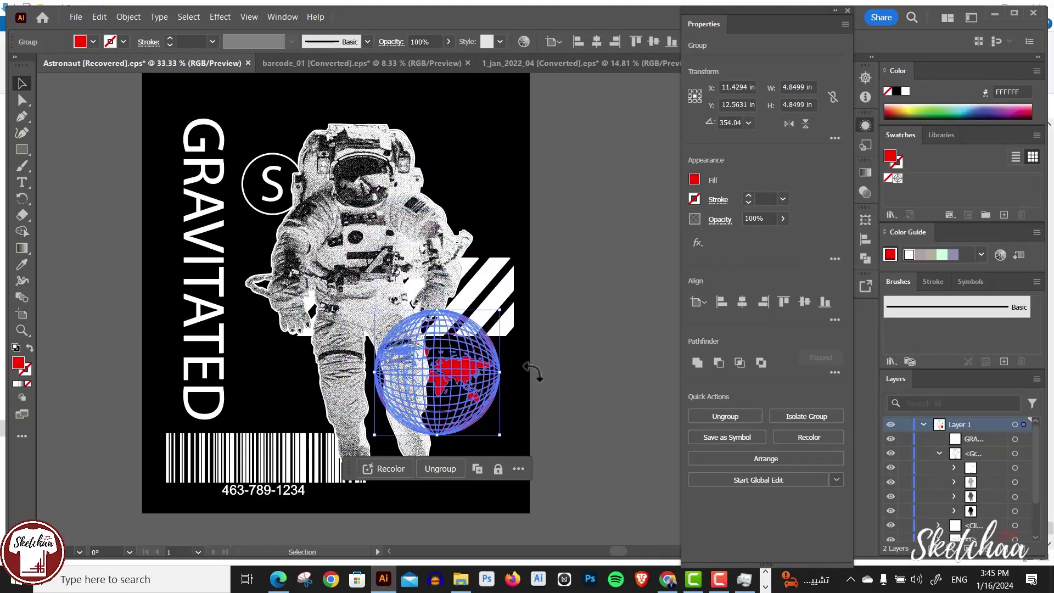
drag(536, 370, 478, 197)
click(610, 263)
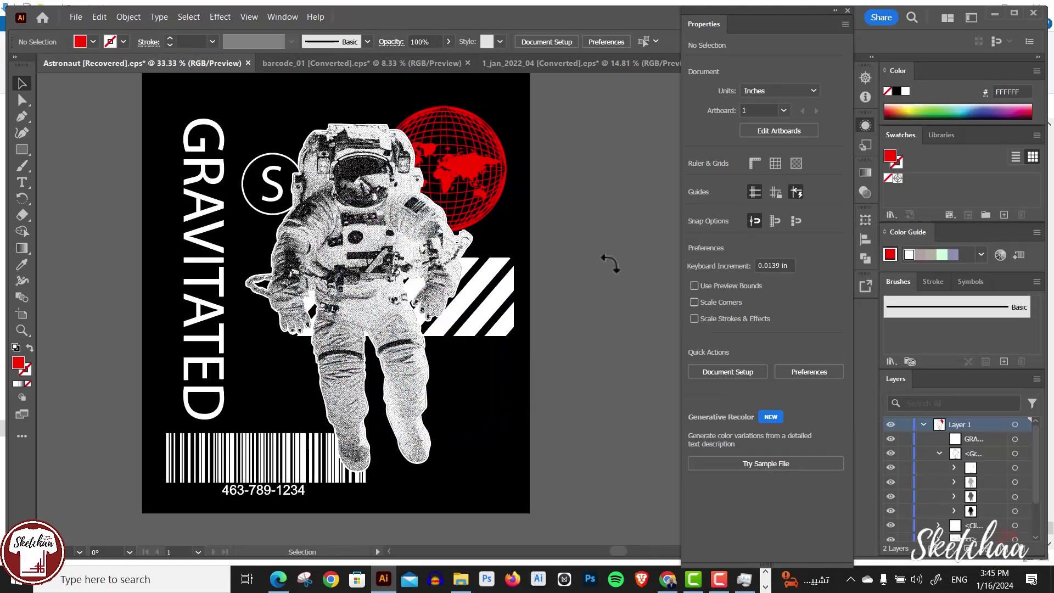
Bring the small streetwear paragraph from 1_jan_2022_04 in above the barcode and shift GRAVITATED up and left to clear it
click(570, 66)
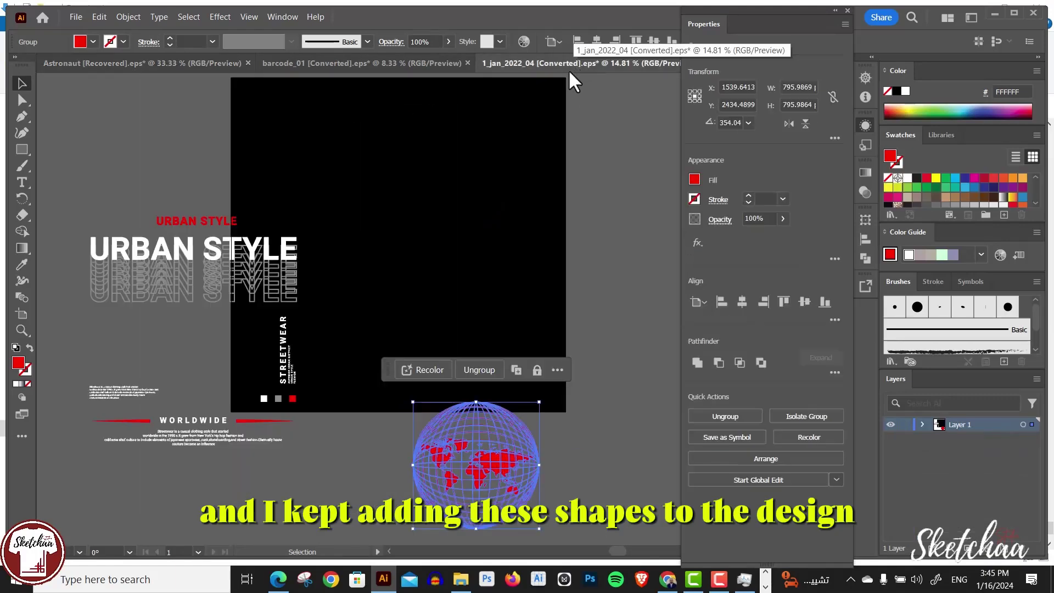
drag(124, 393, 341, 401)
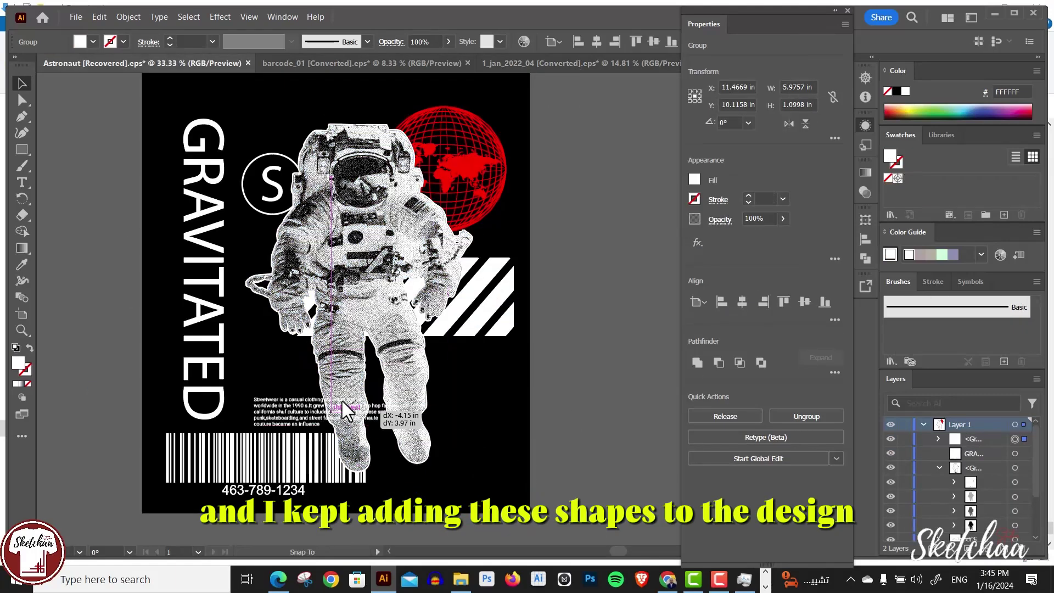
drag(269, 410, 272, 411)
drag(202, 307, 191, 279)
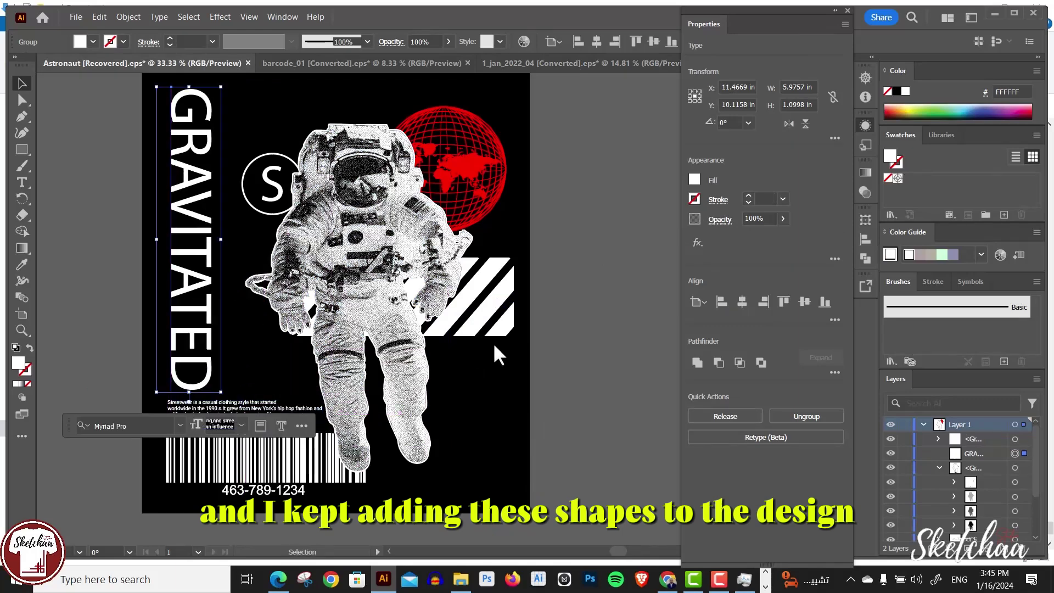
click(493, 342)
Change the font of GRAVITATED to Akira Expanded Super Bold
click(554, 41)
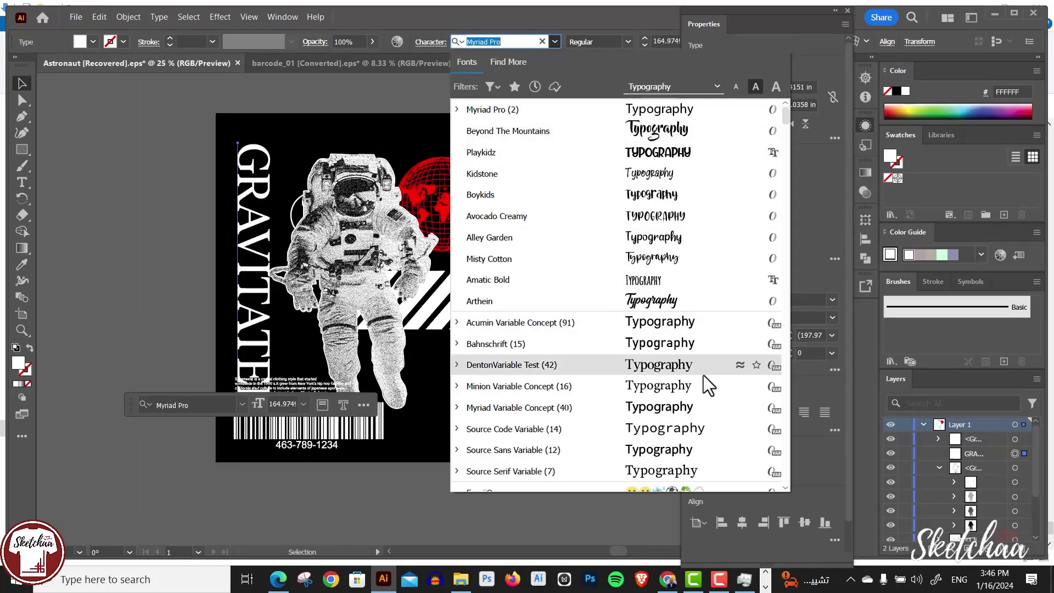
scroll(707, 367, up, 10)
click(709, 308)
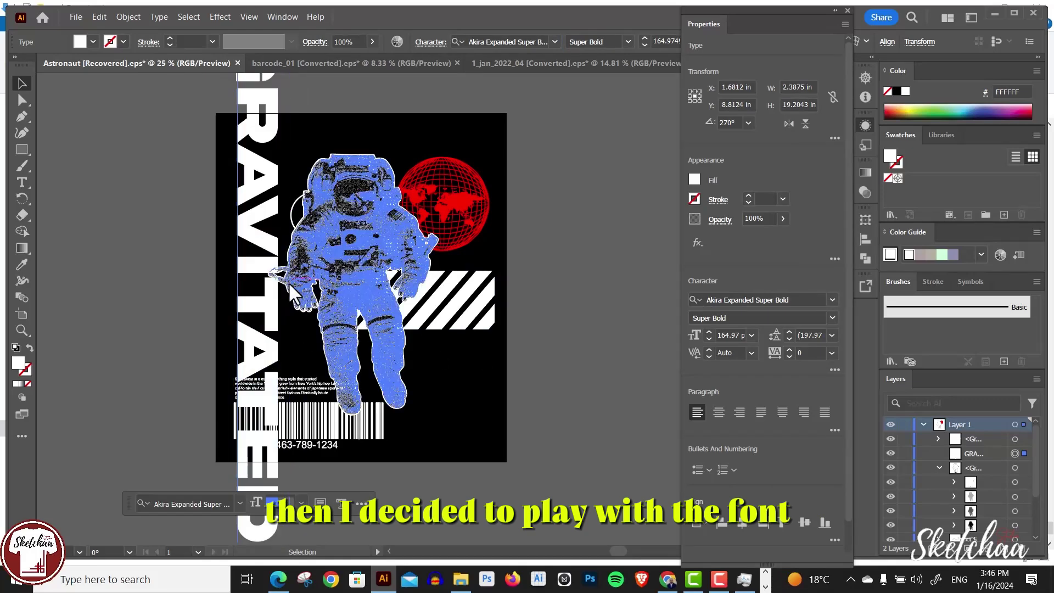
key(v)
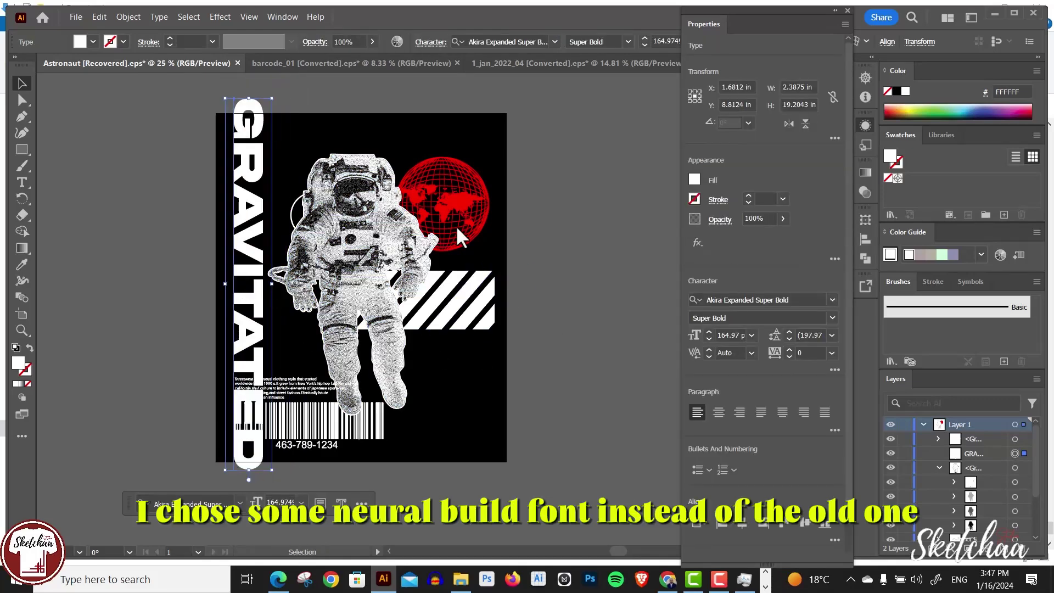
Convert GRAVITATED to outlines and resize it to fit along the left side above the small paragraph
click(602, 276)
click(247, 300)
key(ctrl+shift+o)
drag(264, 283, 280, 284)
drag(280, 97, 275, 138)
drag(270, 272, 265, 262)
click(513, 345)
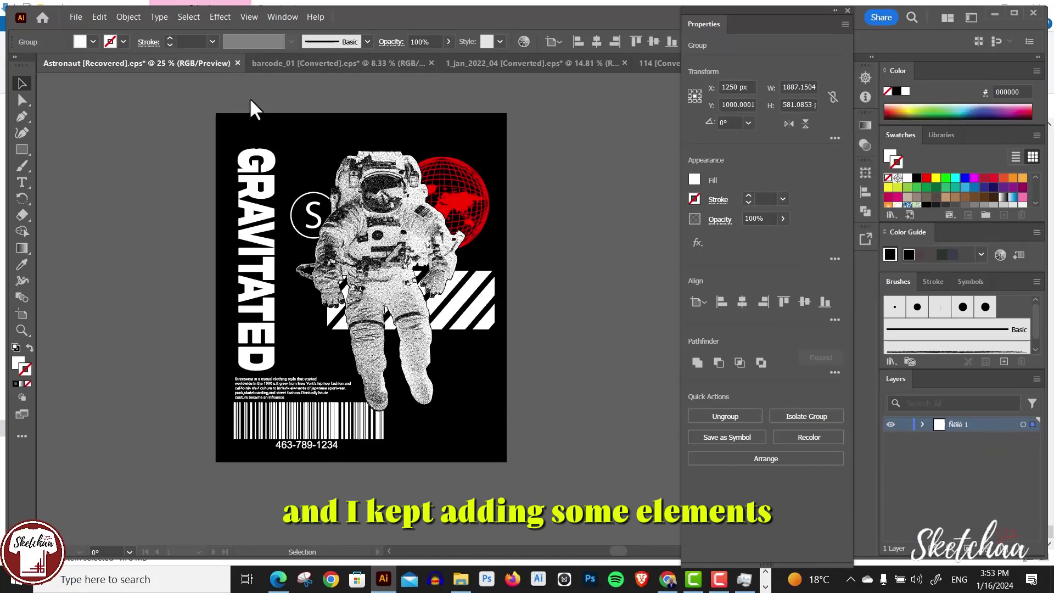
Paste the white checkered pattern and fit it at small size in the artboard's lower-right corner
key(ctrl+v)
drag(473, 299, 459, 390)
drag(451, 405, 478, 433)
click(565, 312)
Draw a thin white horizontal bar about 10.74 by 0.34 in across the astronaut's legs
key(m)
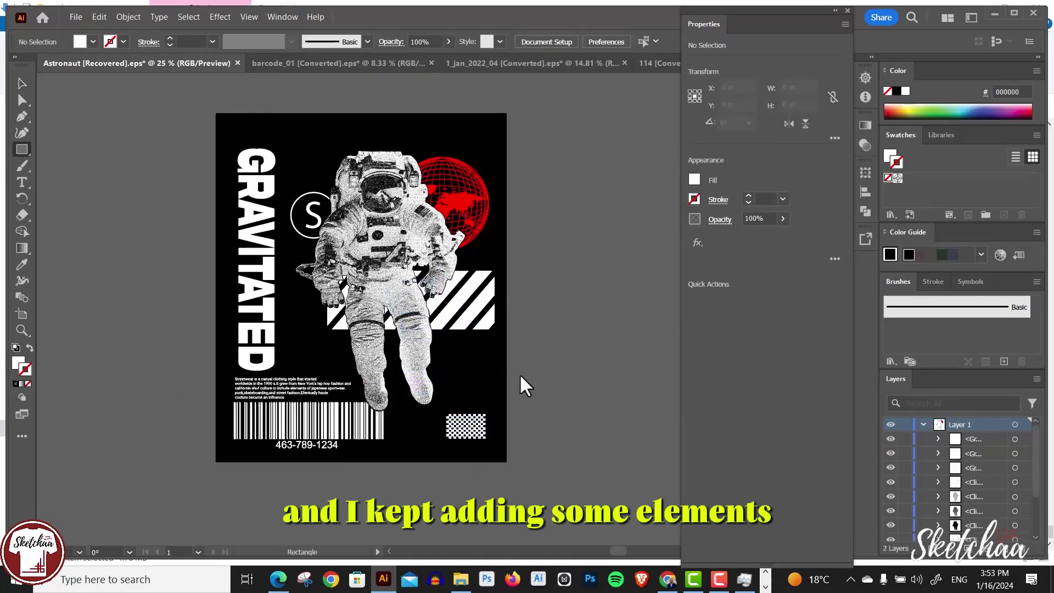
drag(489, 353, 280, 348)
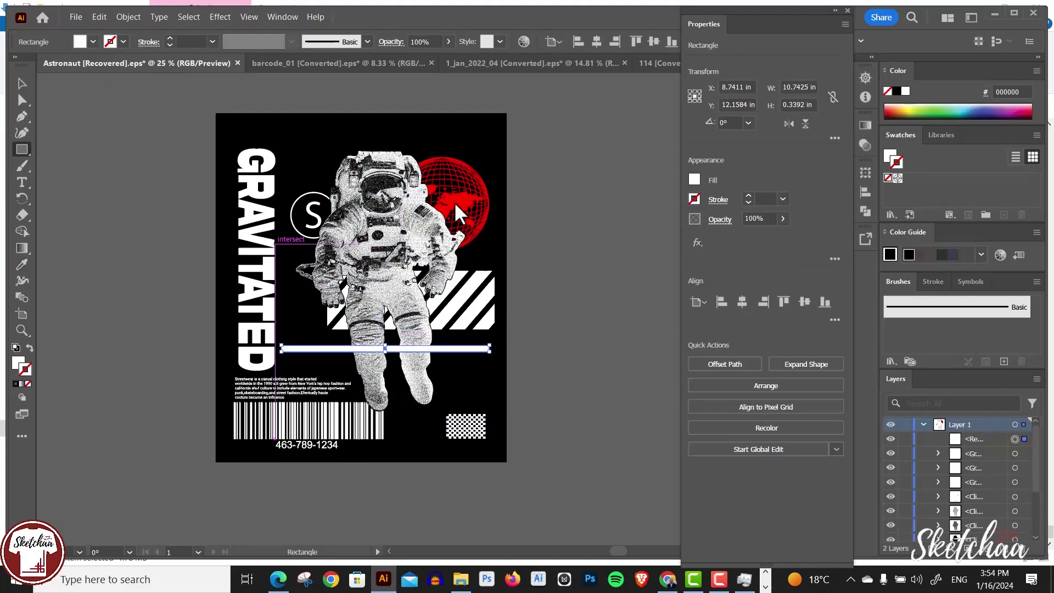
click(22, 83)
Send the horizontal bar behind the astronaut, colour it red and extend it to the right edge of the striped block
click(586, 226)
click(460, 348)
key(ctrl+shift+[)
click(589, 298)
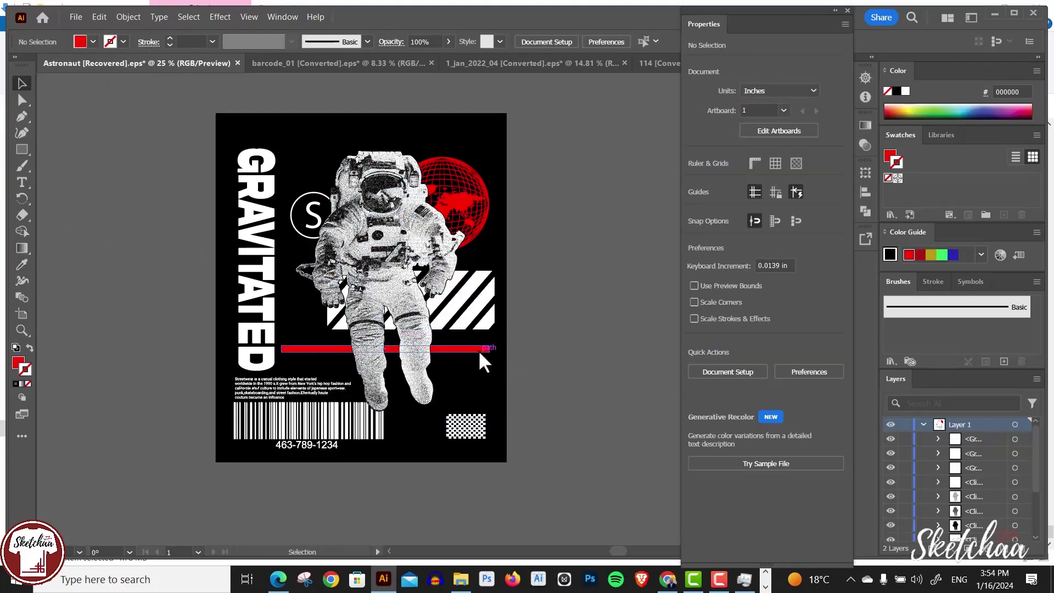
click(479, 350)
drag(490, 348, 496, 348)
click(594, 290)
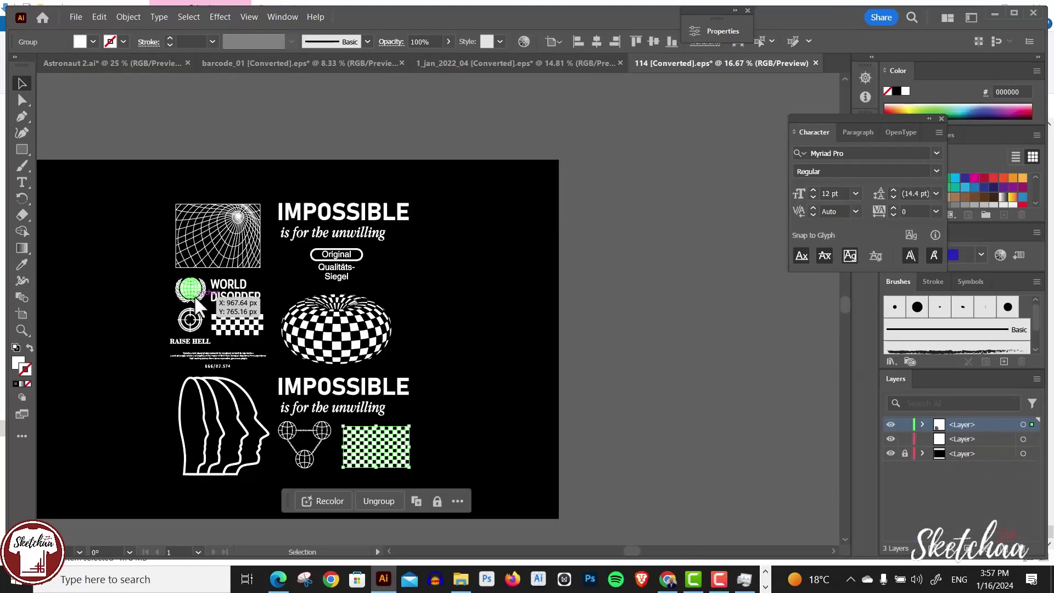
Return to Astronaut 2.ai and place a placeholder text line in Corogh Gorge Regular at 300 pt beside the artboard
click(439, 64)
click(248, 67)
click(138, 64)
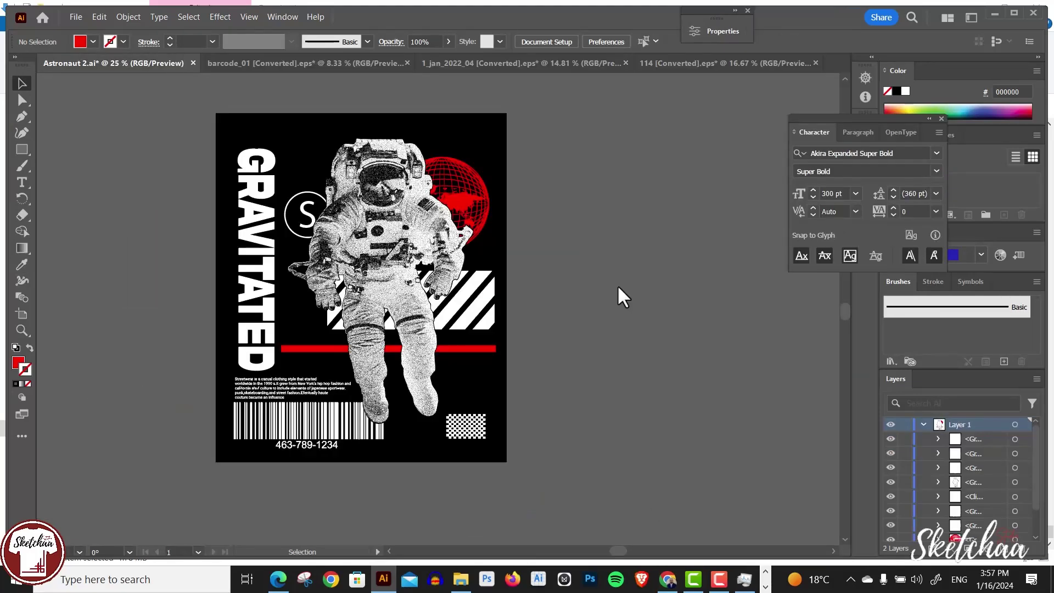
key(t)
click(455, 375)
click(937, 153)
drag(1048, 225, 1052, 314)
click(769, 549)
key(Escape)
drag(646, 356, 709, 357)
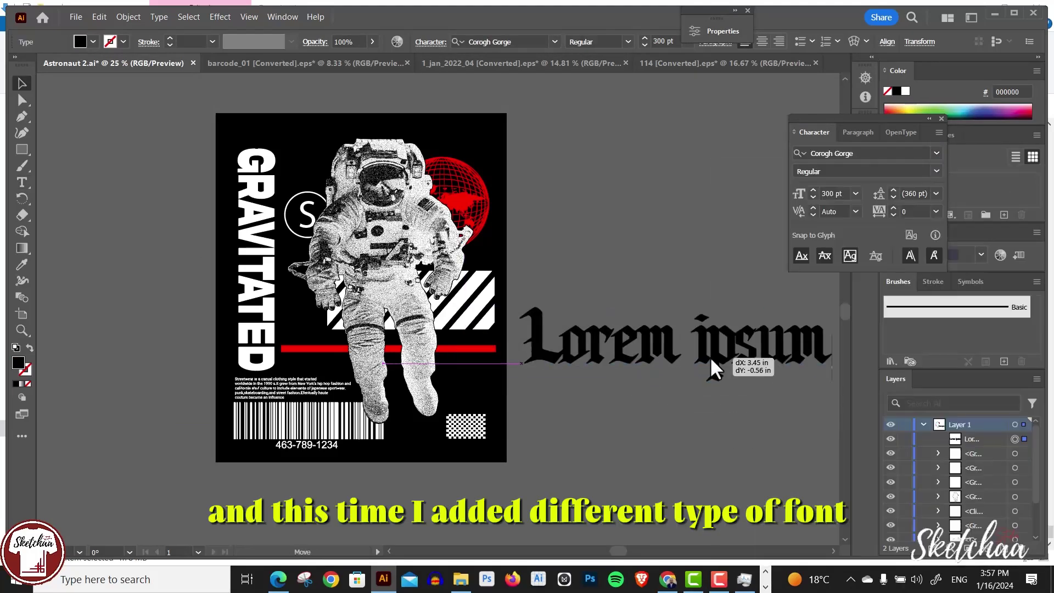
click(554, 41)
click(137, 104)
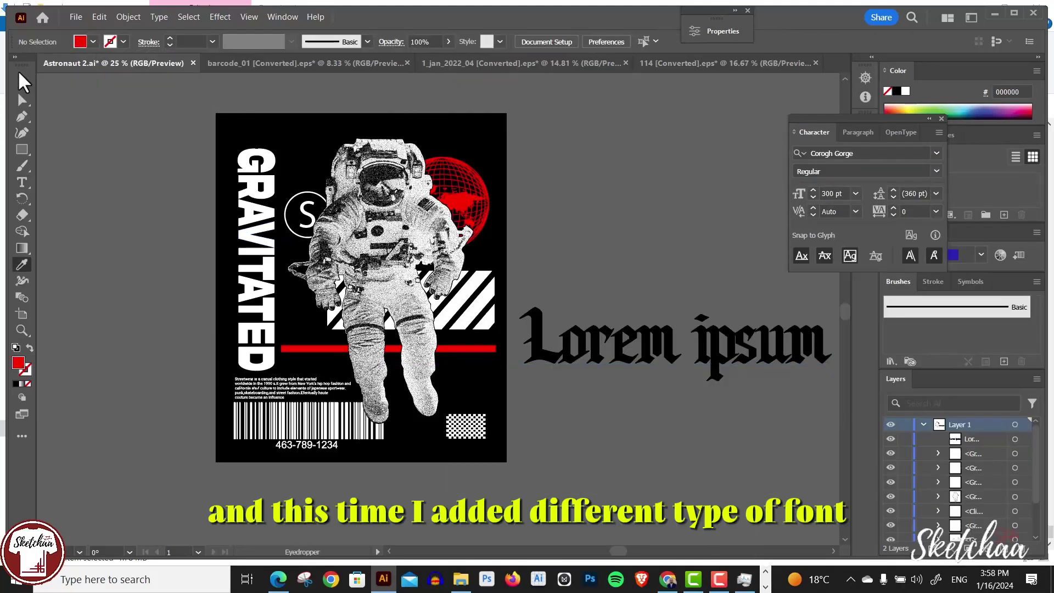
Colour the gothic placeholder text with the red sampled from the globe
click(22, 82)
click(604, 343)
click(22, 264)
click(456, 202)
Move the red gothic text onto the lower part of the artboard over the barcode and scale it down
key(v)
drag(732, 358, 446, 419)
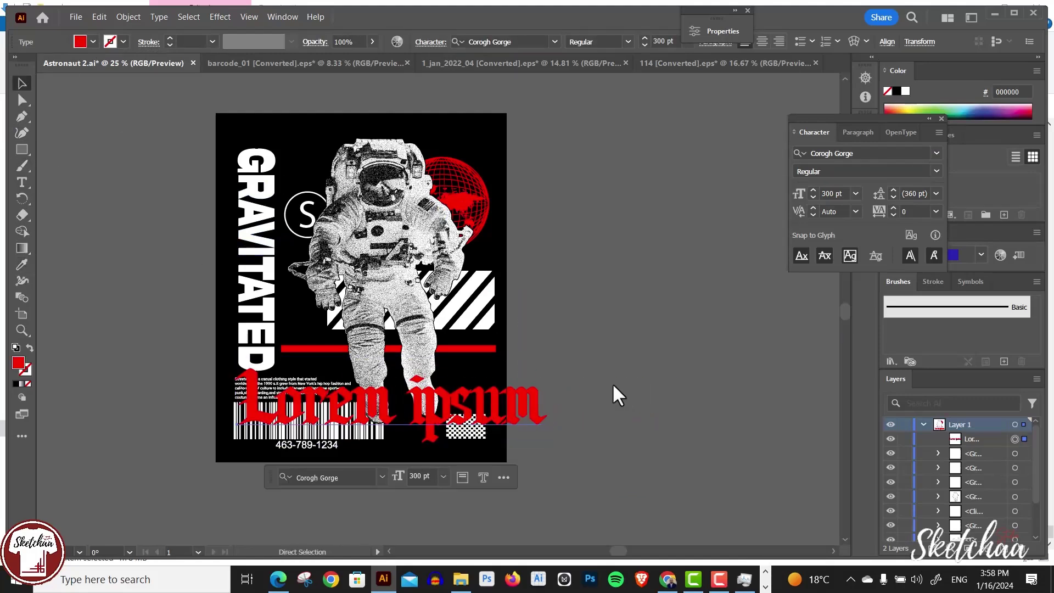
key(ctrl+t)
drag(543, 360, 450, 397)
click(672, 195)
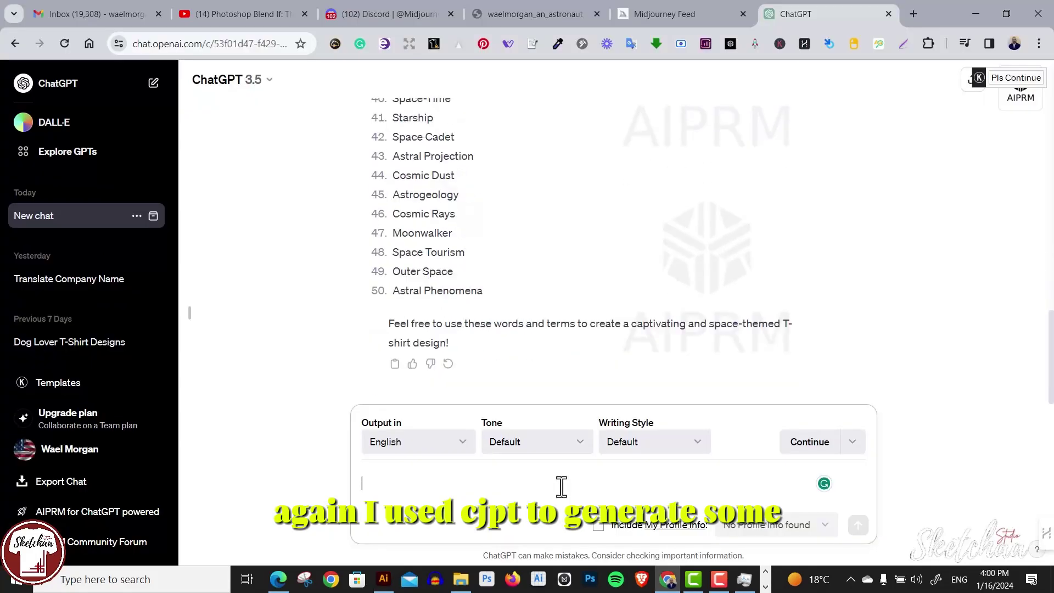
Switch to ChatGPT and look through its list of space and astronaut words for slogan ideas
scroll(680, 177, up, 5)
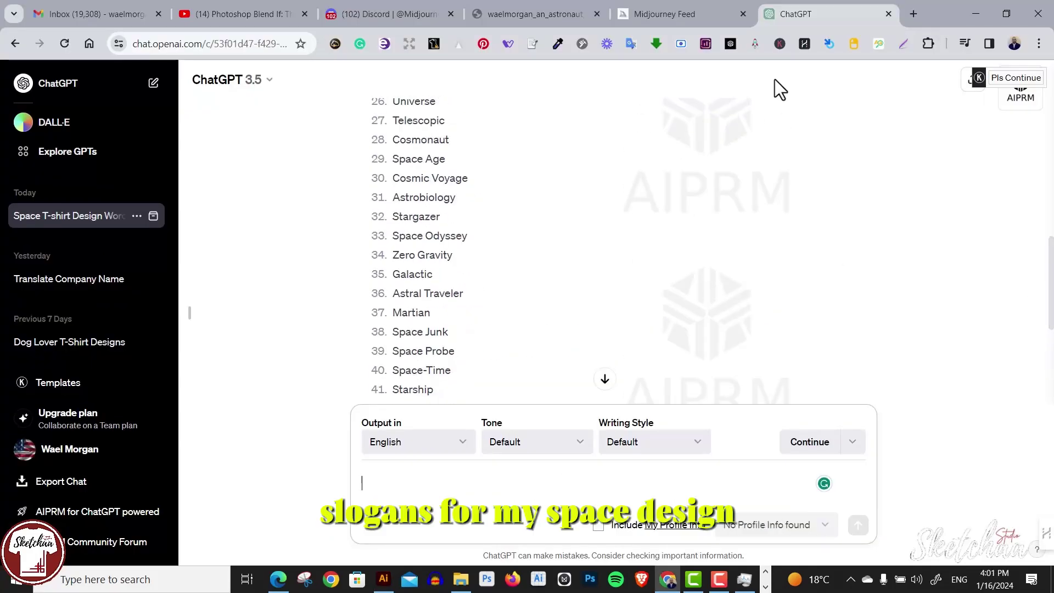
click(386, 577)
key(alt+Tab)
scroll(1046, 207, up, 15)
drag(1036, 137, 1035, 144)
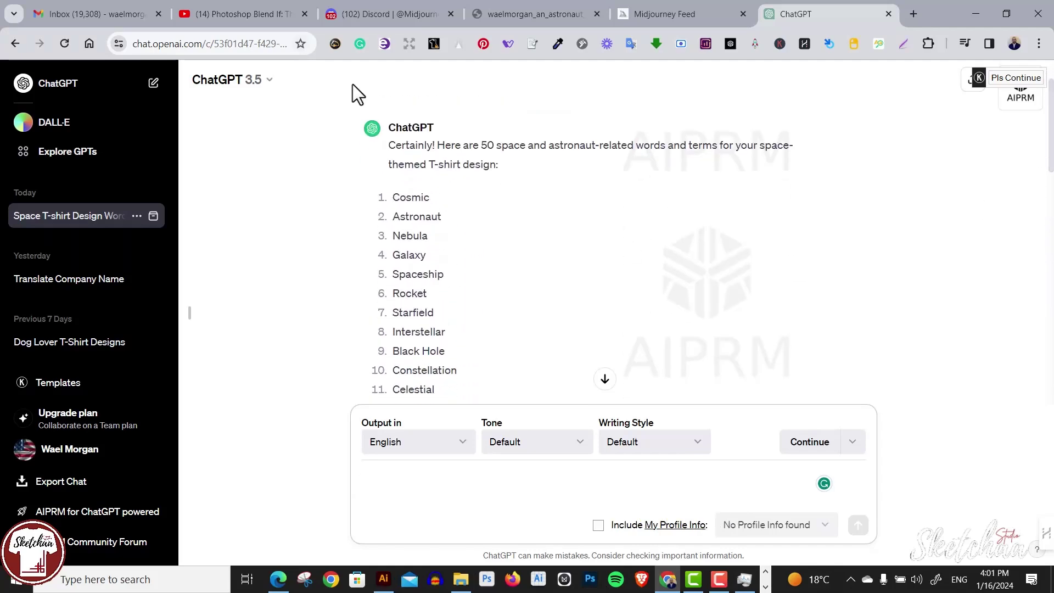
Return to Astronaut 2.ai and replace the red gothic placeholder text with the slogan Outer Reality
scroll(985, 279, down, 3)
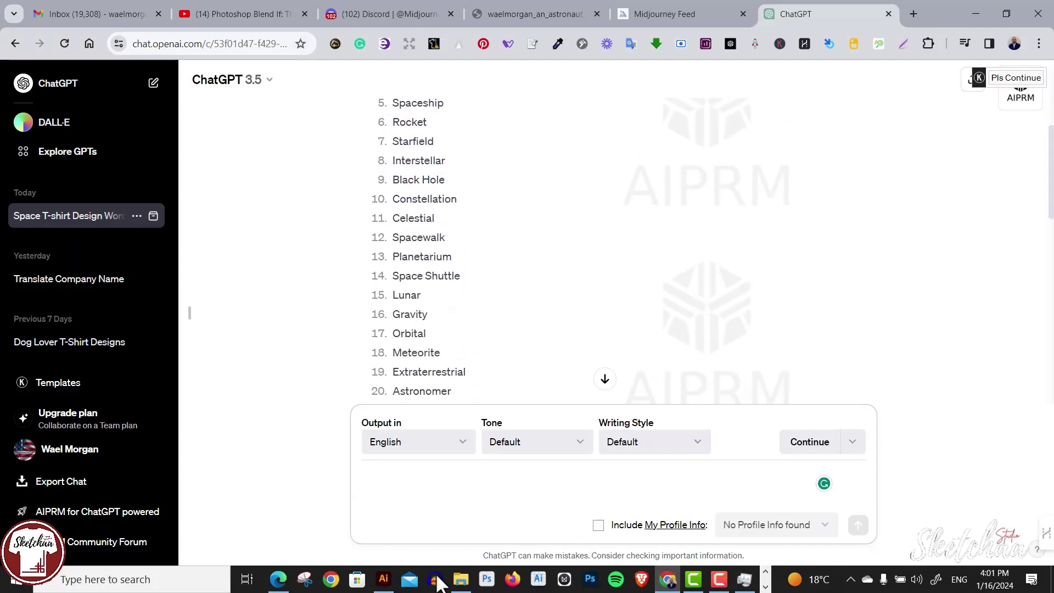
key(alt+Tab)
triple_click(320, 422)
text(Outer Reality)
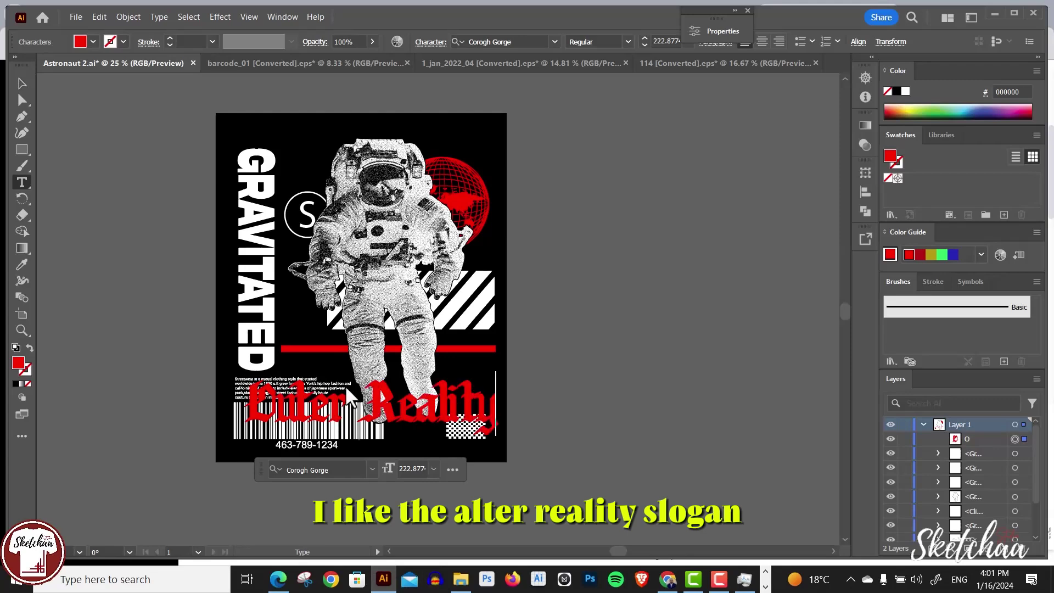
key(Escape)
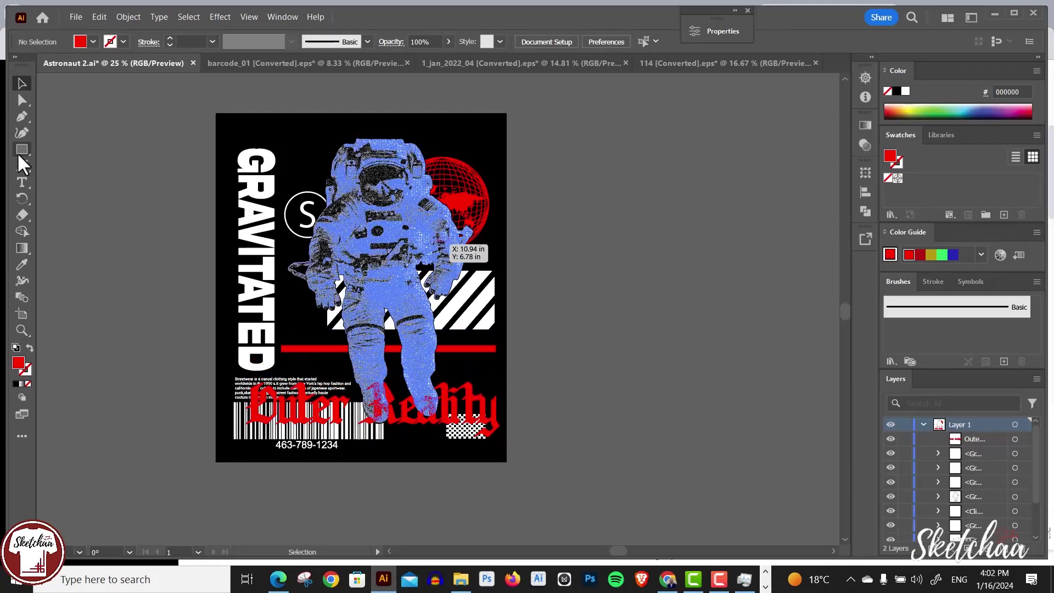
Draw a thin red bar in the artboard's upper-right corner, round its ends fully, and place a copy in the upper-left corner
click(22, 149)
drag(496, 121, 421, 128)
key(v)
key(ctrl+=)
key(ctrl+=)
key(a)
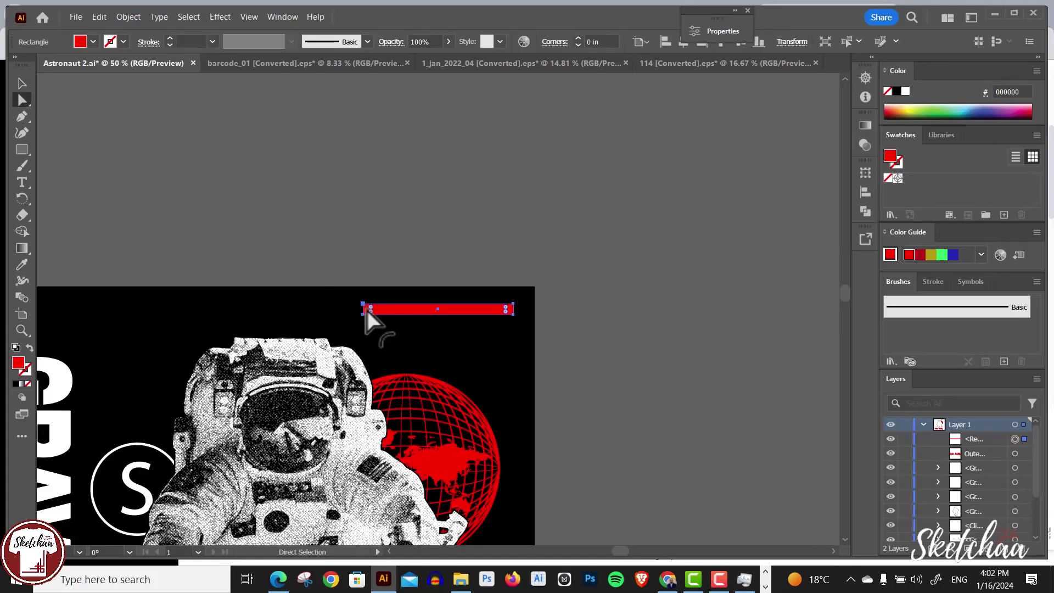
drag(368, 311, 382, 318)
key(v)
click(100, 121)
key(ctrl+minus)
key(ctrl+minus)
key(ctrl+minus)
click(597, 339)
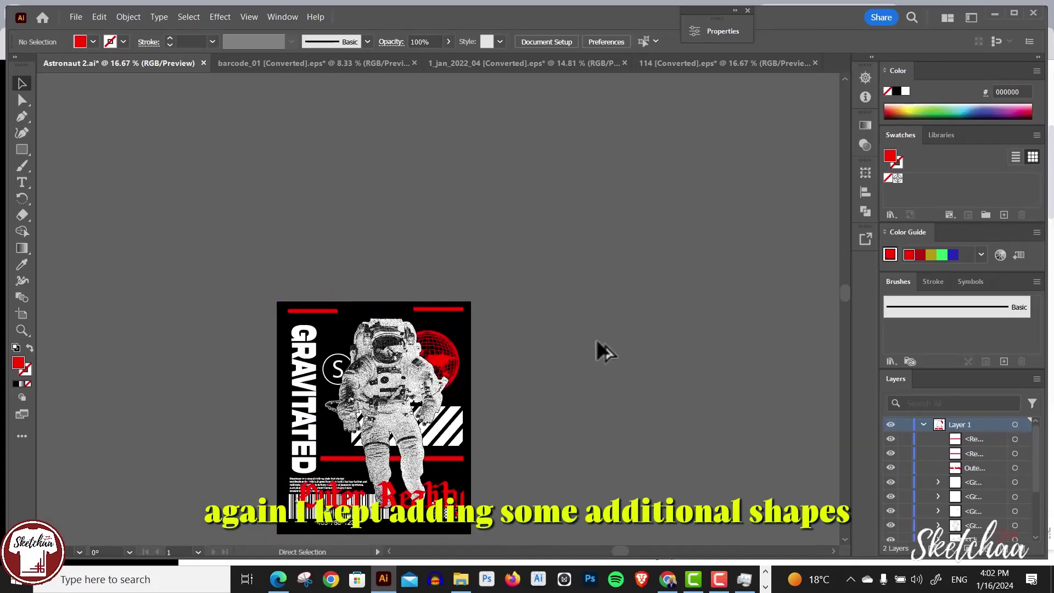
Recolour both rounded bars white by sampling the design's white, and shorten the bar above GRAVITATED
key(ctrl+=)
key(ctrl+=)
click(438, 309)
click(22, 264)
click(170, 374)
click(21, 83)
click(182, 313)
drag(237, 315, 219, 319)
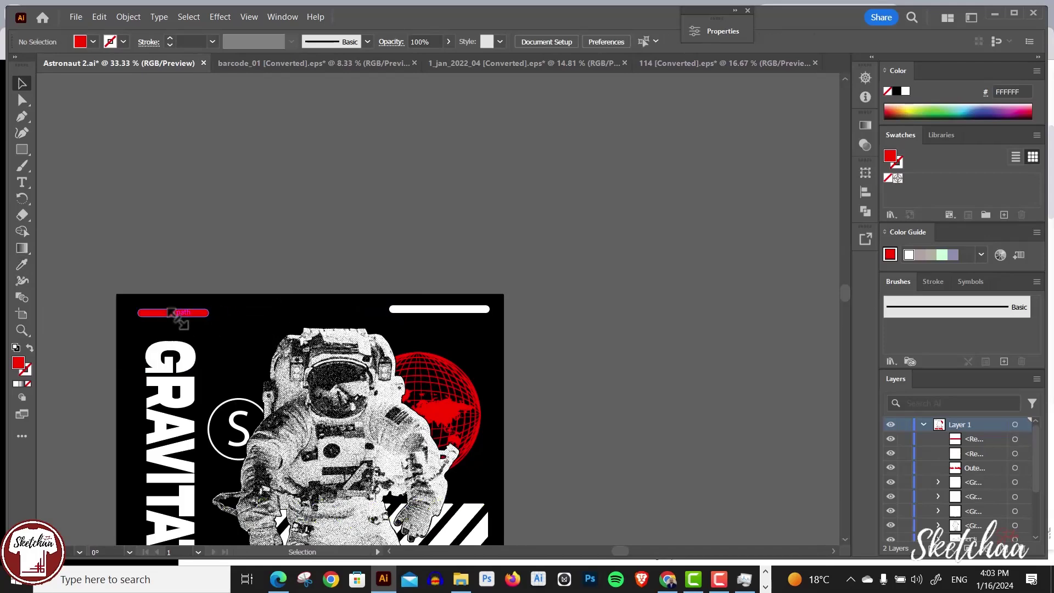
click(289, 156)
key(ctrl+minus)
key(ctrl+minus)
key(ctrl+minus)
key(ctrl+=)
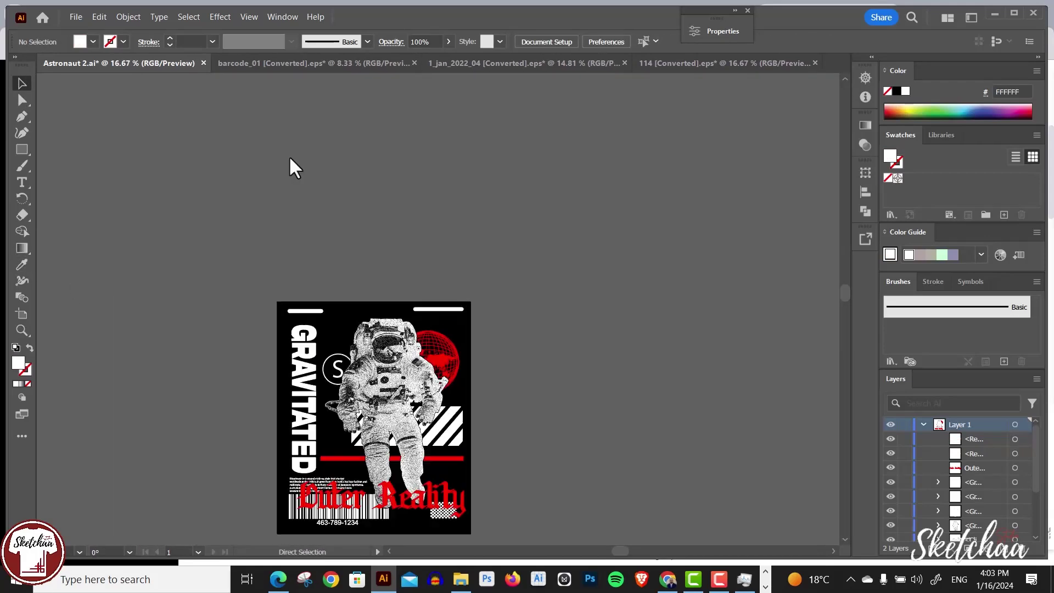
Copy the barcode's number out of its group and place the copy small under the white bar in the artboard's upper-right corner
drag(389, 480, 388, 471)
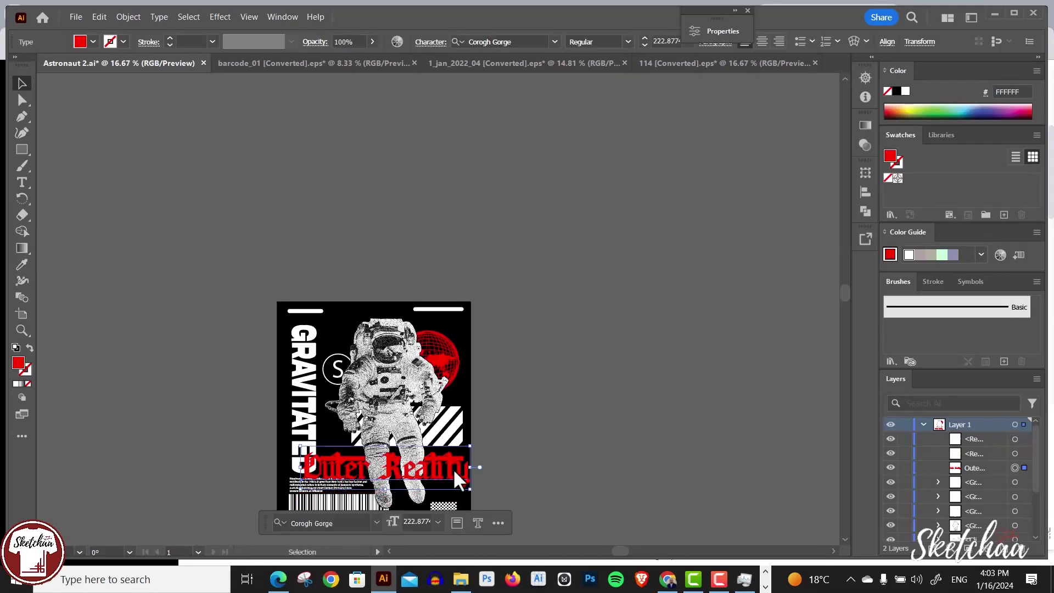
click(576, 421)
key(ctrl+=)
key(ctrl+=)
scroll(577, 423, down, 3)
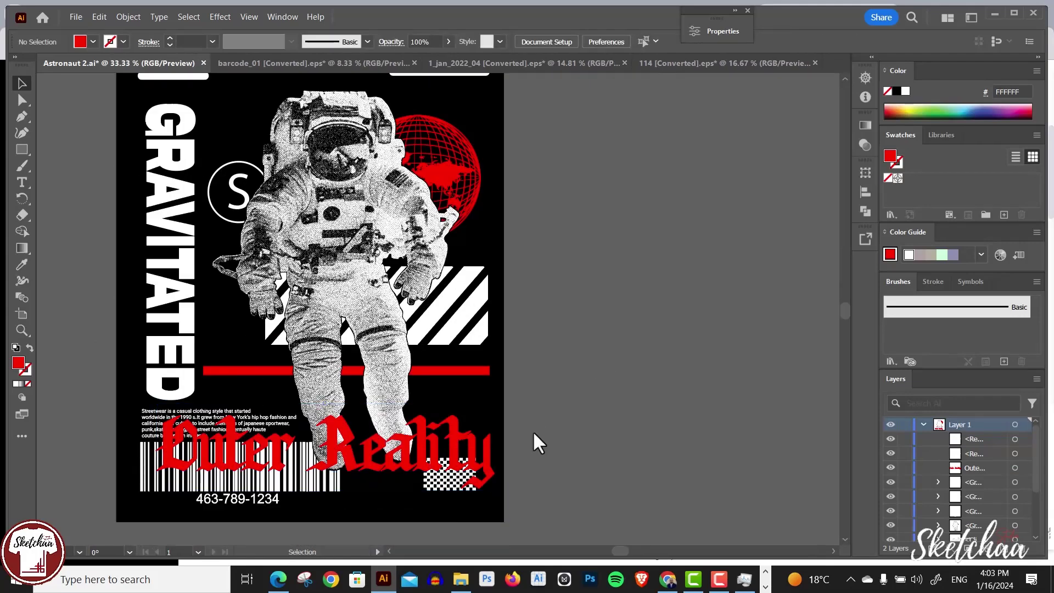
double_click(236, 502)
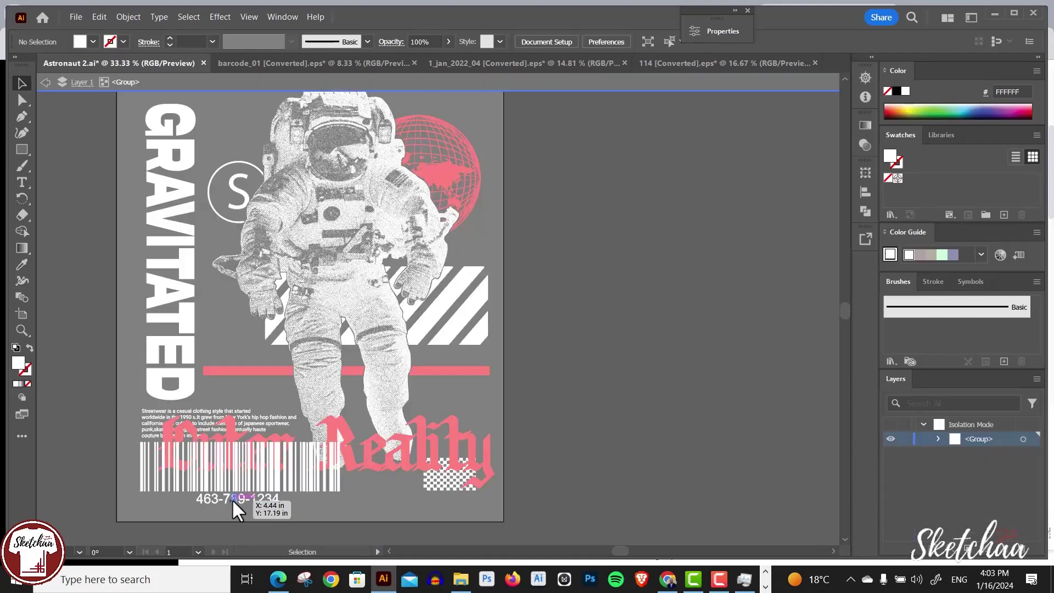
click(232, 499)
key(ctrl+c)
double_click(564, 410)
key(ctrl+v)
drag(463, 299, 446, 104)
key(ctrl+minus)
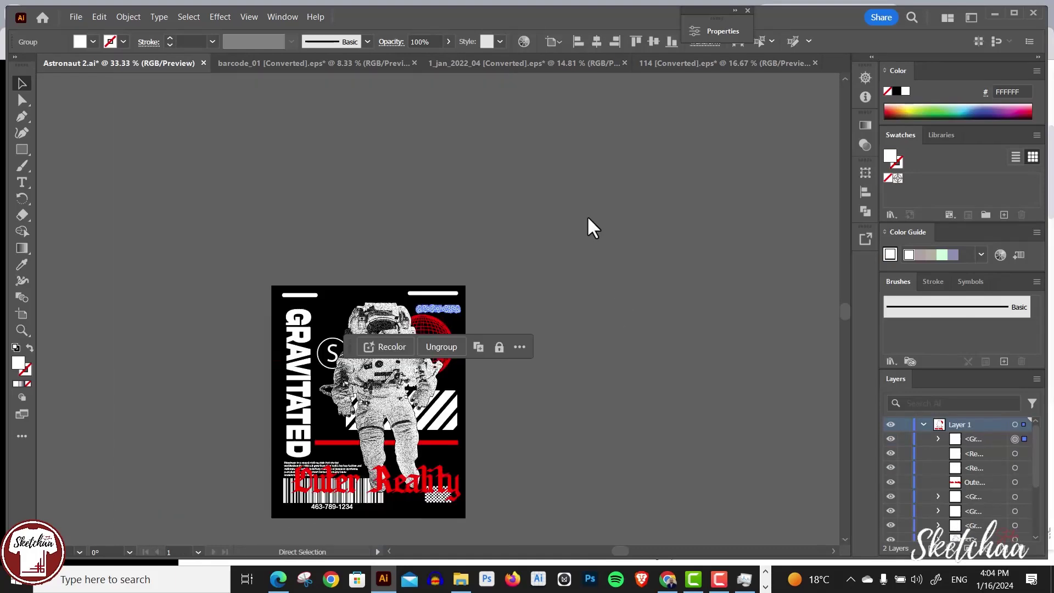
Rotate the copied number to vertical and position it along the artboard's right margin, just below the white bar
drag(462, 313, 438, 360)
drag(435, 296, 437, 292)
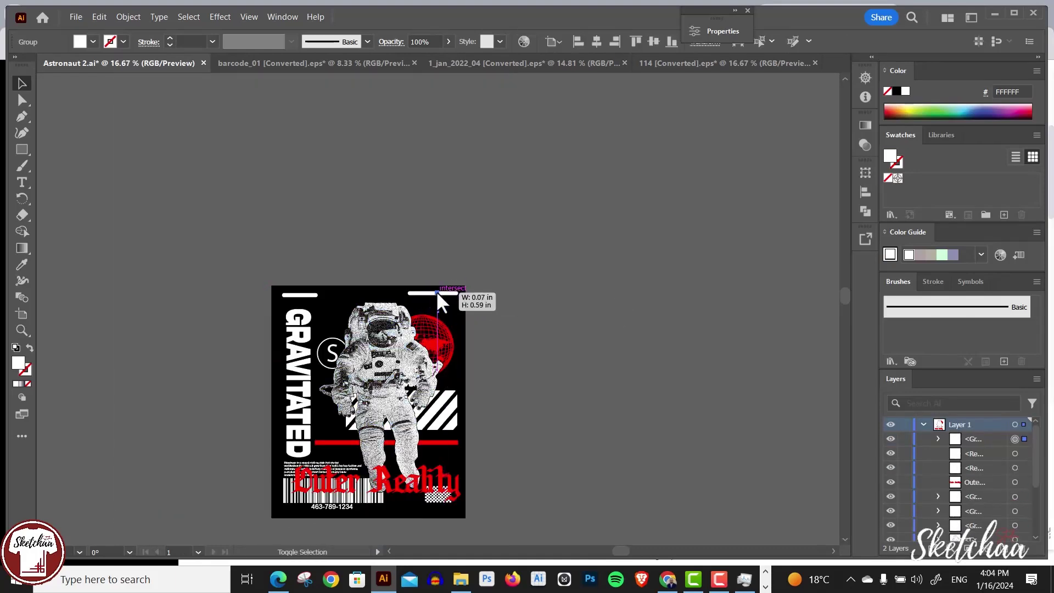
key(ctrl+0)
drag(586, 162, 610, 132)
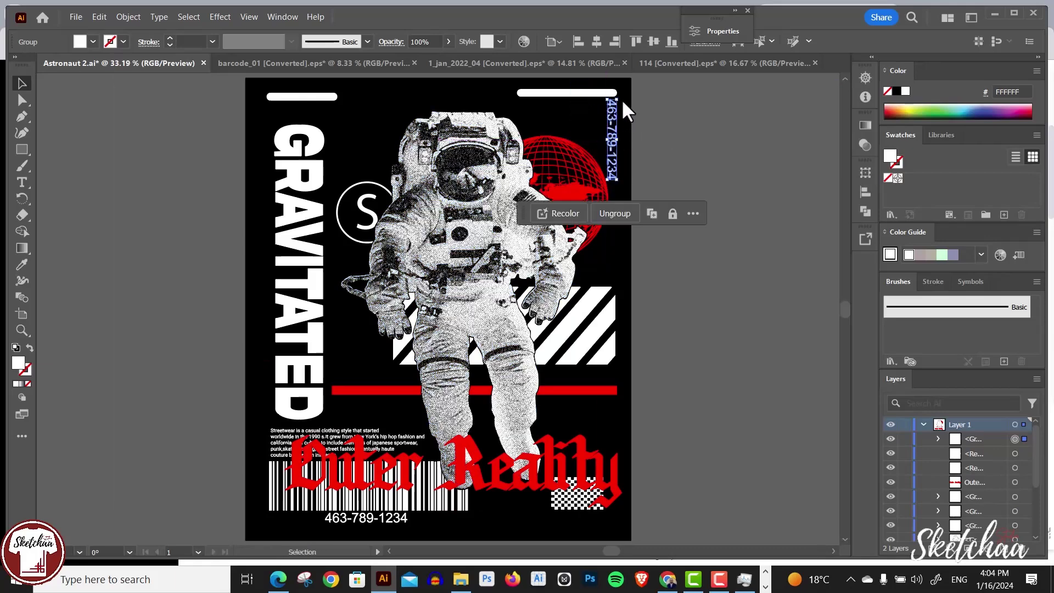
click(700, 137)
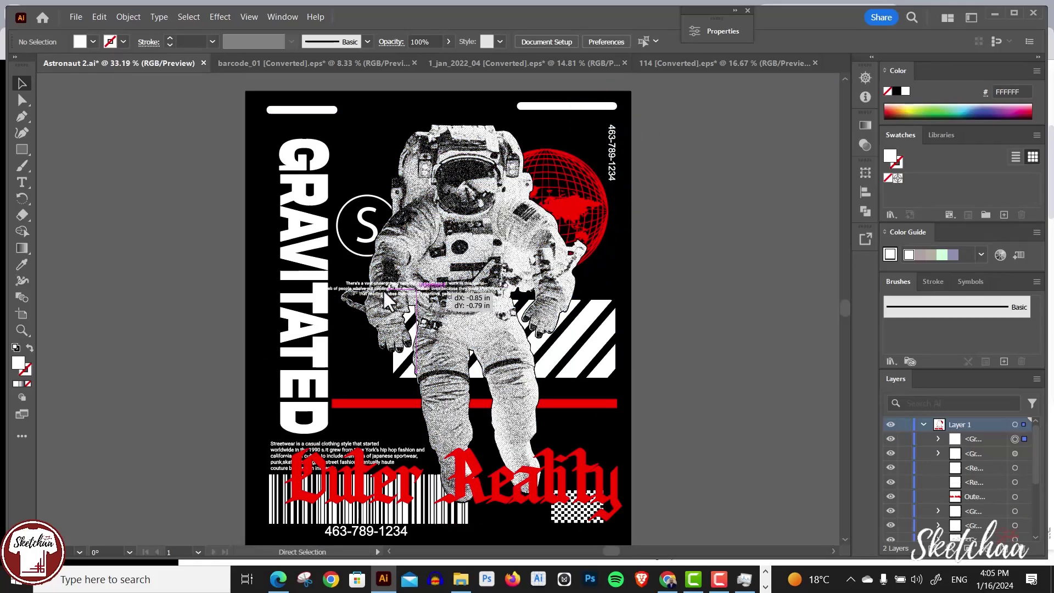
Place the small three-line paragraph between the two white bars above the helmet, and nudge the bars and vertical number up to align
drag(348, 287, 304, 101)
drag(393, 121, 373, 115)
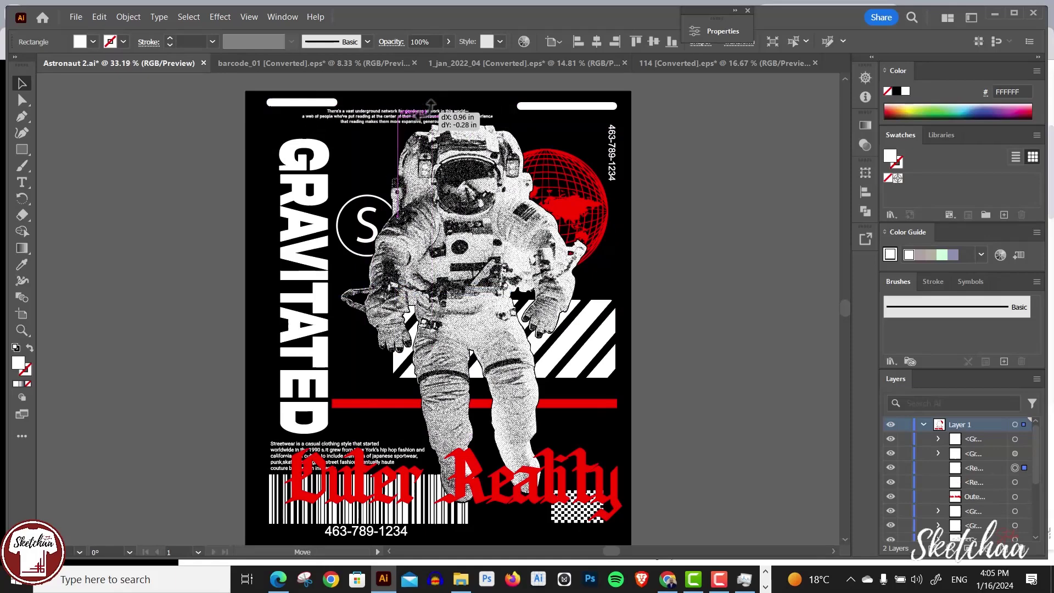
drag(452, 112, 454, 111)
drag(577, 106, 578, 103)
drag(610, 167, 613, 152)
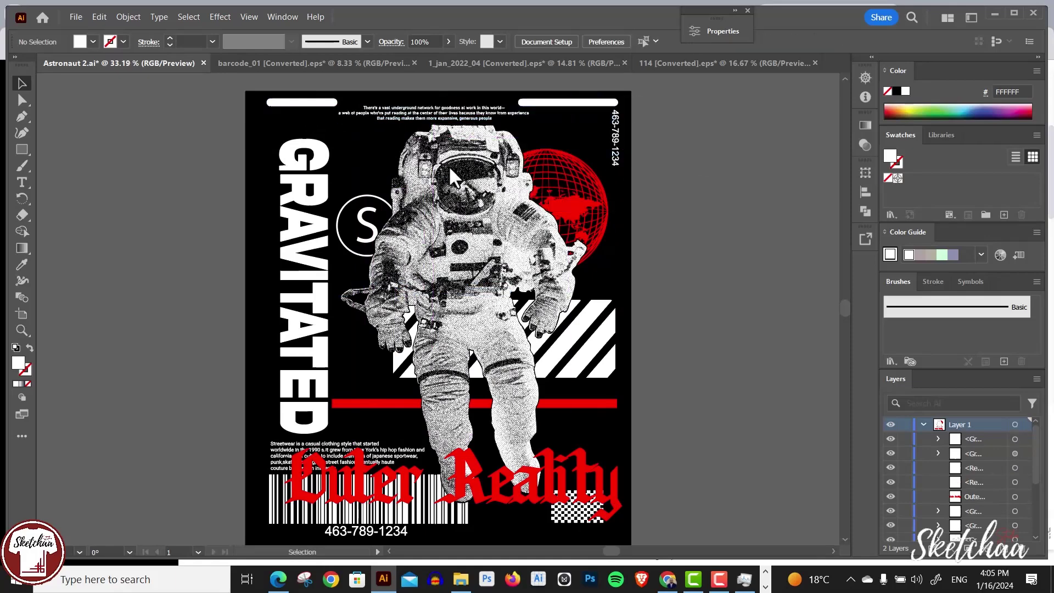
Shift the vertical GRAVITATED title slightly left to line up with the barcode's edge
click(305, 278)
drag(279, 286, 269, 288)
click(711, 270)
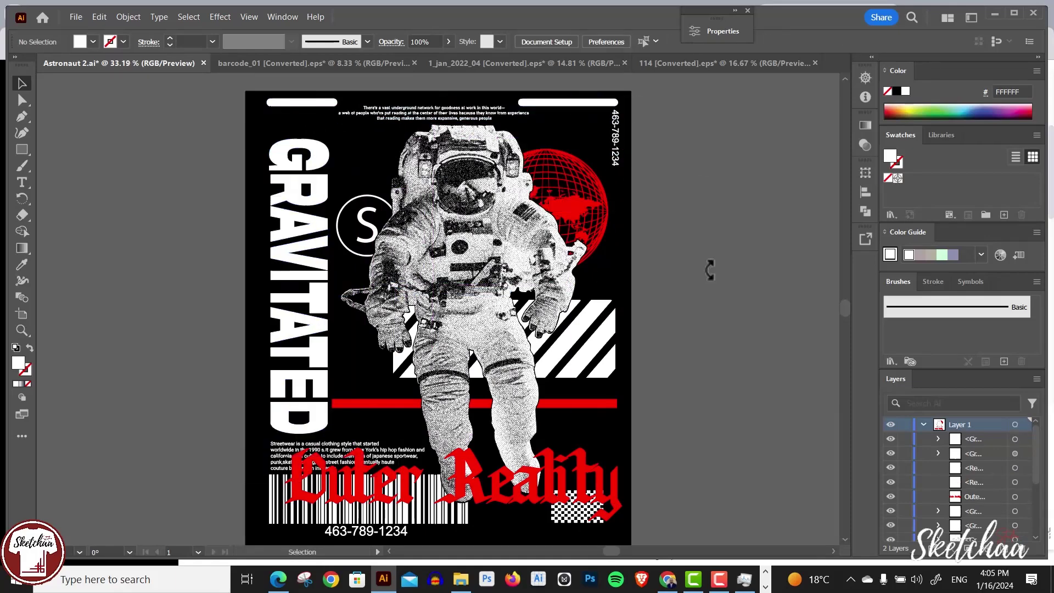
Enlarge the astronaut artwork slightly and keep it centred over the composition
key(ctrl+t)
click(495, 345)
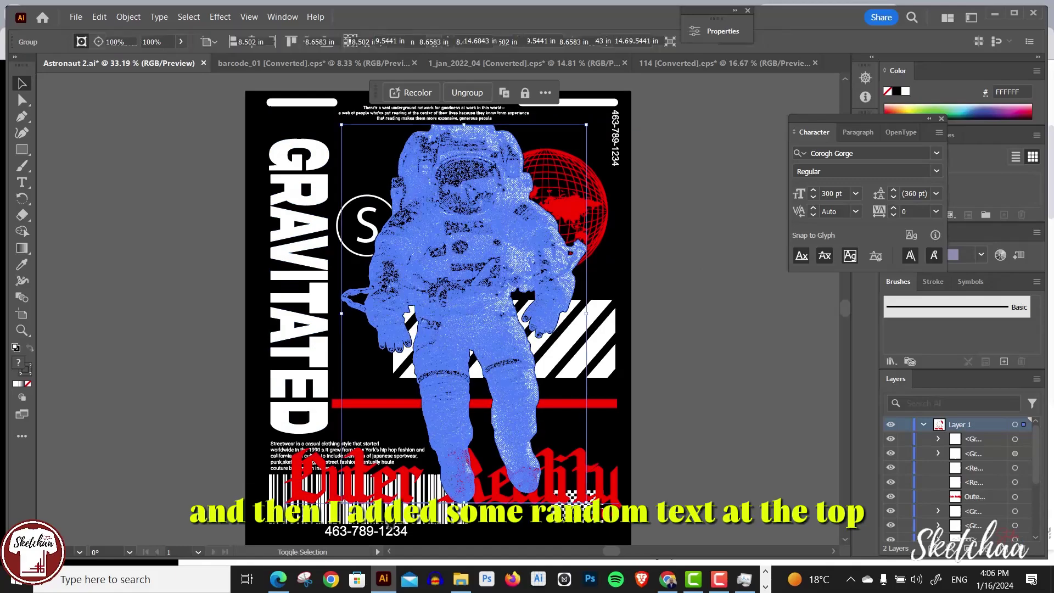
drag(341, 502, 332, 517)
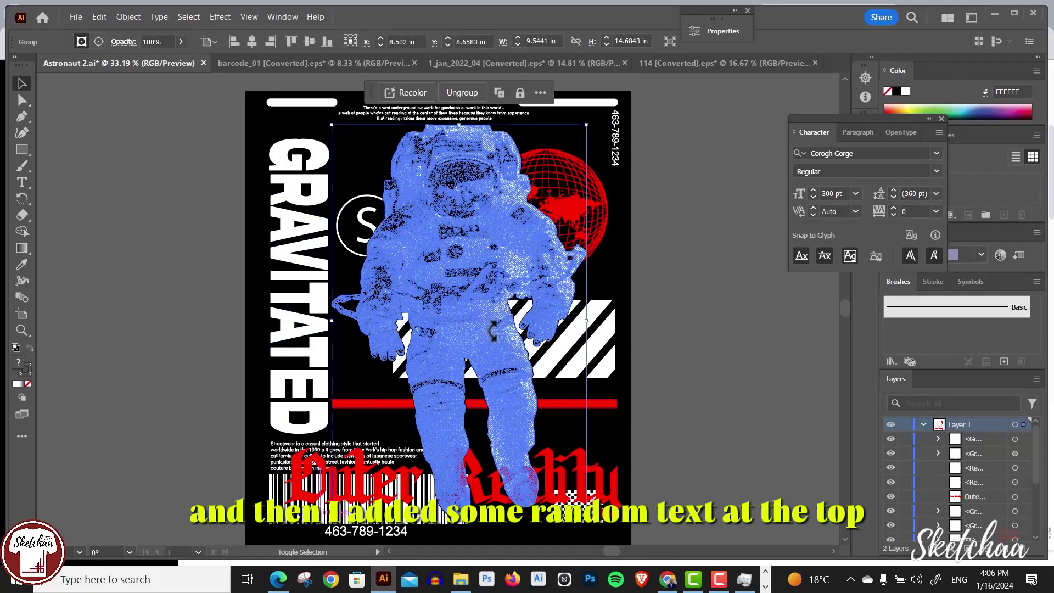
click(689, 364)
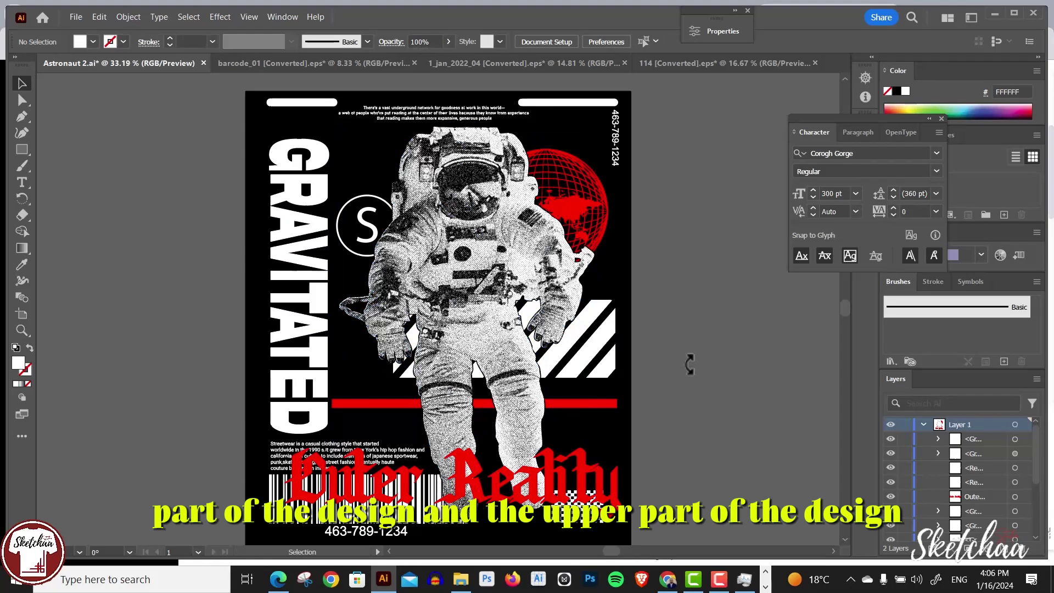
Frame the vertical GRAVITATED title with an unfilled red 6 pt rectangle about 2.84 by 12.13 in, and centre the title inside it
key(ctrl+minus)
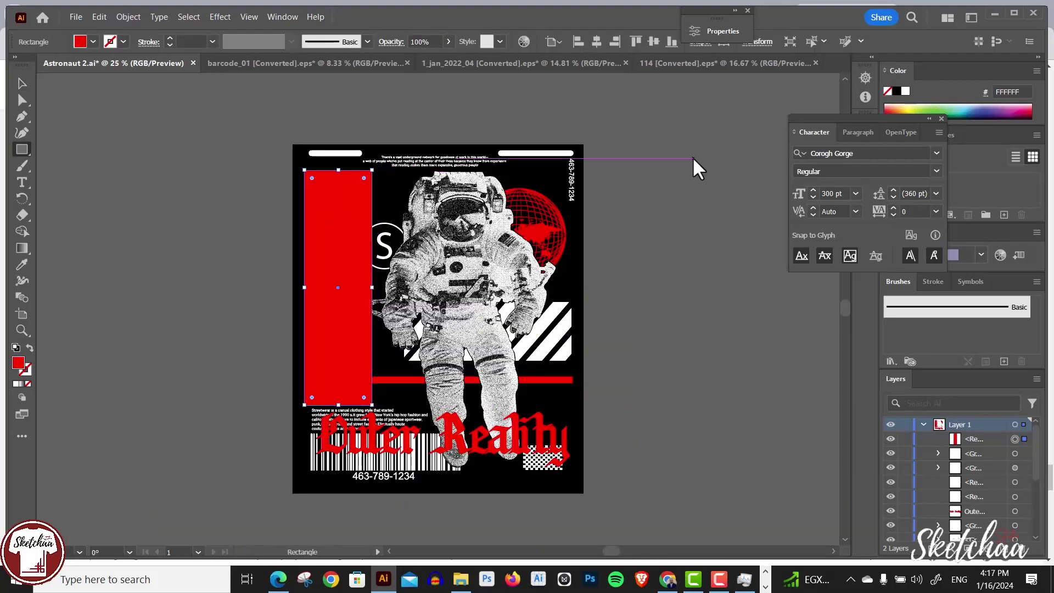
key(ctrl+bracketleft)
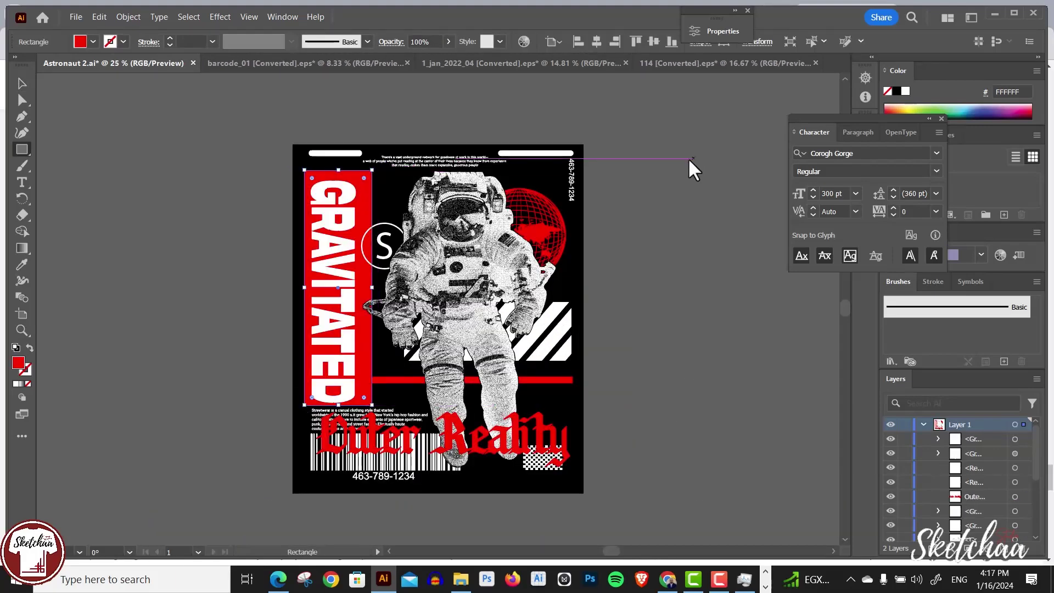
click(30, 348)
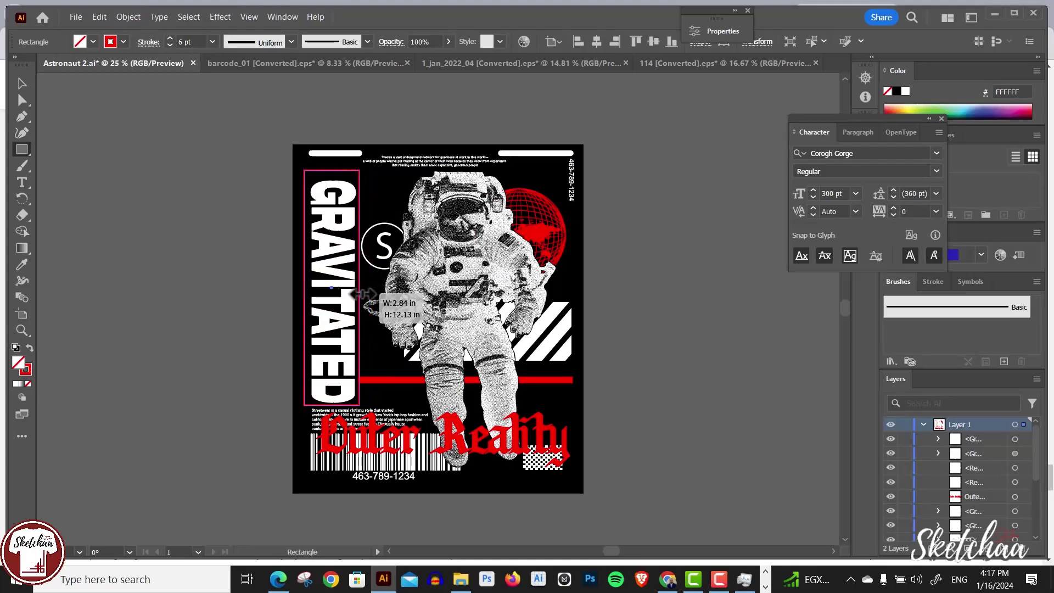
click(22, 83)
click(266, 149)
drag(340, 238, 337, 235)
drag(335, 235, 334, 233)
click(632, 278)
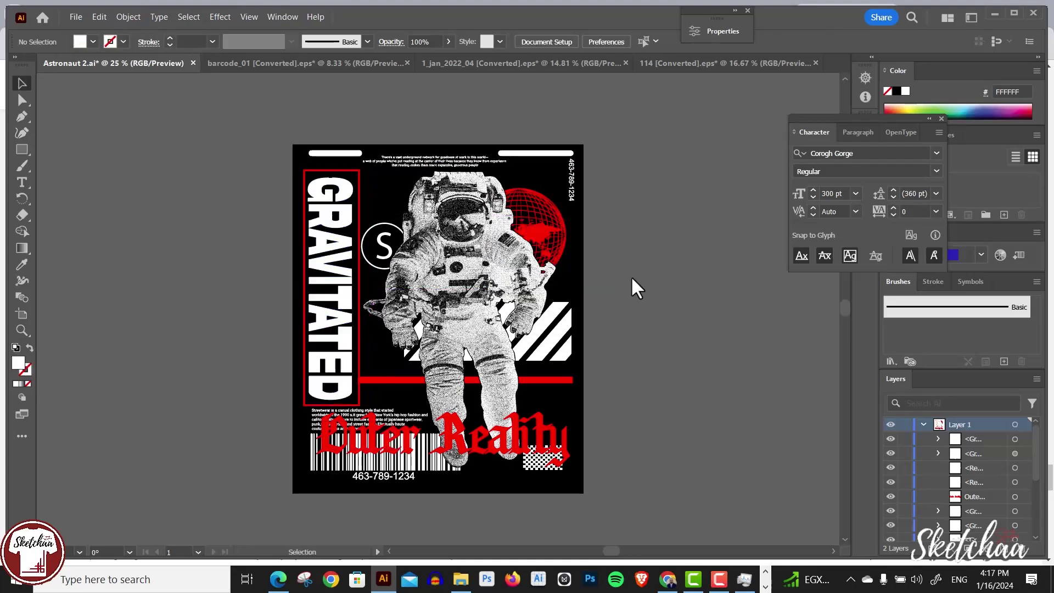
Scale the Outer Reality text down to about 94 pt and place it under the right part of the red line
drag(406, 453, 463, 393)
drag(634, 344, 497, 241)
drag(515, 505, 560, 400)
click(651, 351)
drag(575, 318, 616, 397)
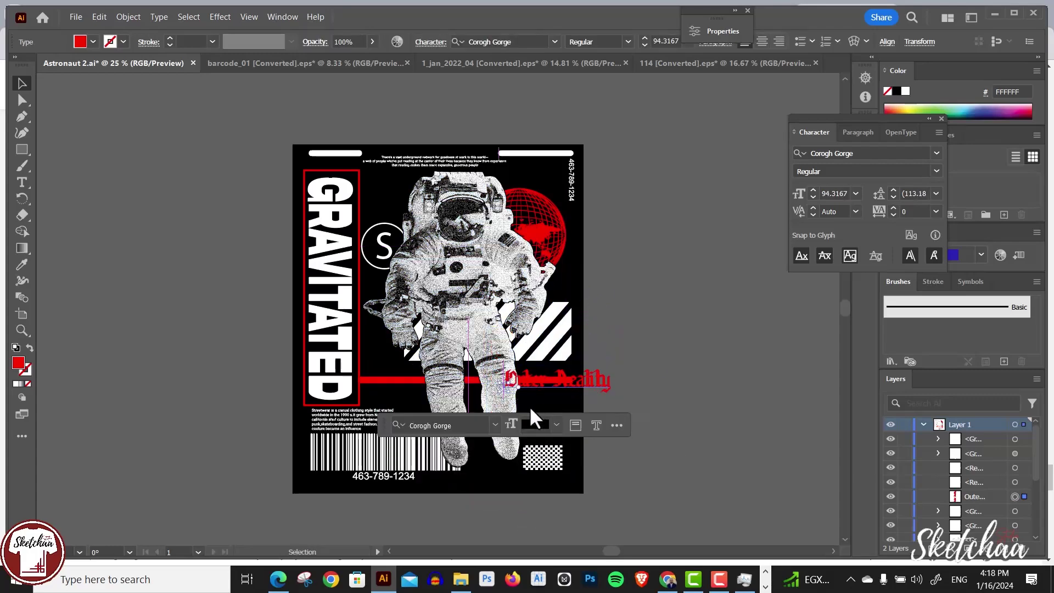
drag(536, 403, 542, 401)
click(689, 308)
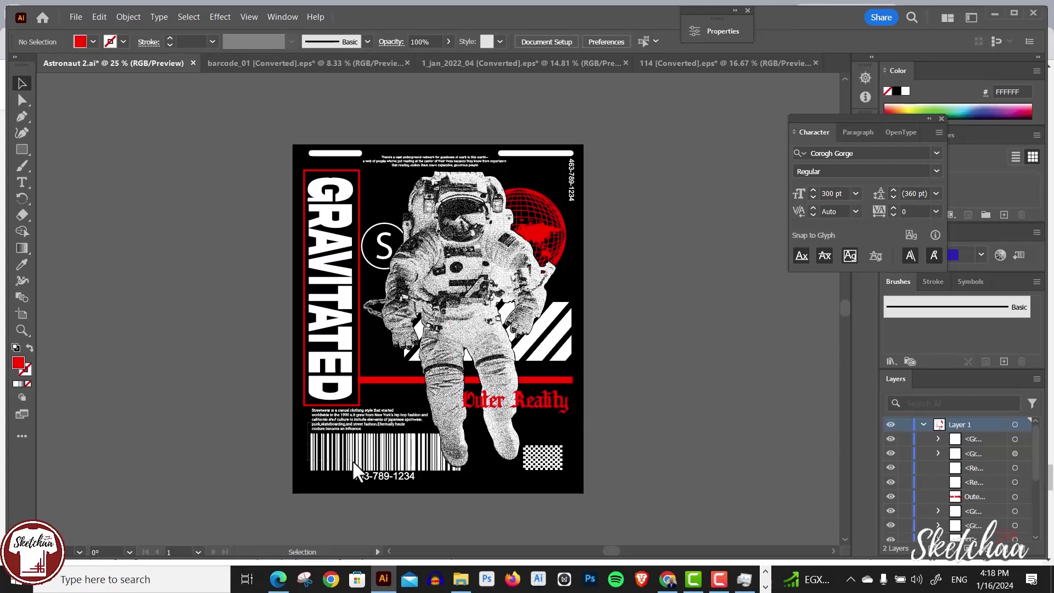
Shift the barcode and its paragraph slightly left, then move Outer Reality beside the GRAVITATED frame and send it behind the astronaut's legs
drag(352, 460, 344, 460)
click(656, 305)
drag(563, 405, 467, 399)
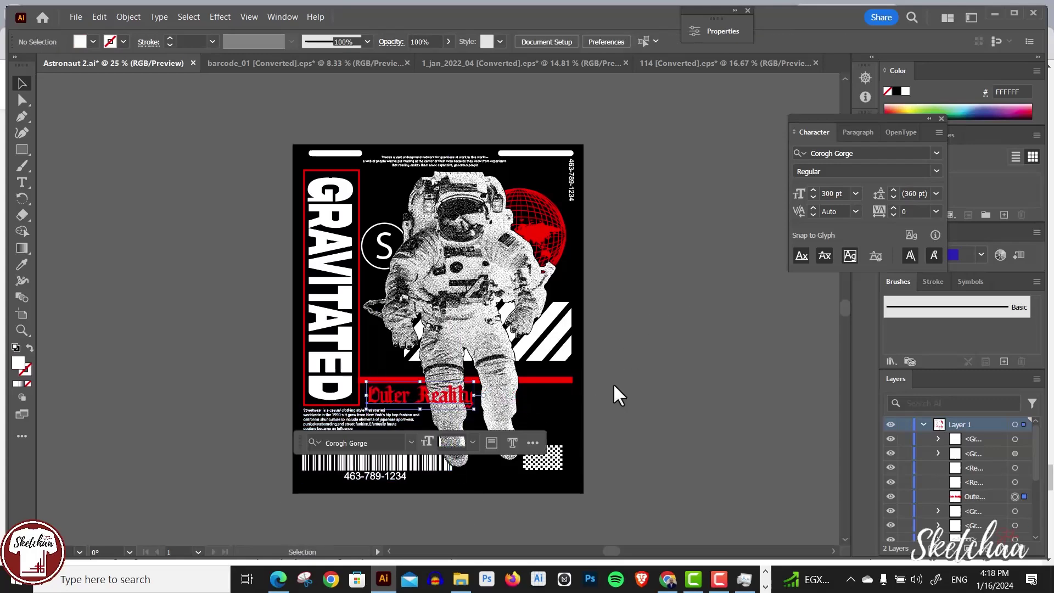
key(ctrl+[)
click(642, 279)
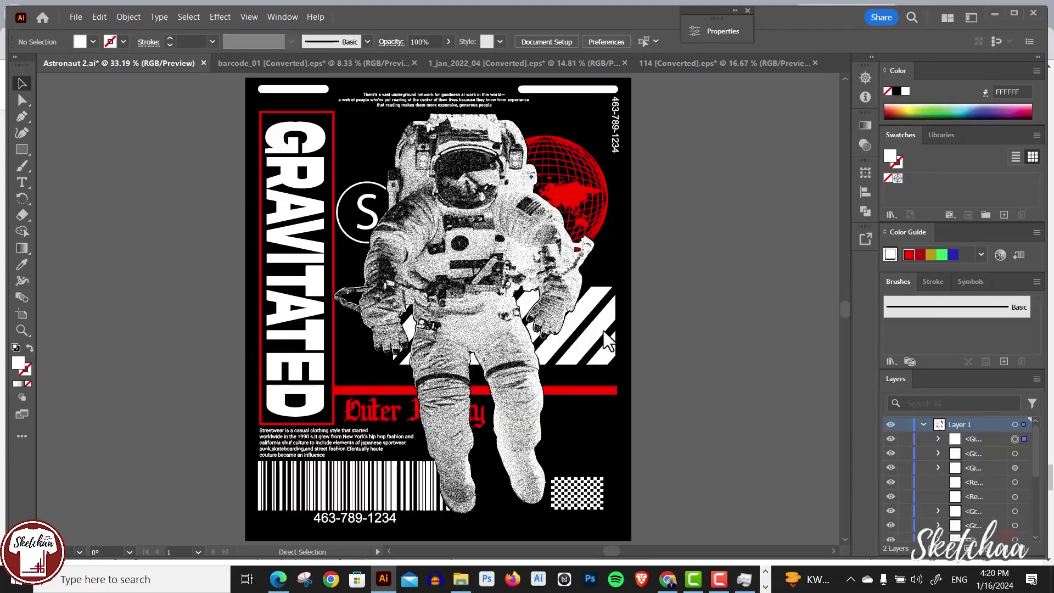
Bring the crosshair icon from 114 [Converted].eps into Astronaut 2.ai and place it at the left end of the red line
drag(505, 381, 389, 384)
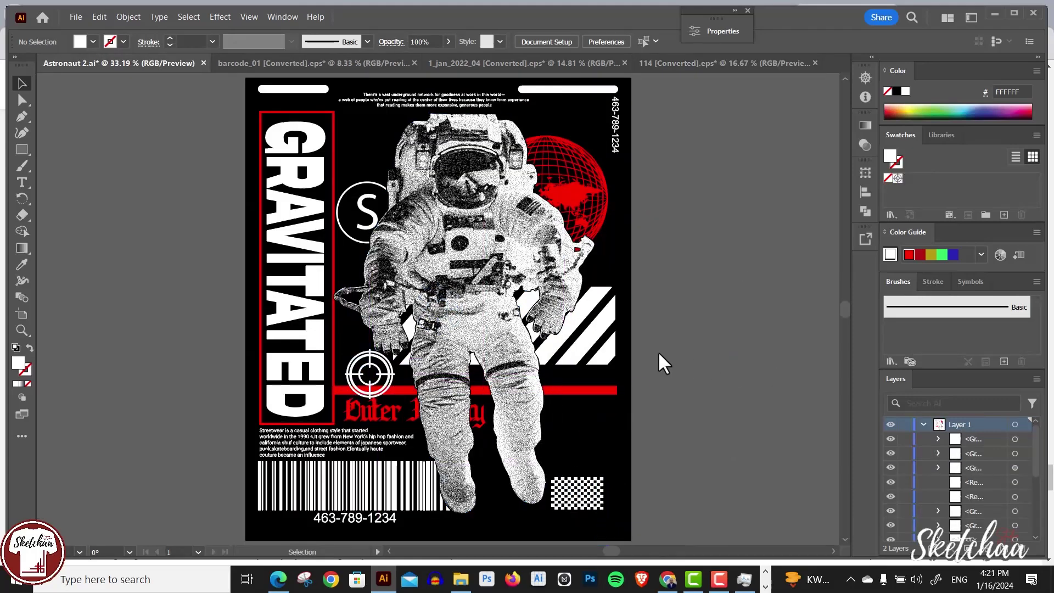
Add the number 20 in 300 pt Akira Expanded Super Bold, coloured grey 8C8989, over the astronaut's lower legs
click(22, 182)
click(106, 208)
text(20)
drag(198, 193, 107, 193)
click(555, 41)
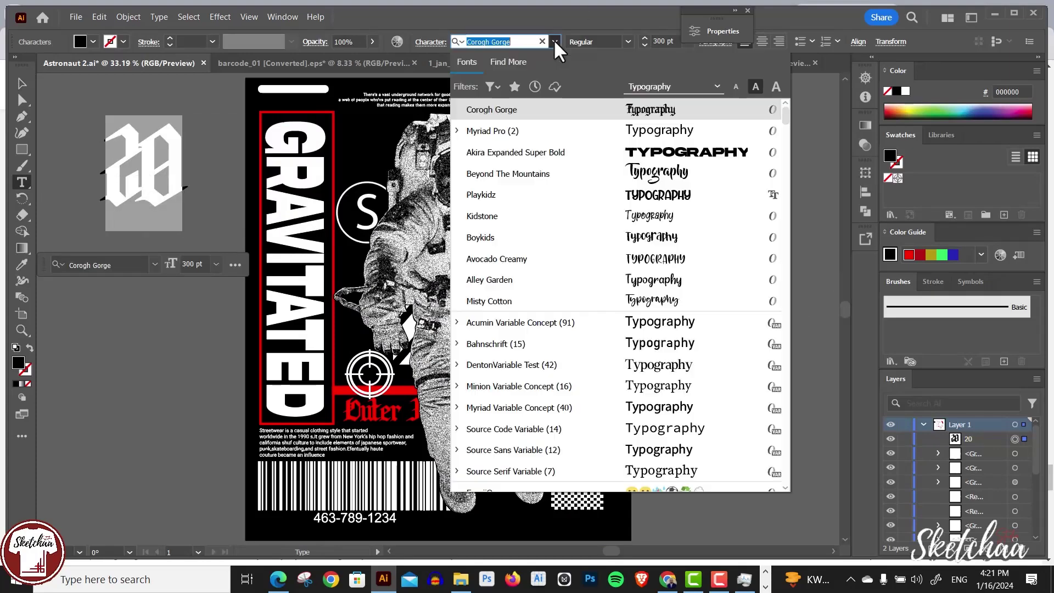
click(514, 151)
click(22, 83)
drag(225, 182, 558, 447)
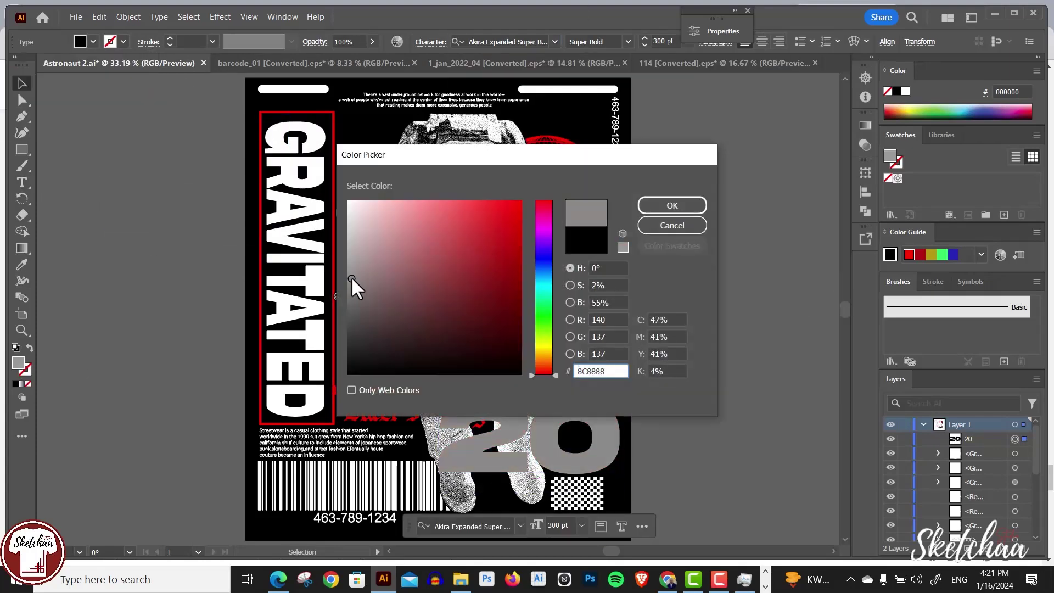
click(676, 205)
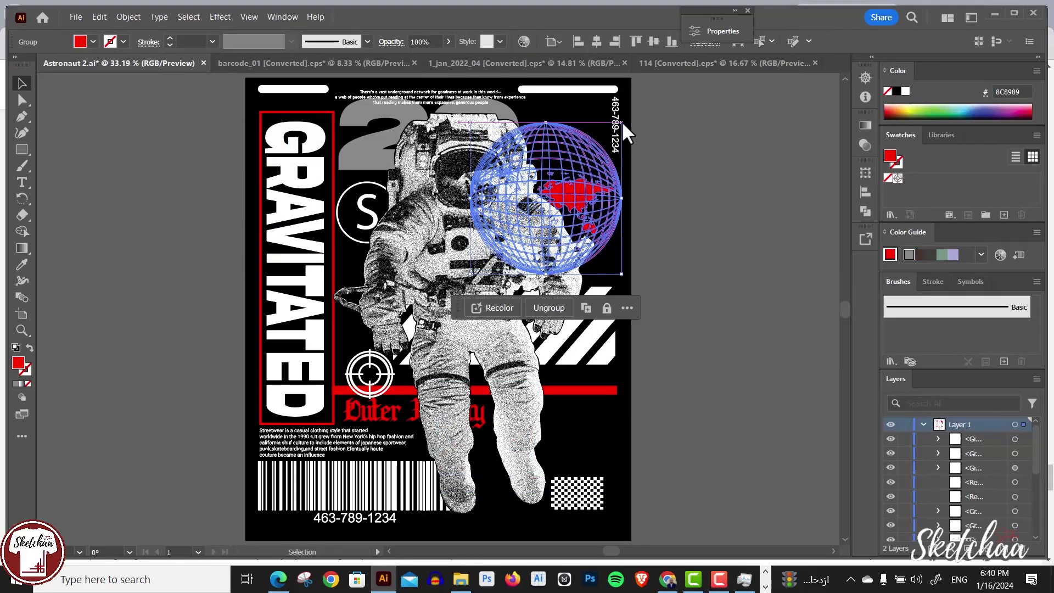
Enlarge the red globe, and turn the 20 into a thick grey outline behind the astronaut at the artboard's lower right
drag(590, 159, 588, 145)
click(675, 165)
click(378, 146)
key(shift+x)
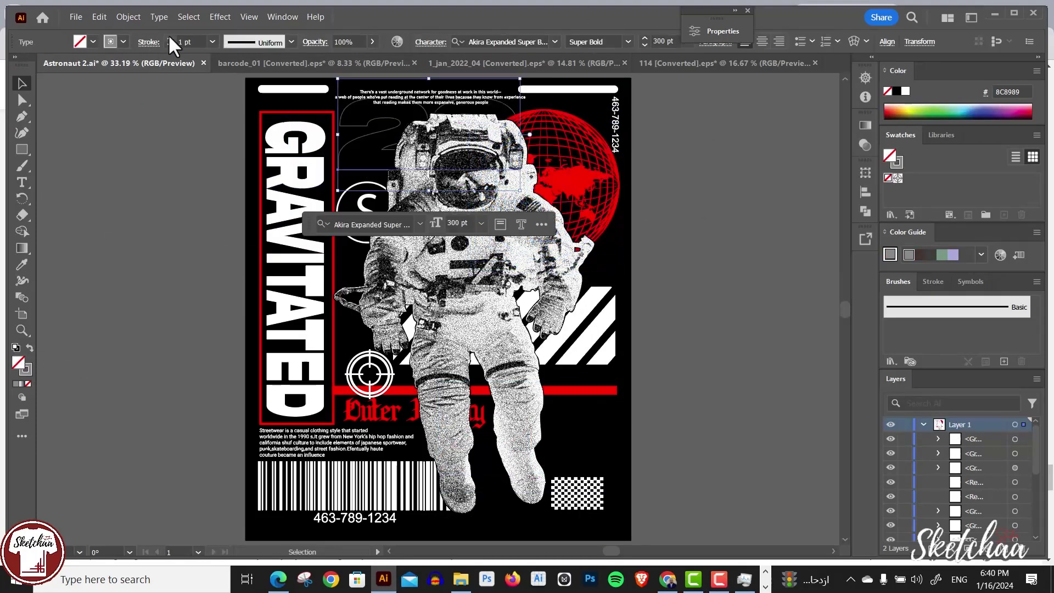
click(169, 39)
click(706, 225)
drag(348, 166, 463, 440)
drag(590, 443, 573, 469)
click(667, 385)
Move the diagonal stripe block down to just above the red line, and enlarge the checkered pattern out to the right margin
drag(601, 352, 599, 364)
click(674, 292)
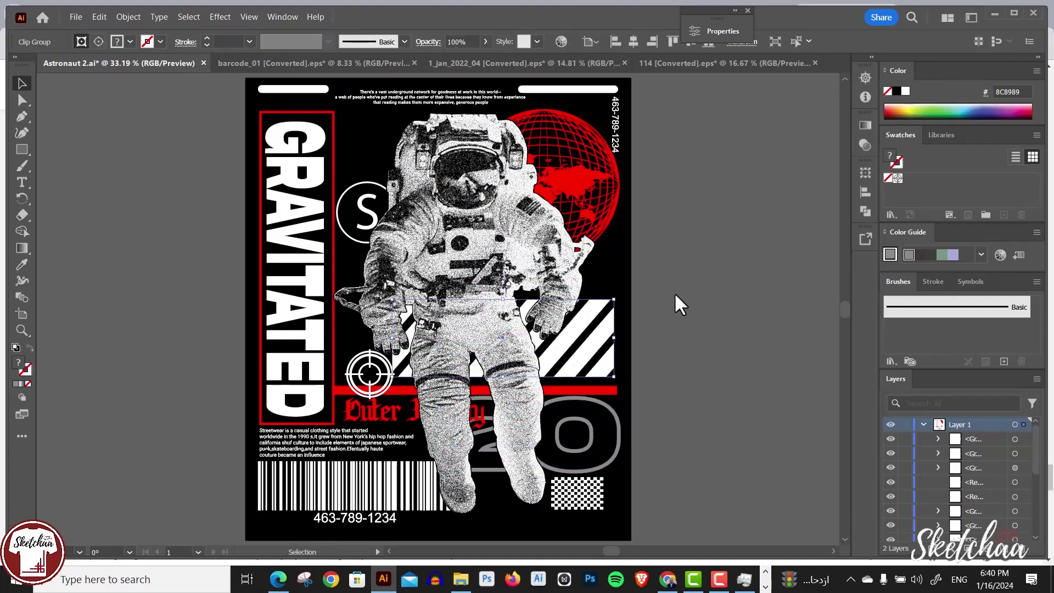
drag(585, 490, 555, 493)
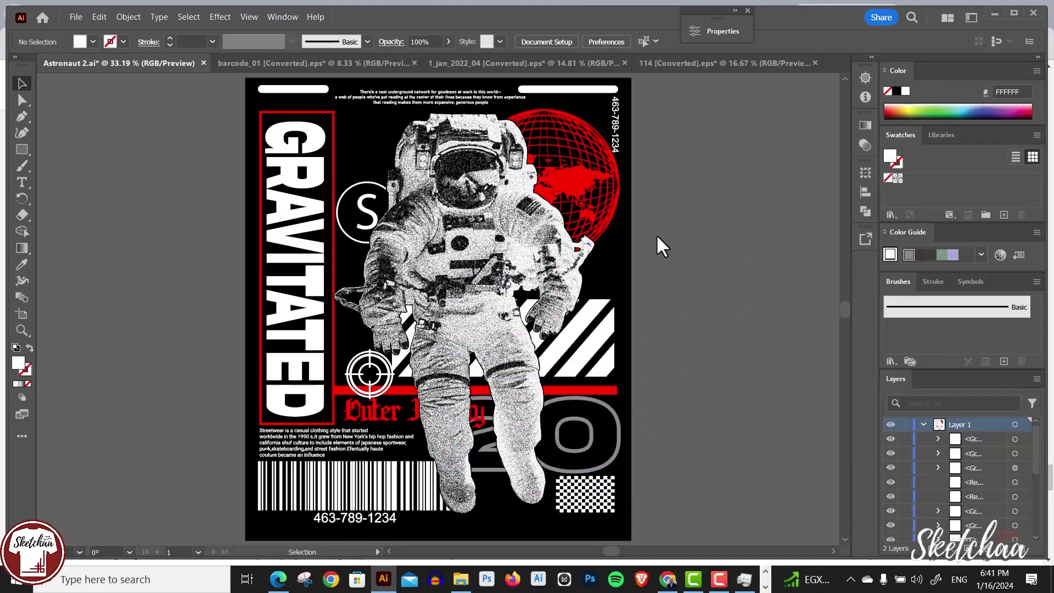
Duplicate the GRAVITATED title beside its frame, convert the copy to a white 1 pt outline, and fit it behind the astronaut
click(306, 269)
drag(306, 268, 375, 265)
key(shift+x)
drag(383, 156, 384, 147)
click(750, 228)
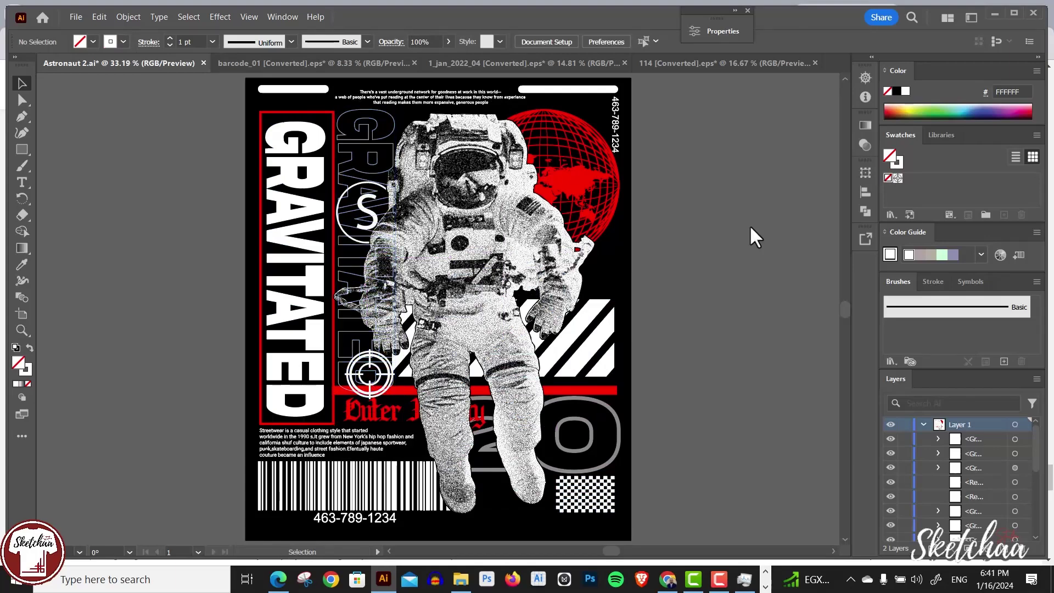
Send the outlined GRAVITATED copy to the back, and widen the checkered pattern slightly toward the astronaut's foot
click(366, 144)
key(ctrl+shift+[)
click(700, 228)
click(558, 503)
drag(556, 494, 548, 494)
click(740, 301)
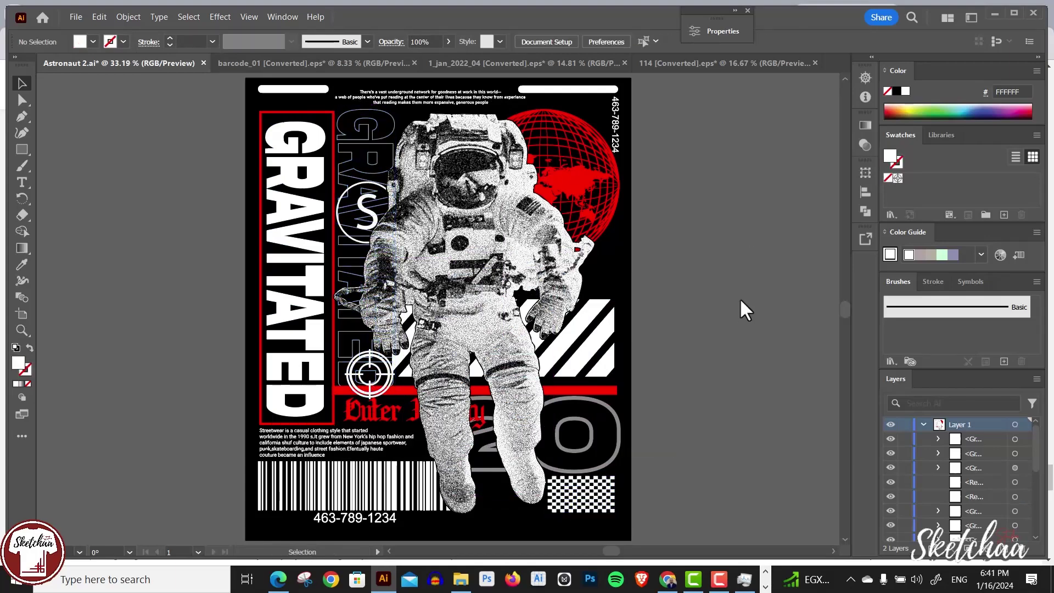
Stretch the white GRAVITATED title and its red frame up to just below the upper bar, and shift the red globe slightly toward the astronaut
click(307, 134)
drag(295, 120, 297, 99)
click(332, 122)
click(306, 128)
click(223, 137)
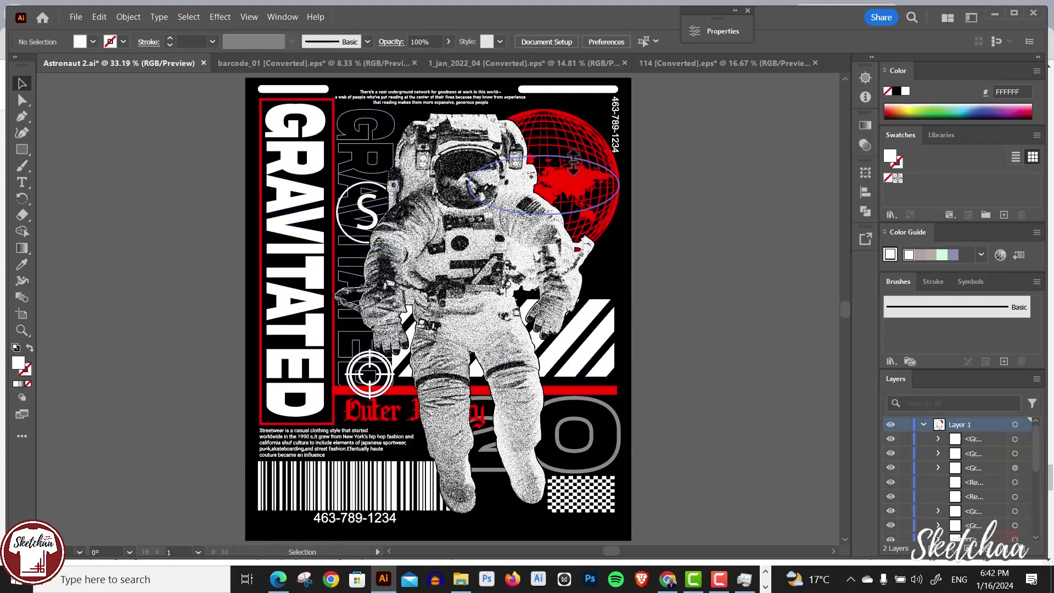
drag(571, 179, 564, 169)
click(689, 189)
Duplicate the white rounded bars below the barcode and below the checkered pattern, and move the number under the barcode between them
click(568, 90)
click(318, 94)
drag(567, 90, 306, 517)
double_click(381, 518)
drag(380, 519, 431, 519)
key(Escape)
drag(305, 89, 570, 422)
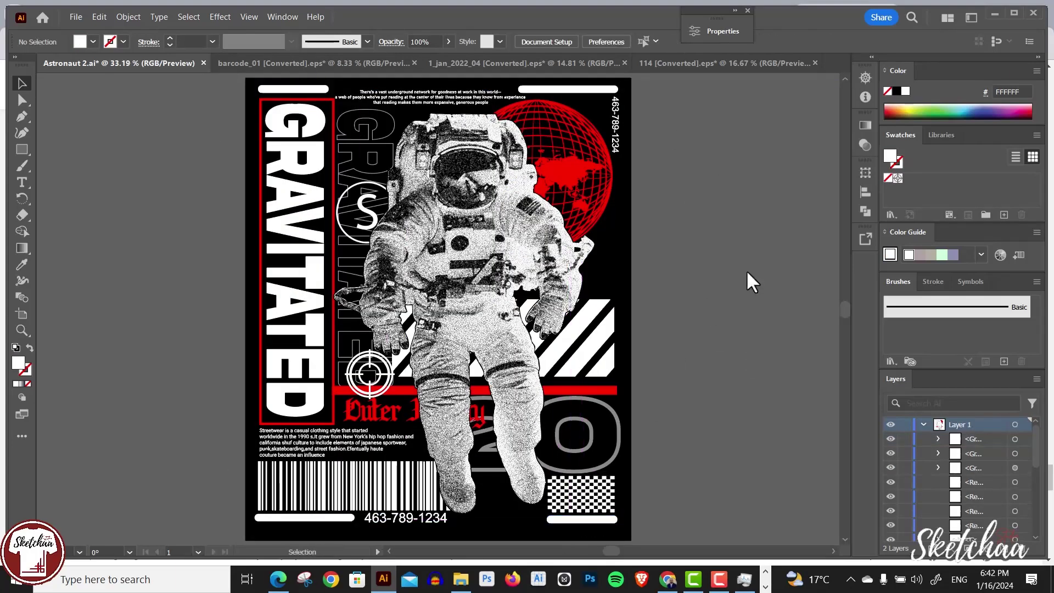
Copy the rounded Original badge from 114 [Converted].eps into the Astronaut 2 design, place it below the red globe and group it
click(675, 63)
double_click(337, 254)
drag(305, 241, 368, 264)
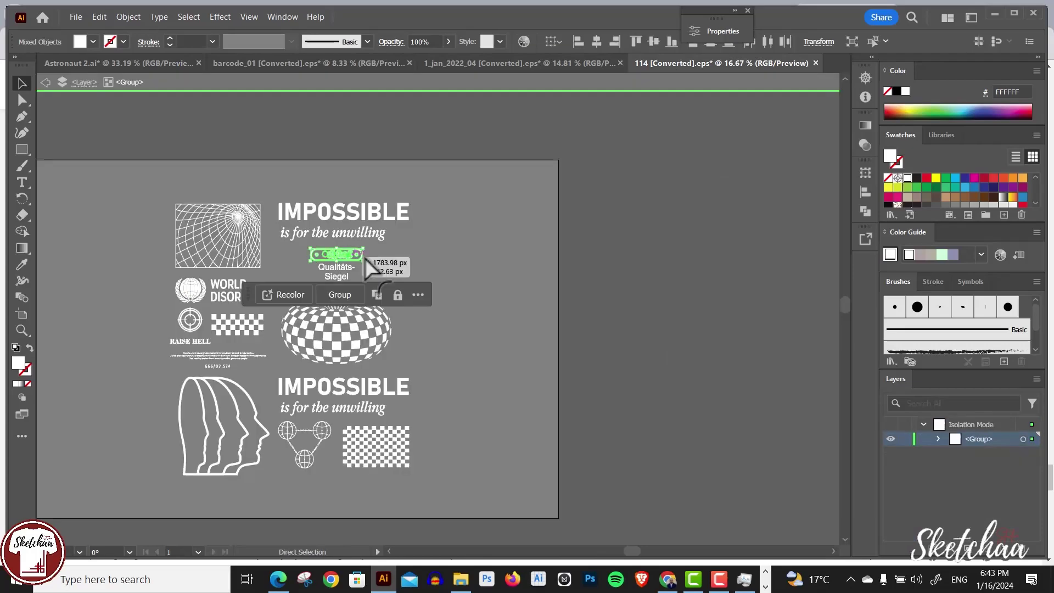
key(ctrl+c)
click(119, 63)
key(ctrl+v)
drag(471, 312, 508, 377)
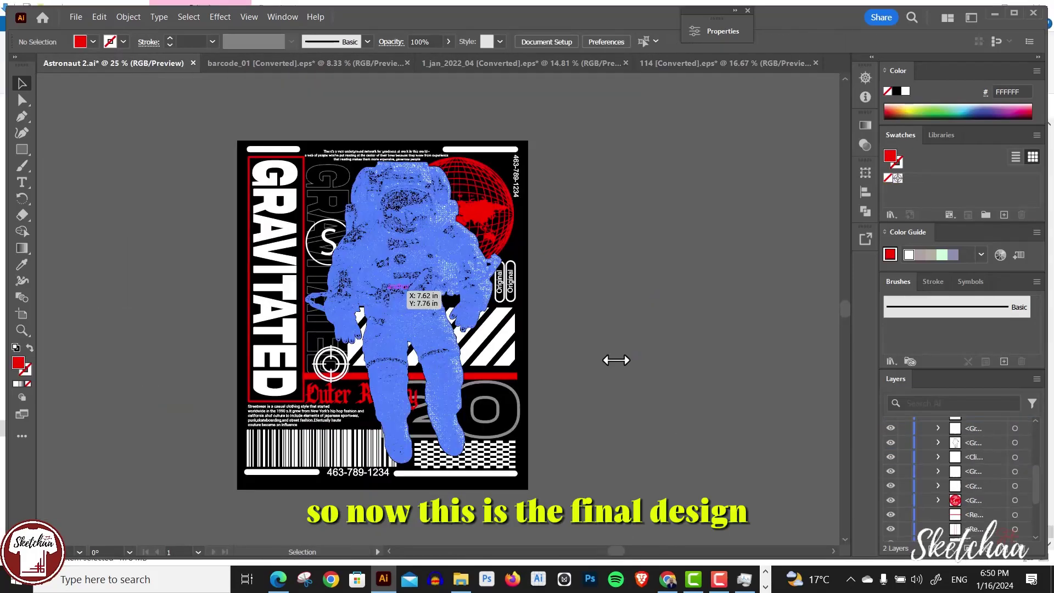
key(ctrl+g)
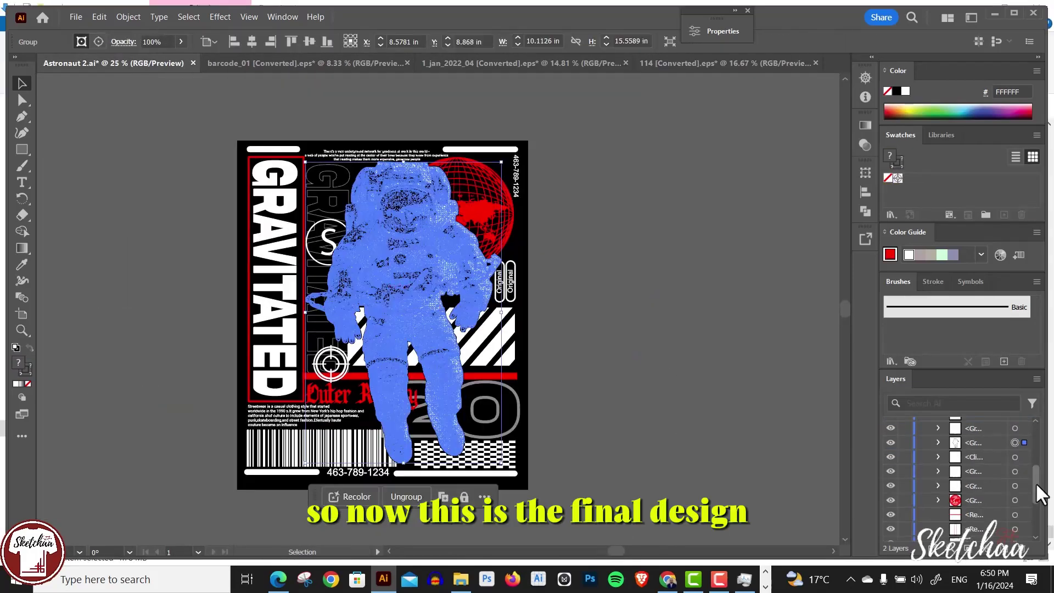
Ungroup the astronaut artwork and look through its separate clip groups in the layer list
right_click(434, 266)
click(510, 419)
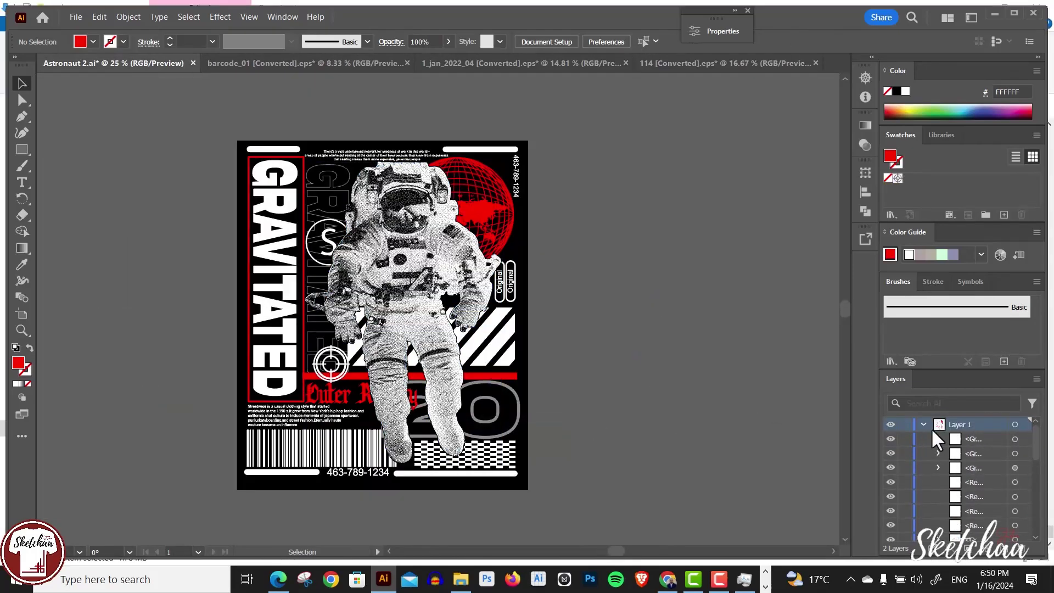
scroll(966, 472, down, 3)
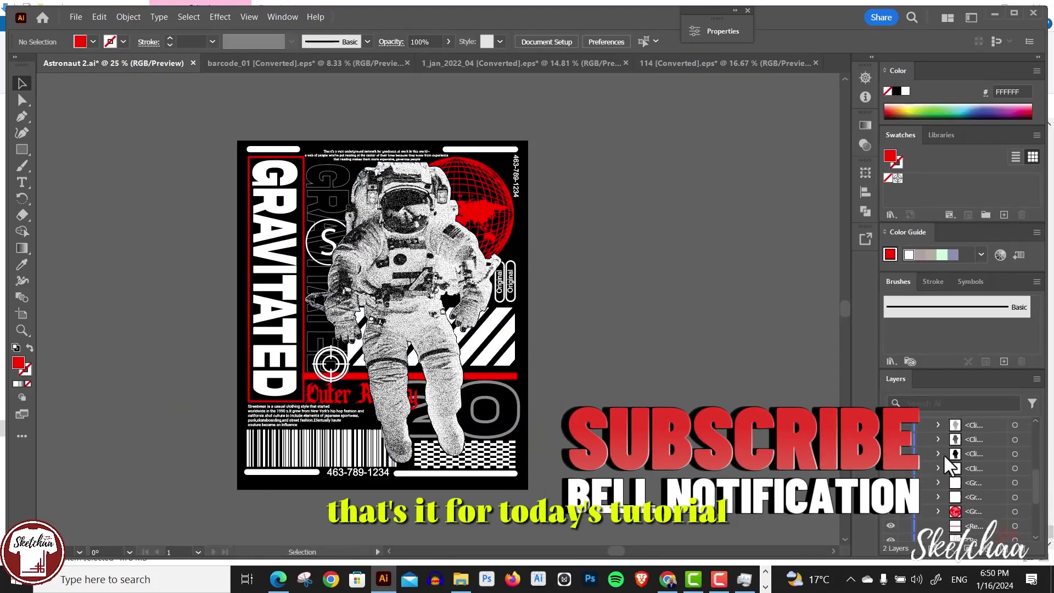